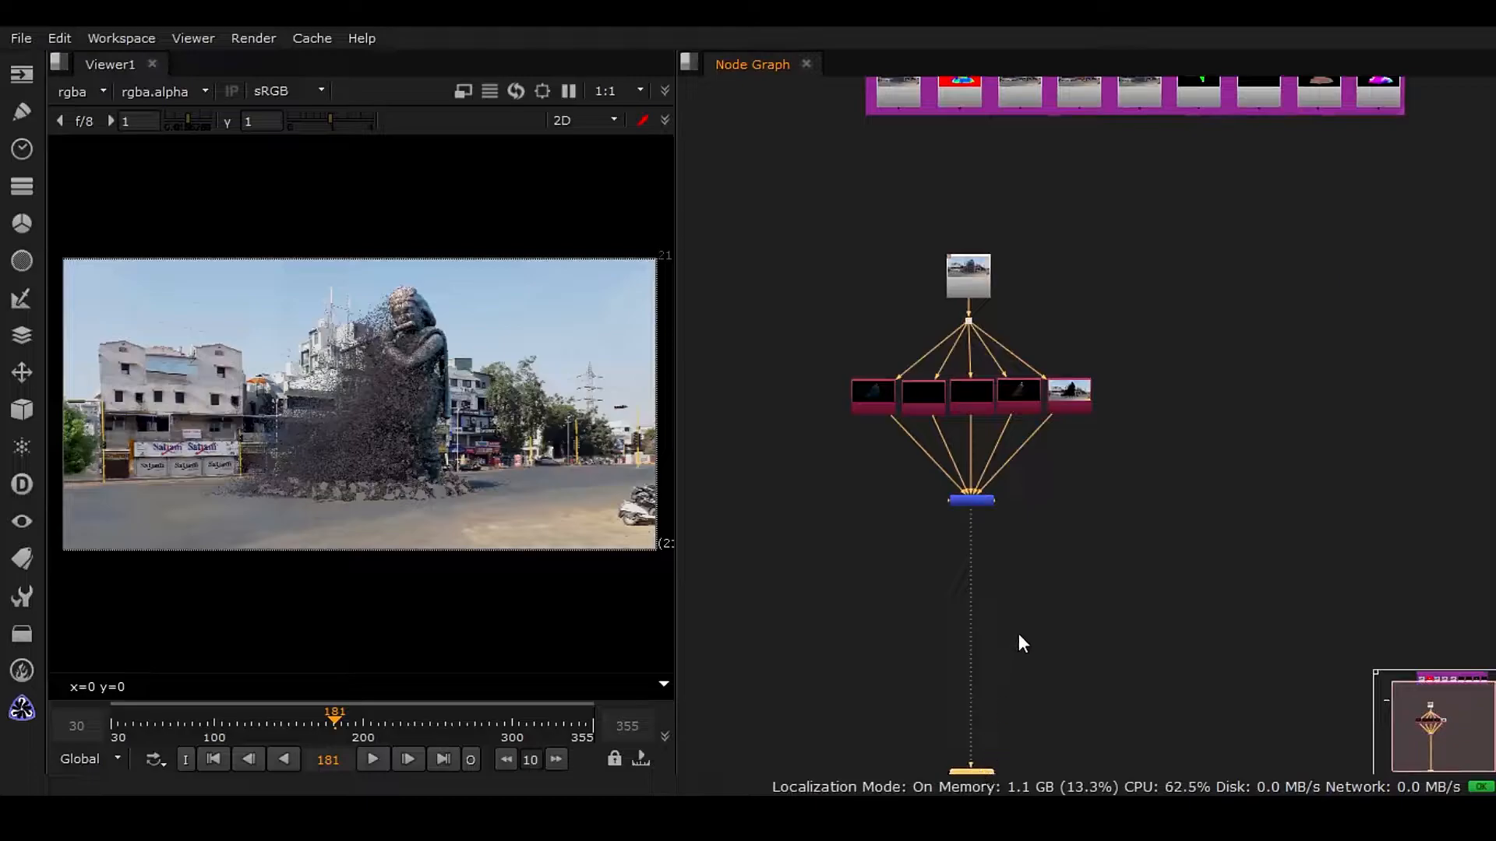
Move the Read4 Lord_Gold_Krishna node out of the backdrop into the graph near the existing shuffle and merge tree.
left_click_drag(1002, 649, 1002, 701)
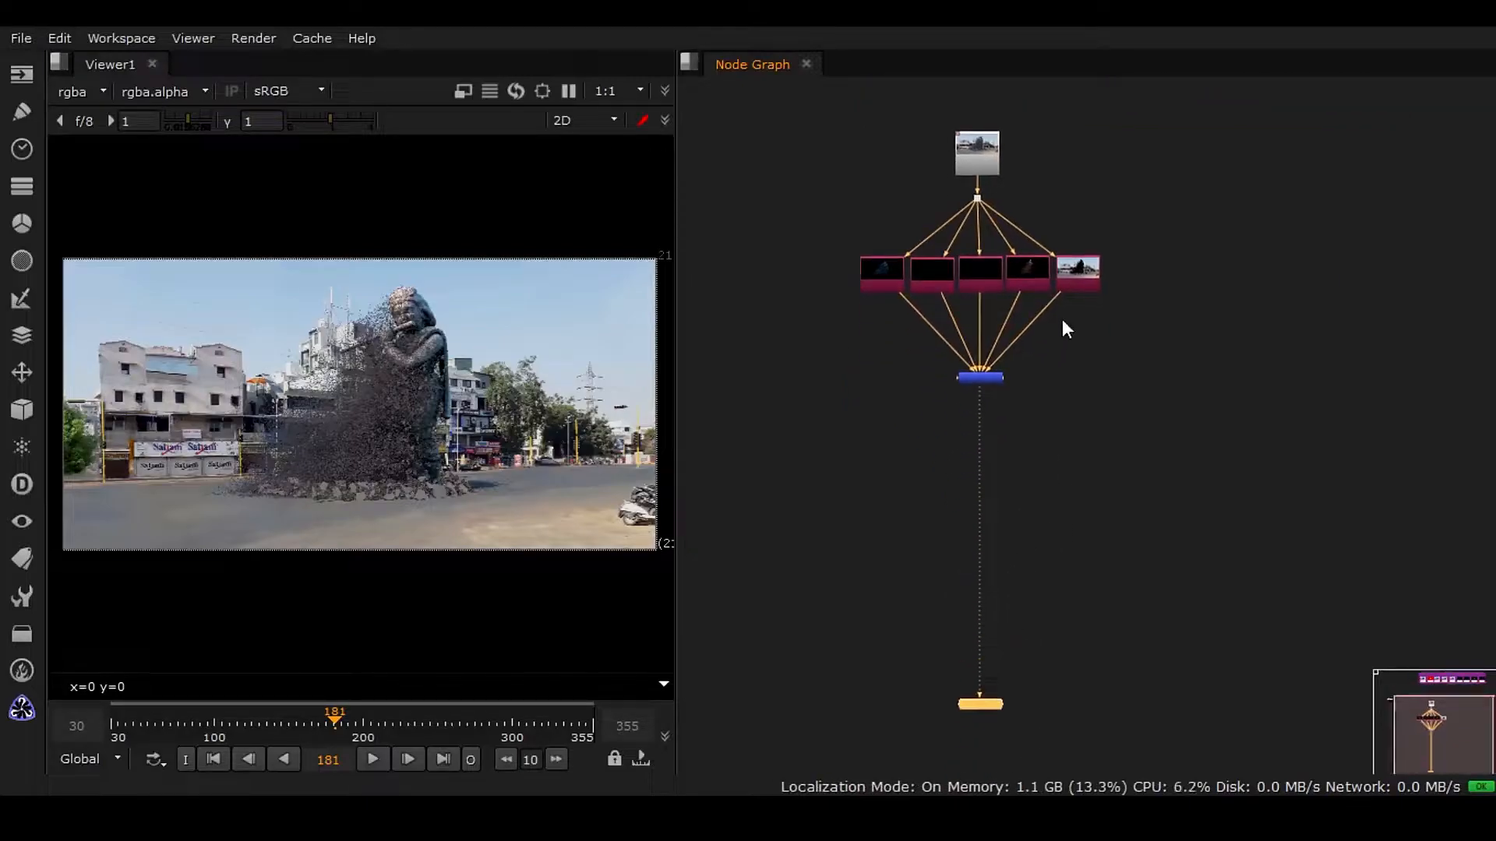
middle_click_drag(1048, 357, 919, 499)
left_click(1019, 265)
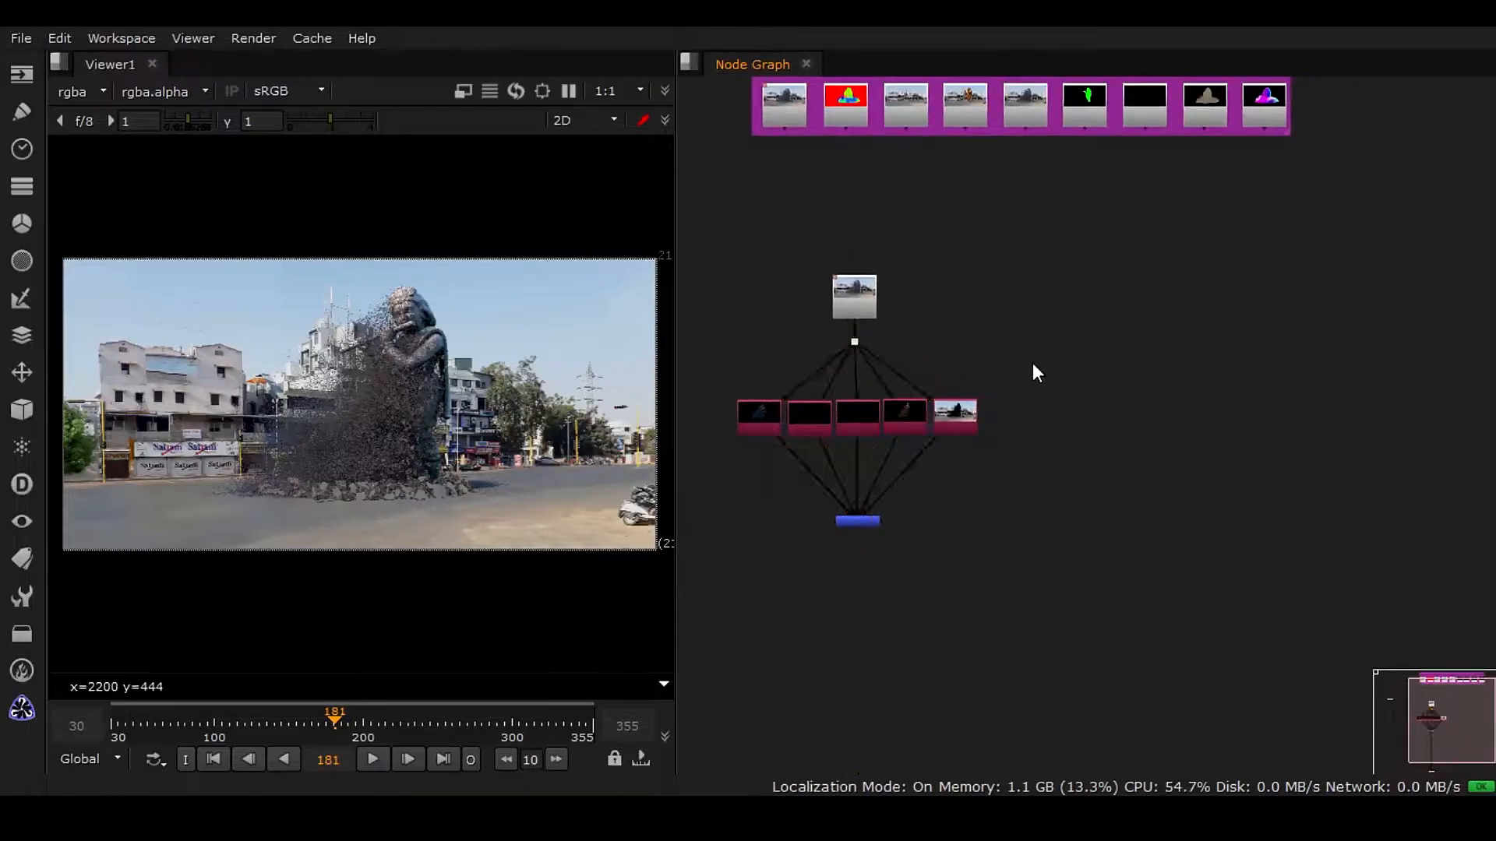
middle_click_drag(1124, 144, 1106, 301)
scroll(1106, 301, "up", 1)
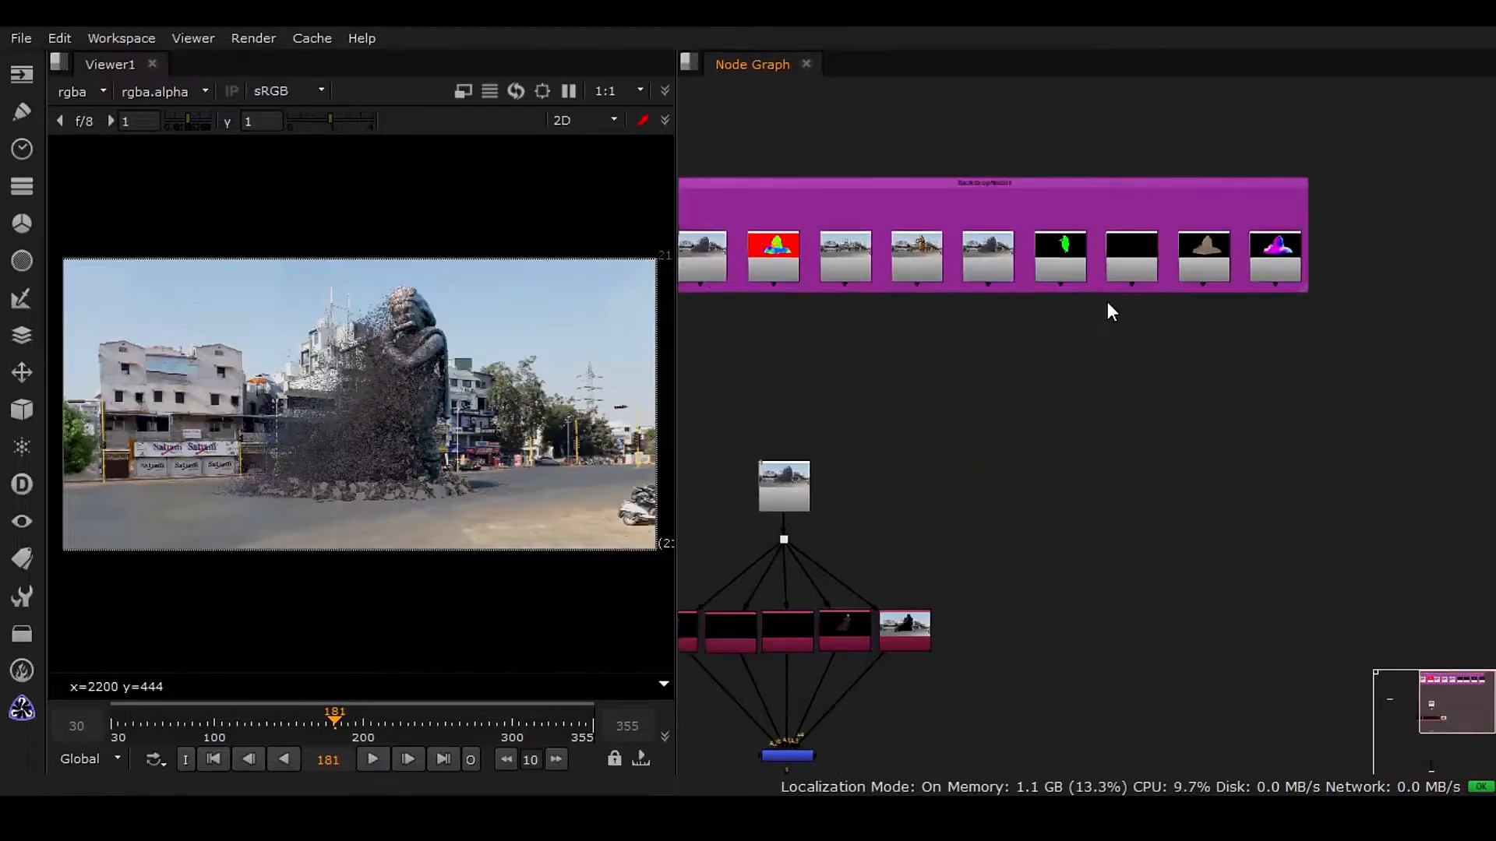
scroll(1107, 301, "up", 1)
middle_click_drag(892, 307, 1108, 279)
left_click_drag(1098, 218, 1213, 539)
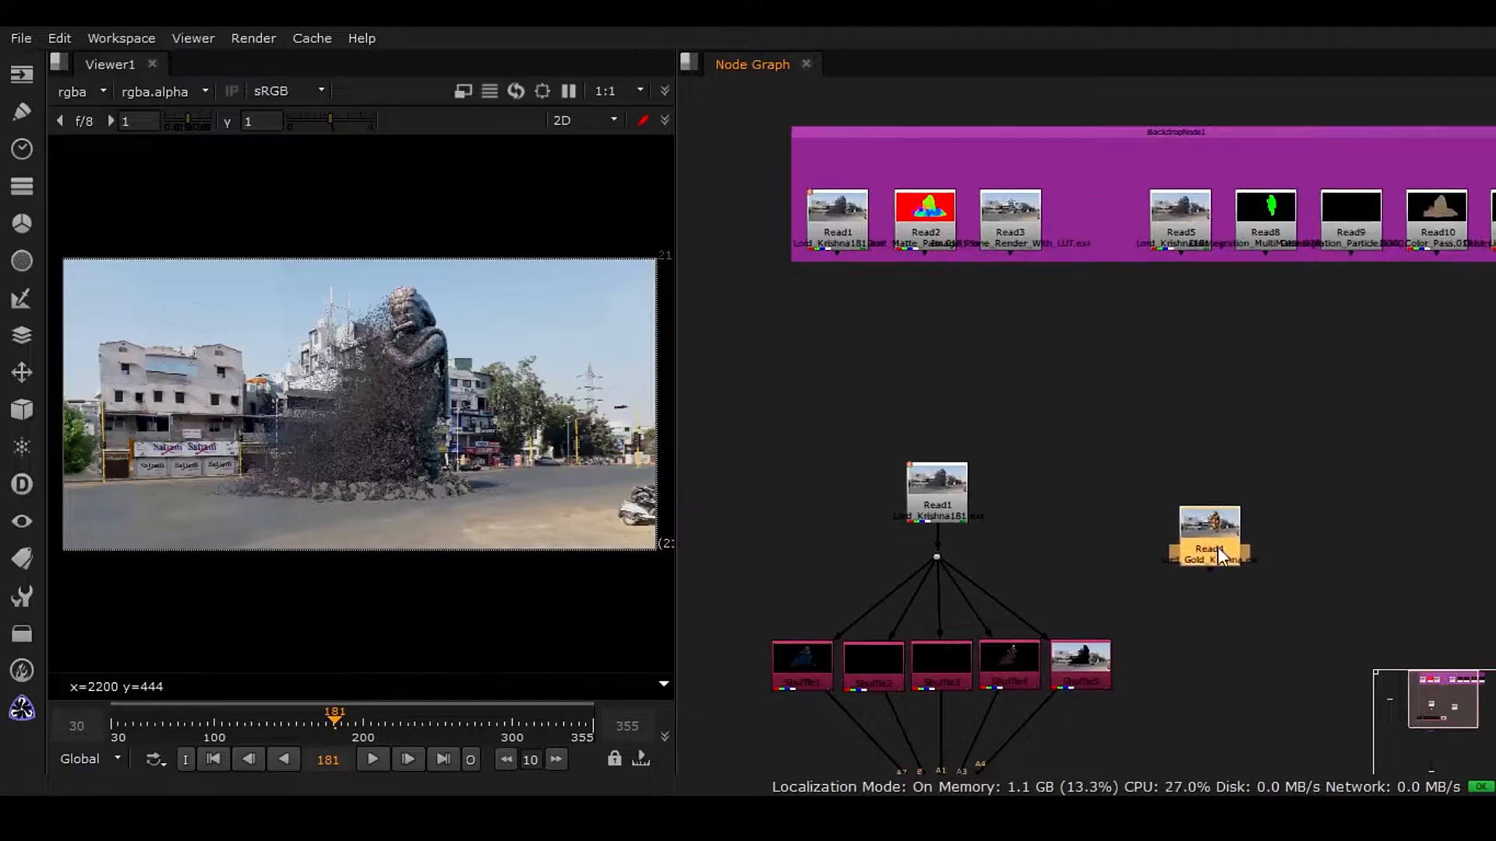
Connect the viewer to the Read4 node and scrub the timeline to around frame 302.
middle_click_drag(1207, 575, 1051, 311)
left_click_drag(1051, 289, 1121, 465)
middle_click_drag(1089, 520, 1104, 401)
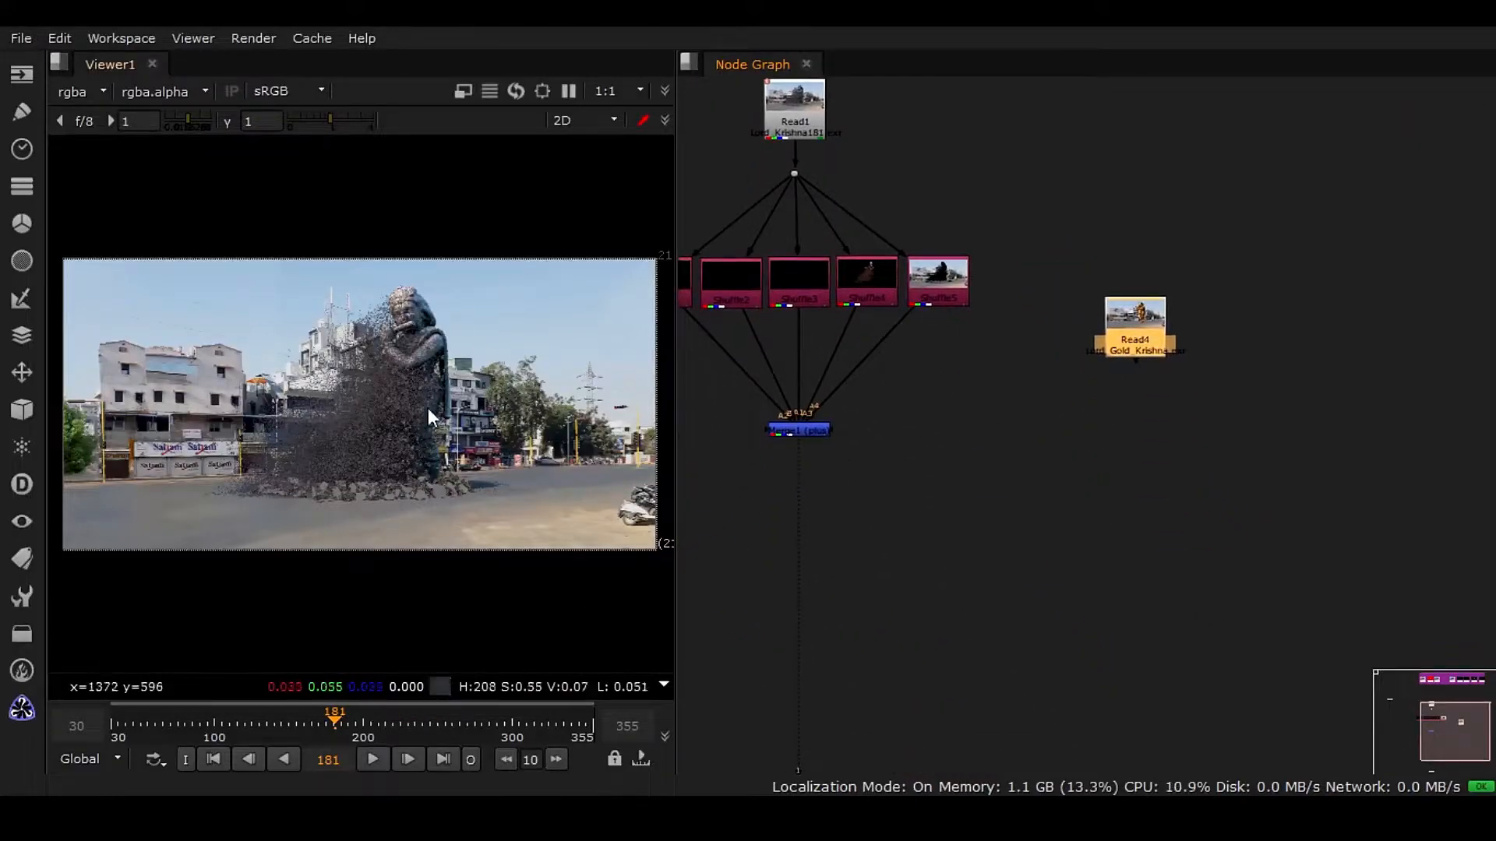
left_click_drag(399, 728, 465, 659)
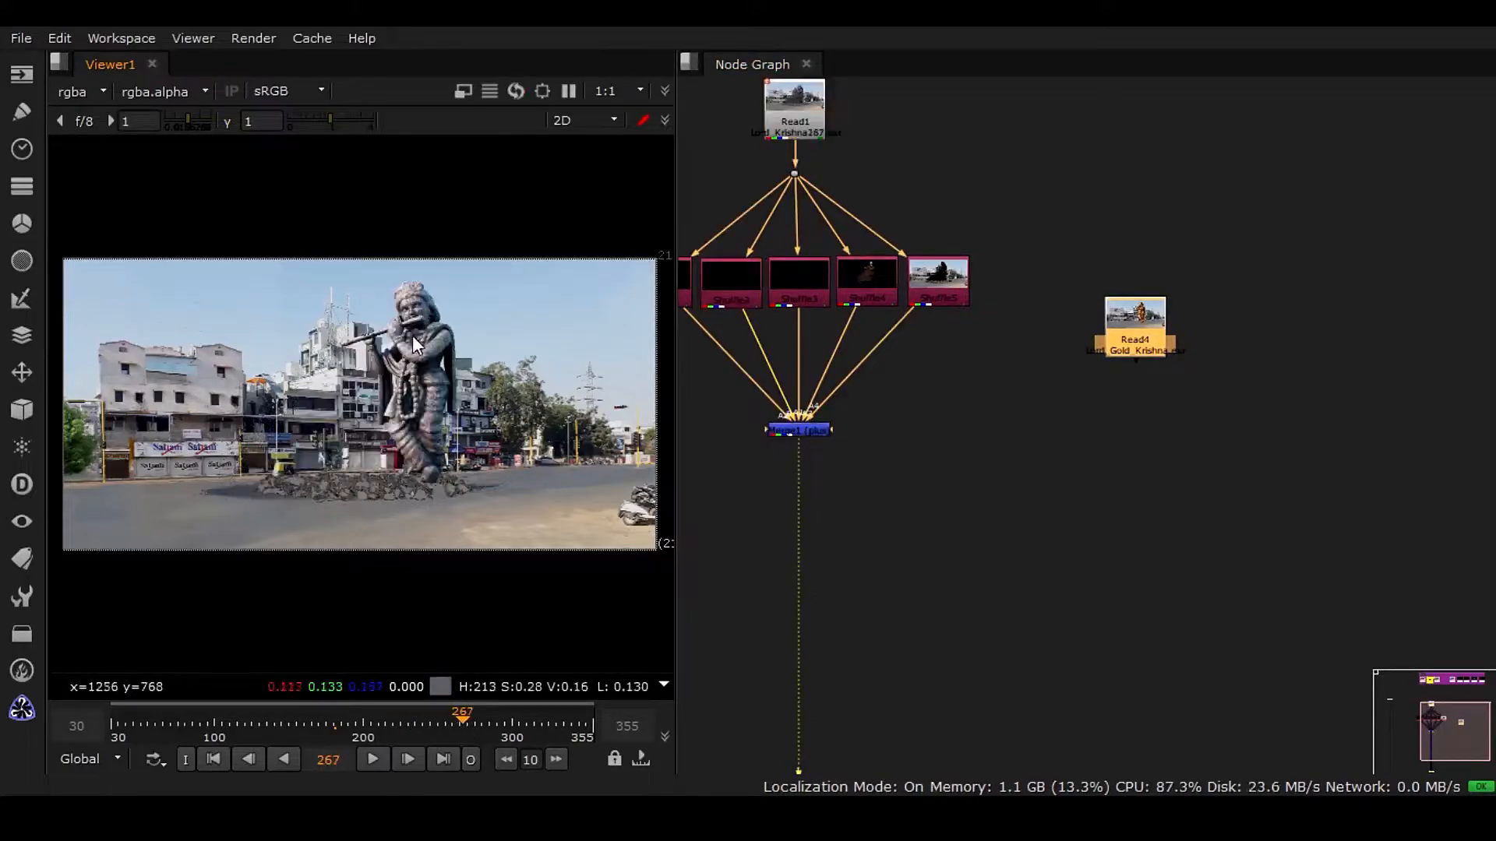
left_click_drag(799, 461, 1138, 343)
left_click_drag(468, 718, 514, 718)
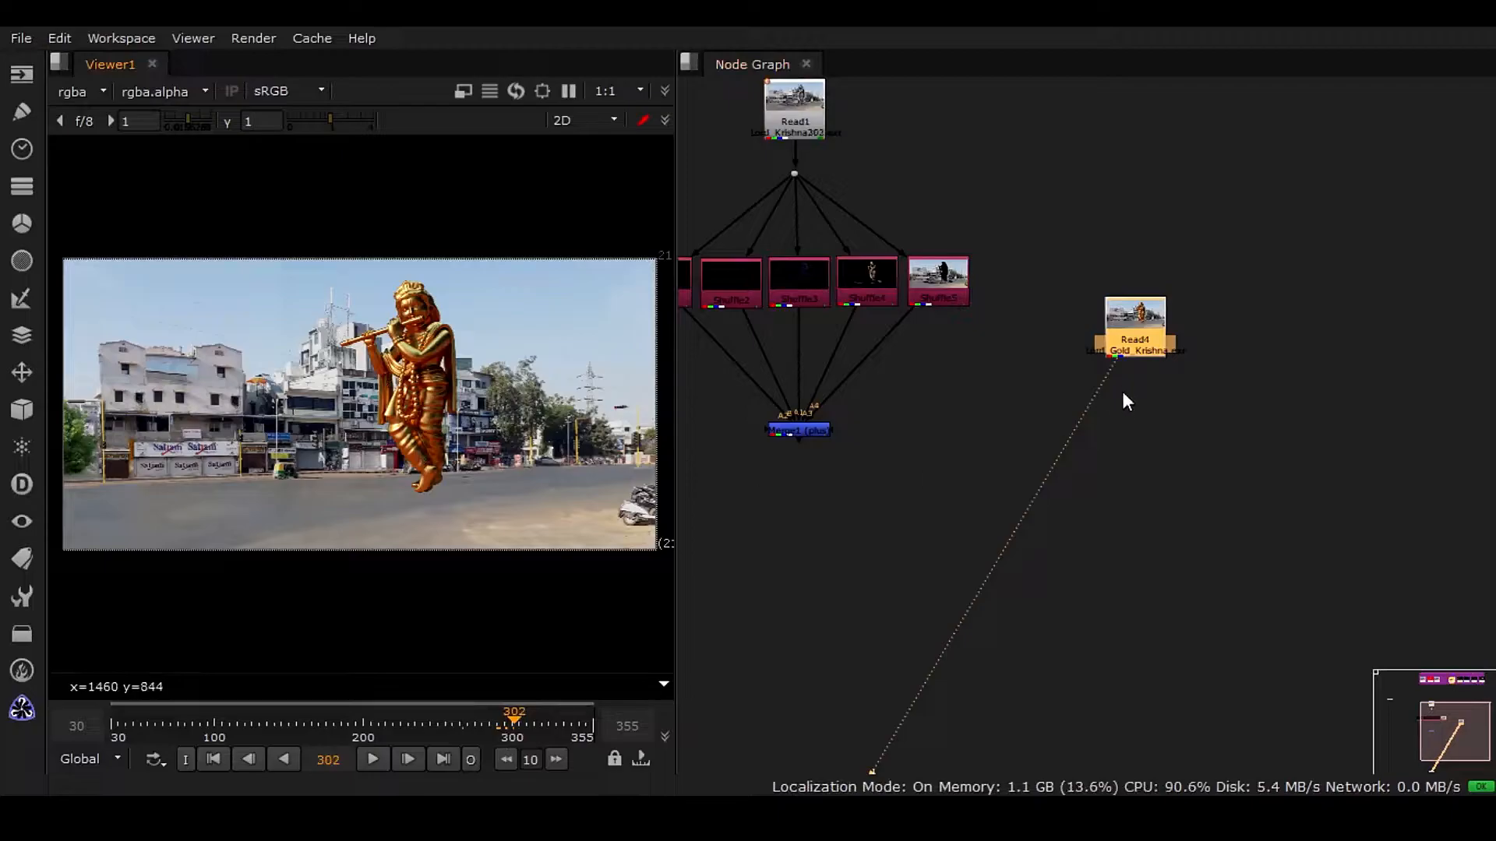
Examine the Read4 node and its channels in a temporarily enlarged viewer.
scroll(1145, 345, "up", 5)
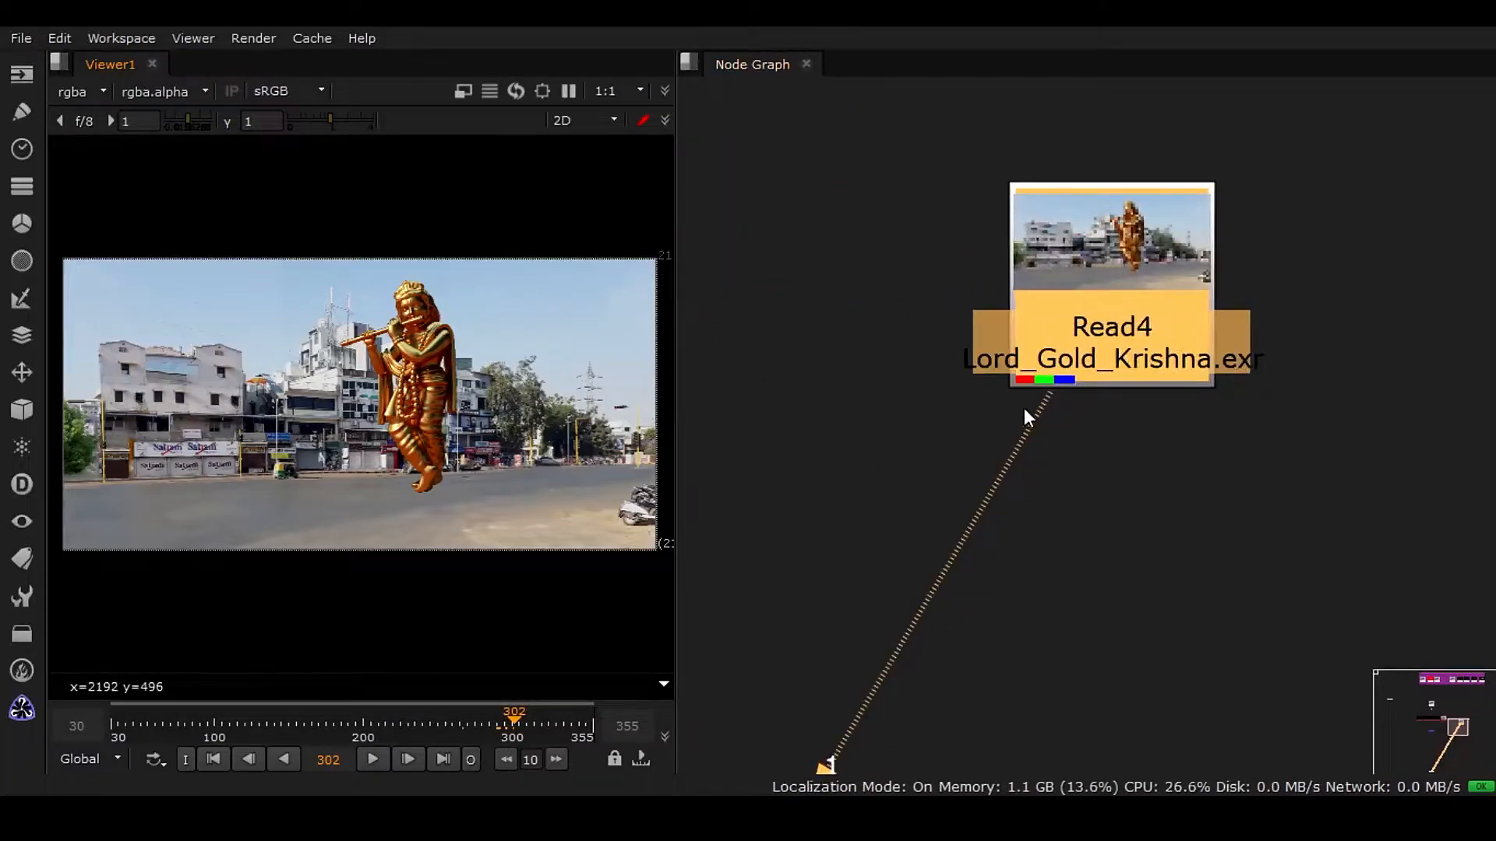
scroll(1215, 390, "up", 3)
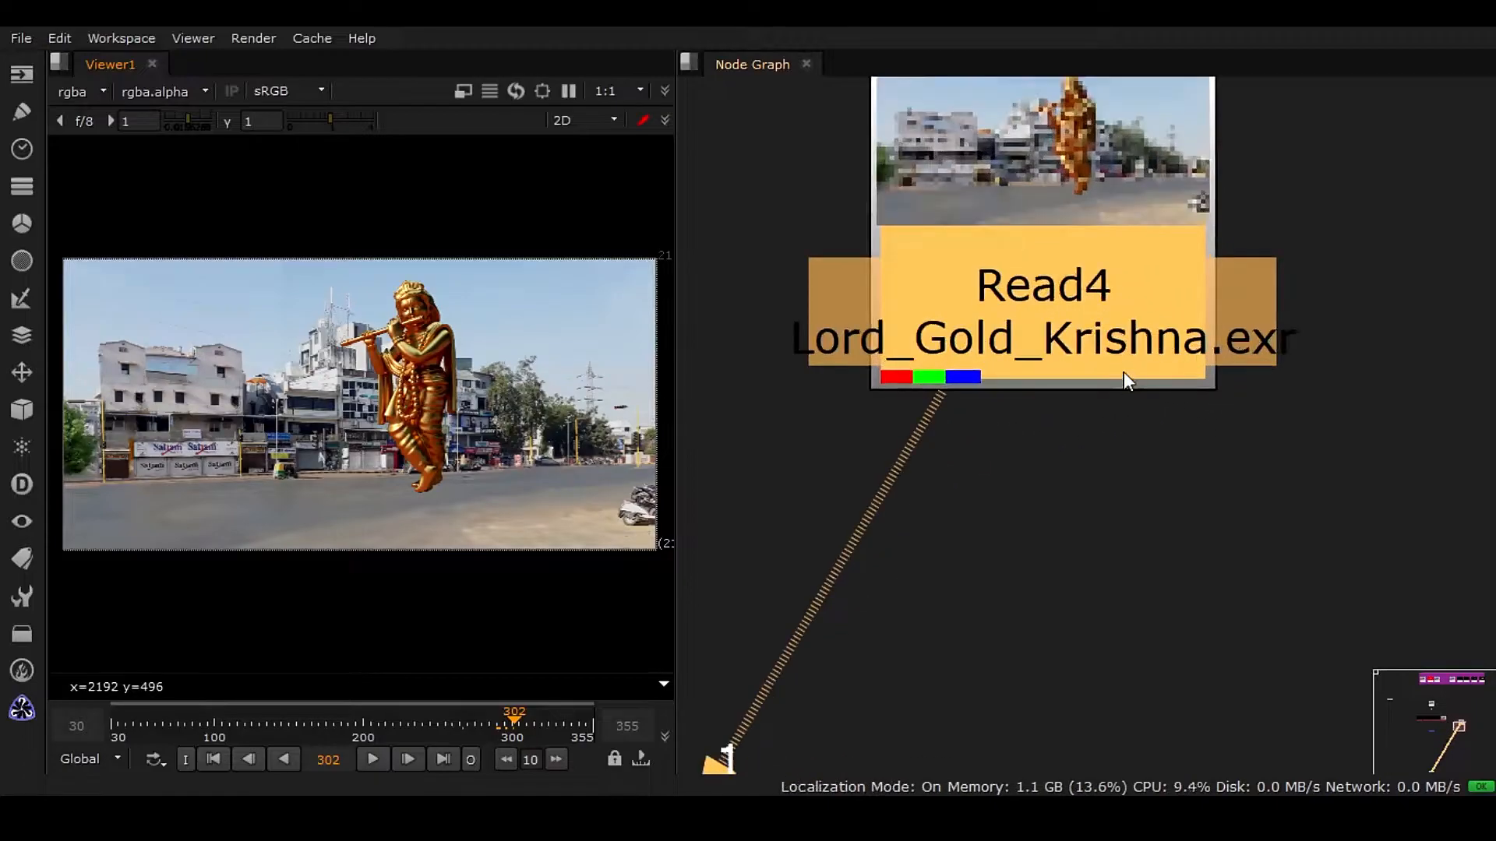
scroll(1127, 390, "down", 3)
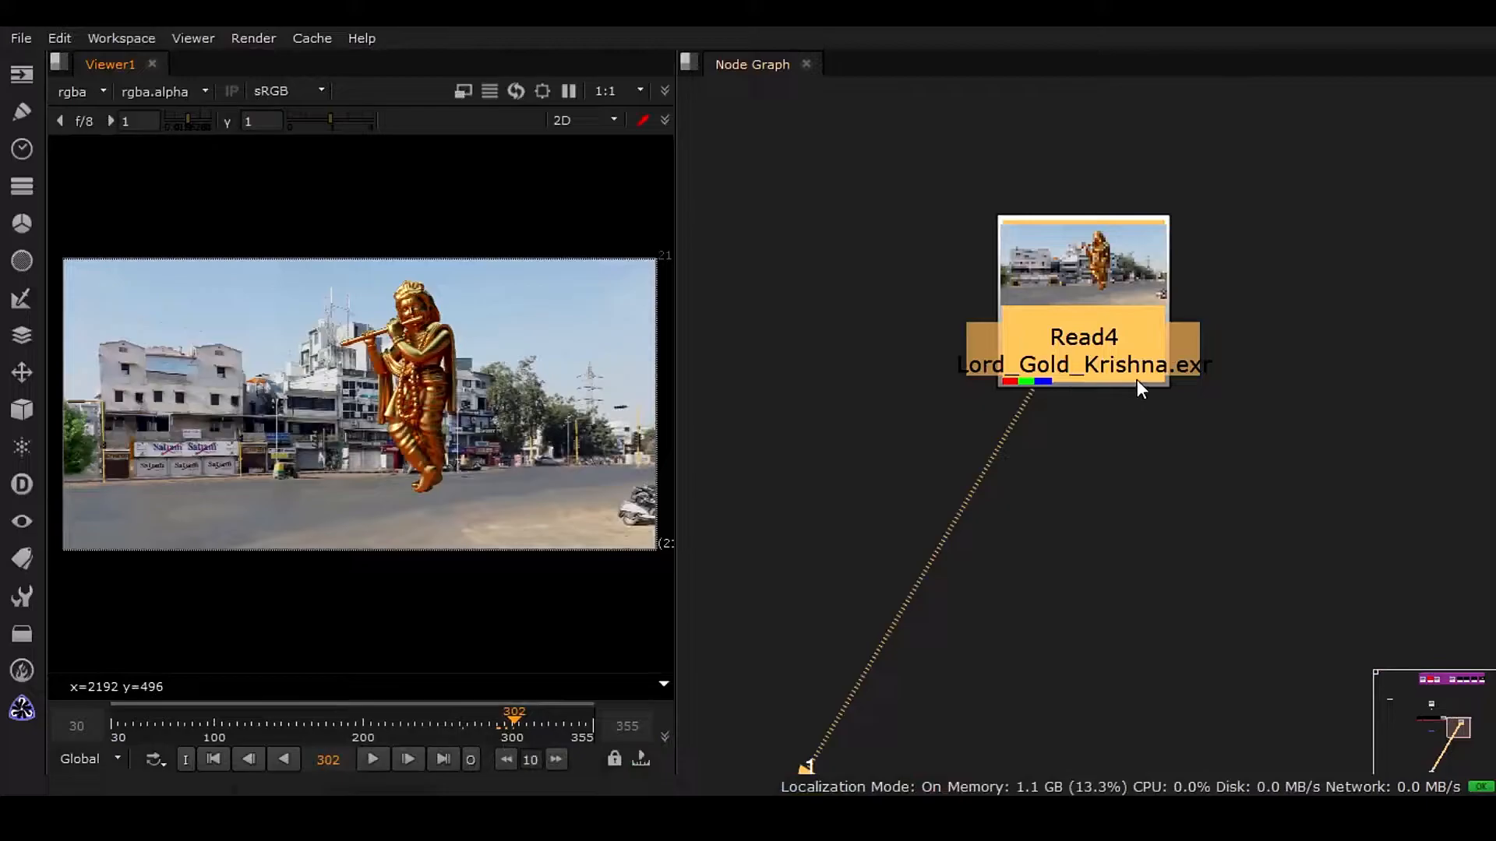
scroll(1138, 381, "up", 2)
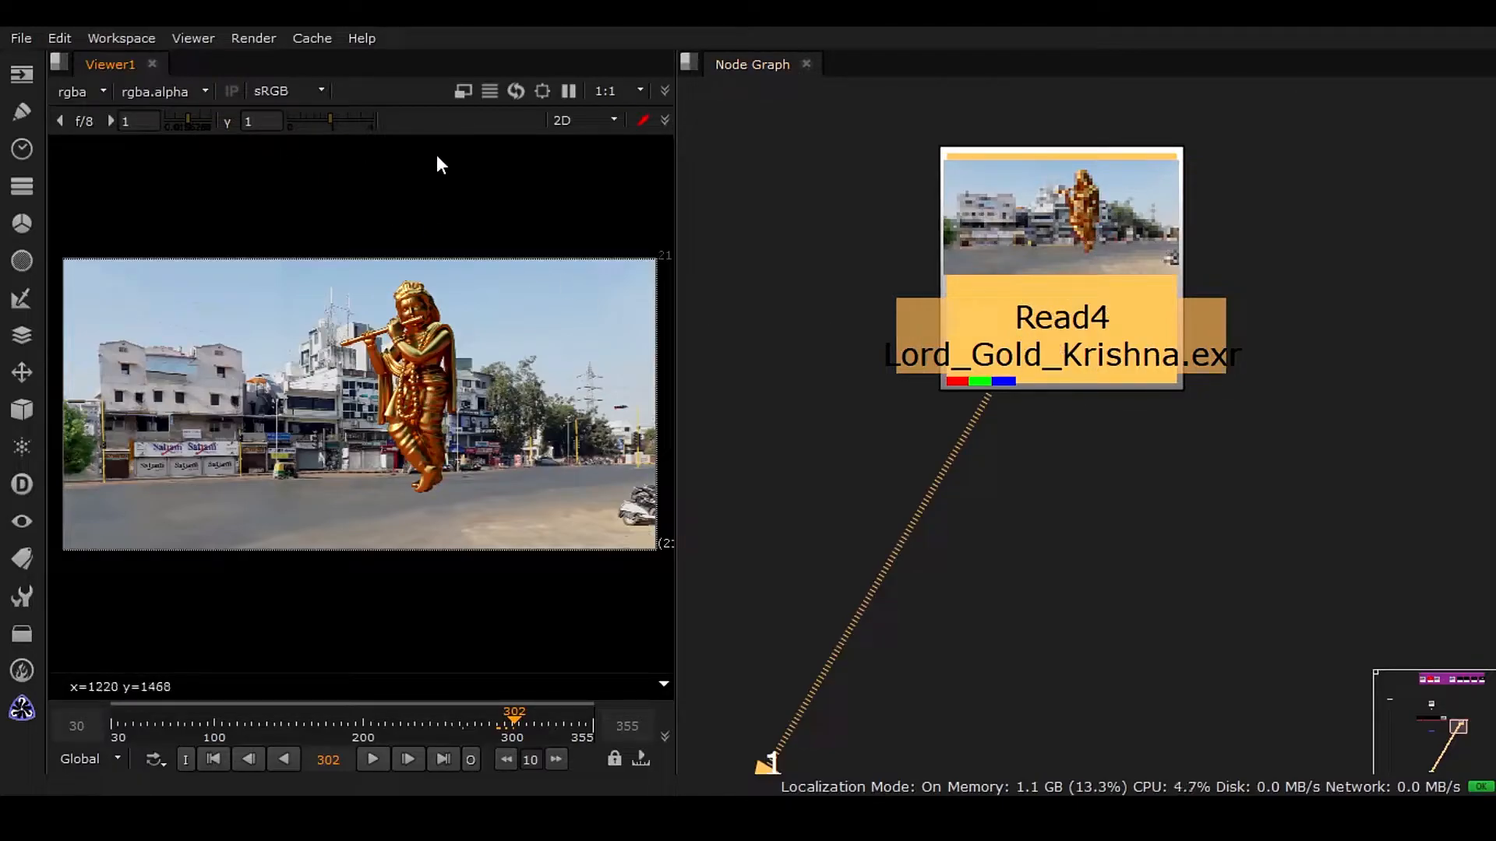
left_click_drag(674, 180, 1247, 220)
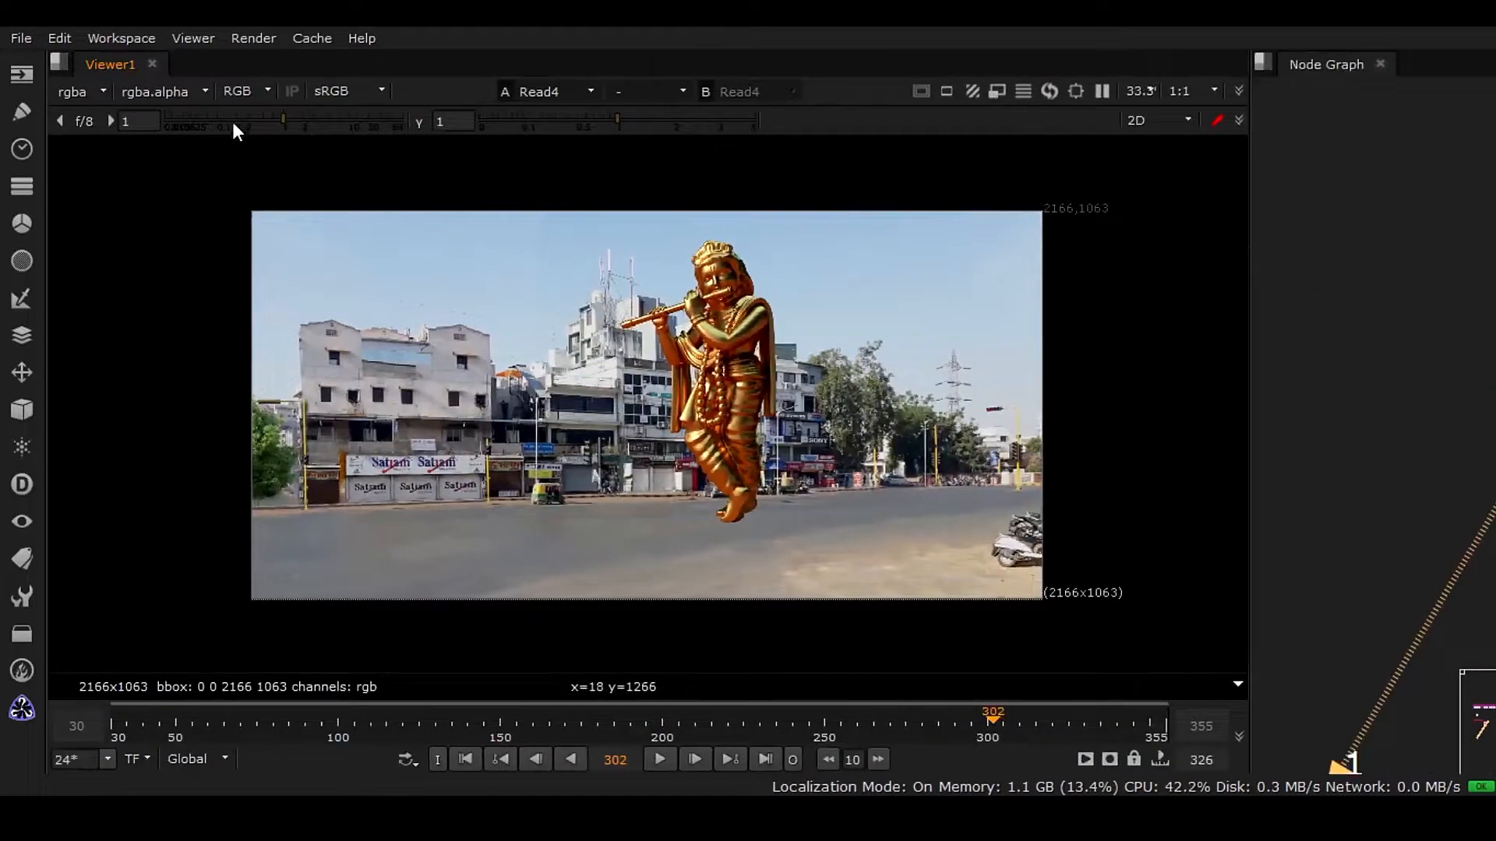
left_click(269, 91)
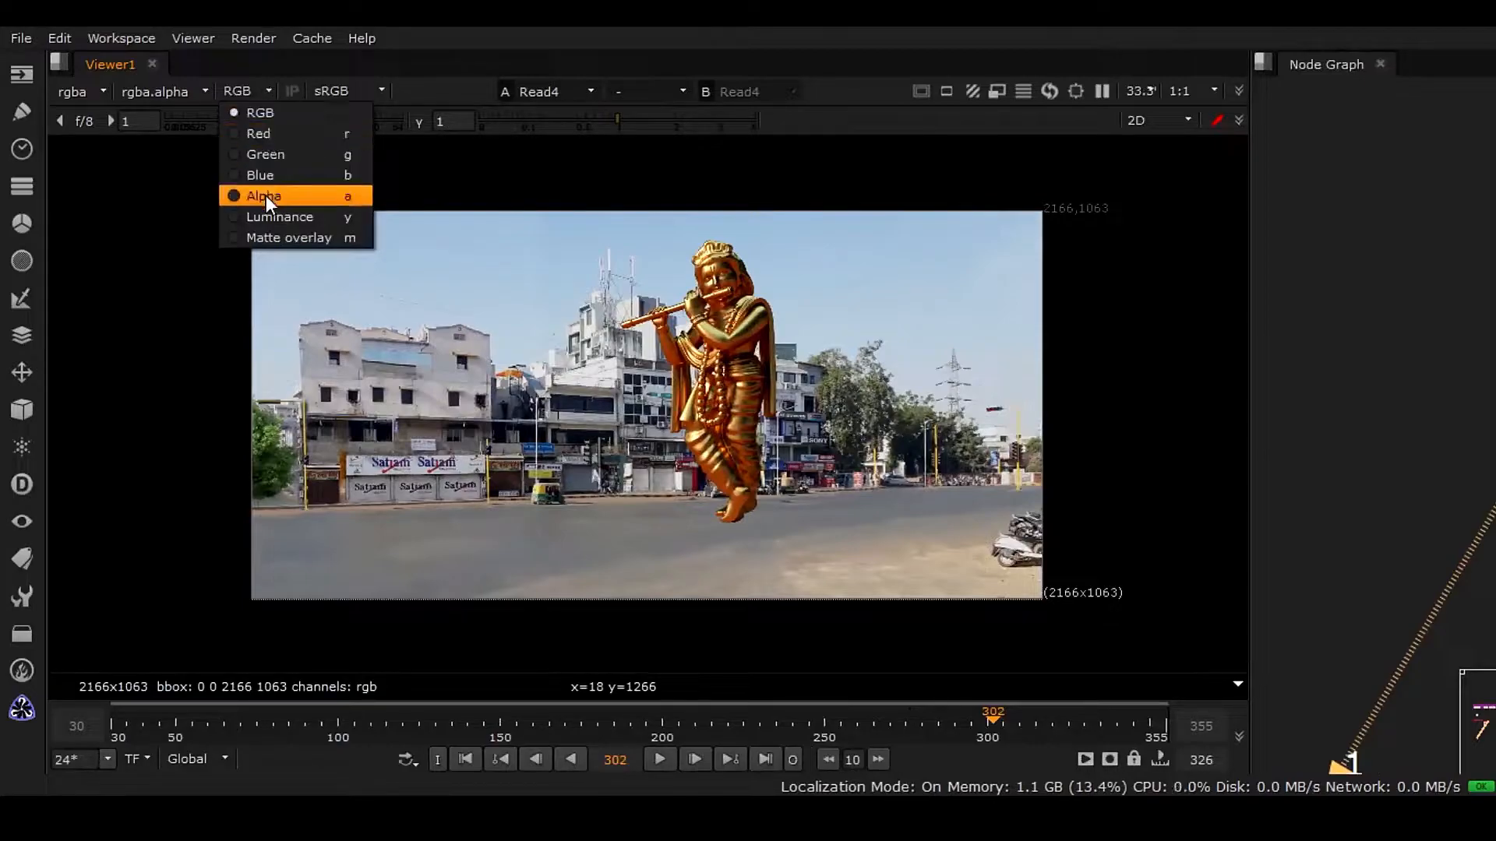
left_click(1251, 304)
left_click_drag(1251, 337, 695, 339)
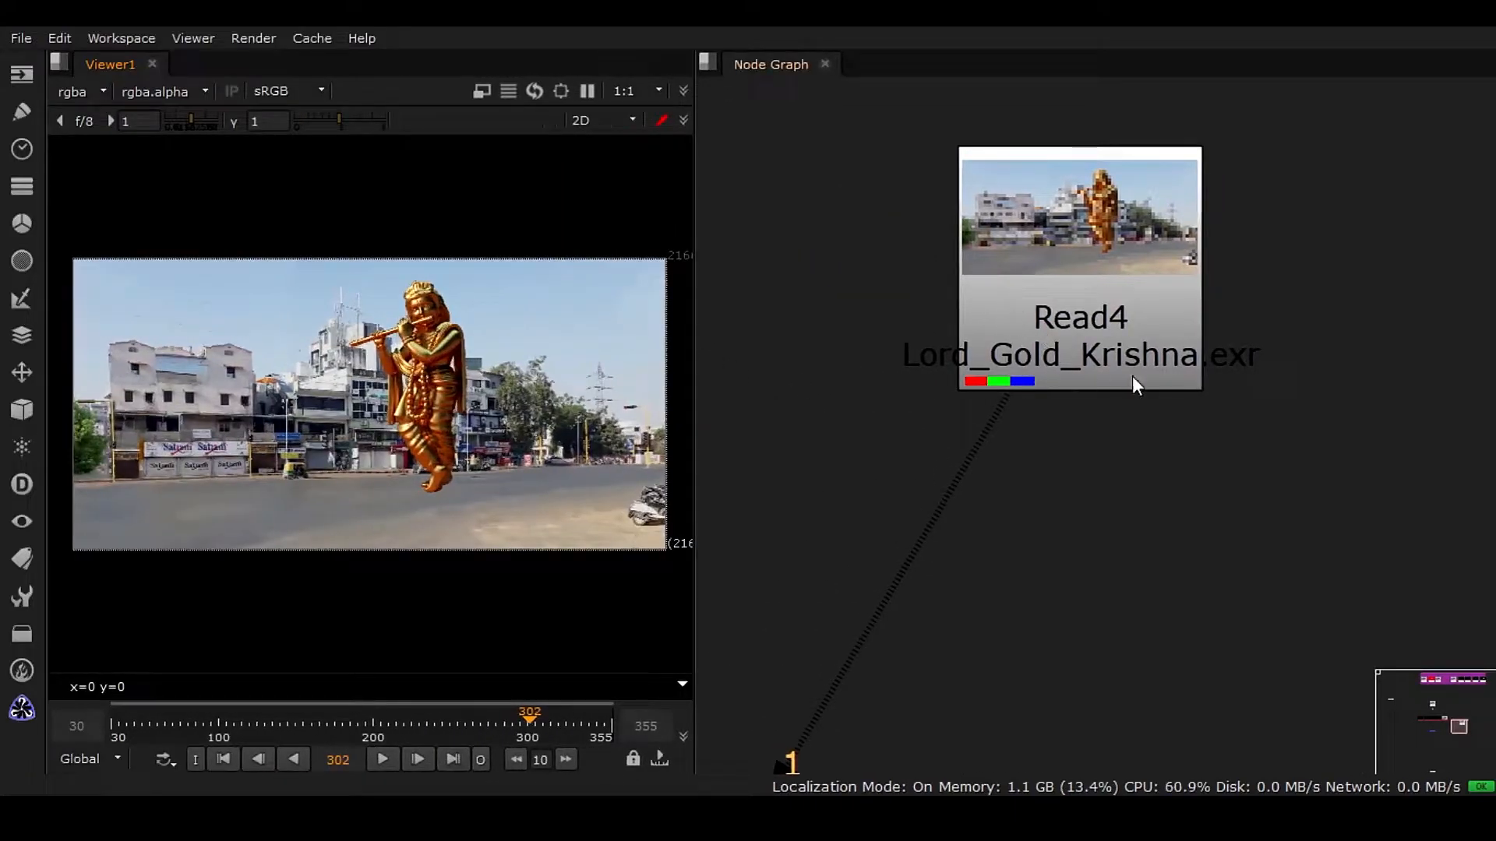
Reposition the Read4 node below and beside the Merge node.
scroll(1080, 534, "down", 3)
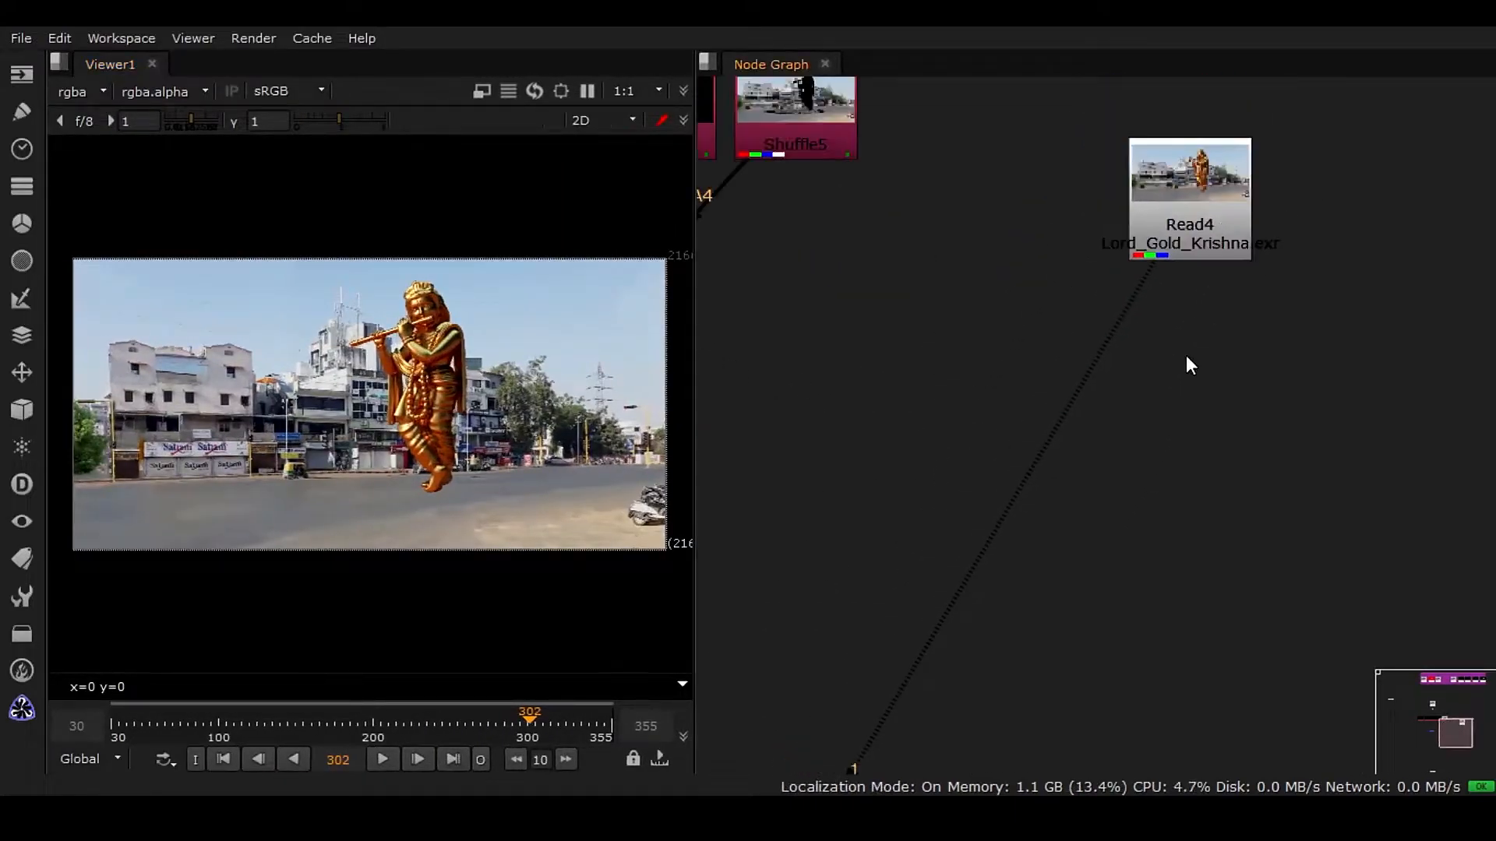
scroll(1186, 355, "down", 2)
middle_click_drag(1172, 399, 1172, 368)
left_click_drag(1240, 268, 1100, 316)
scroll(1095, 374, "up", 4)
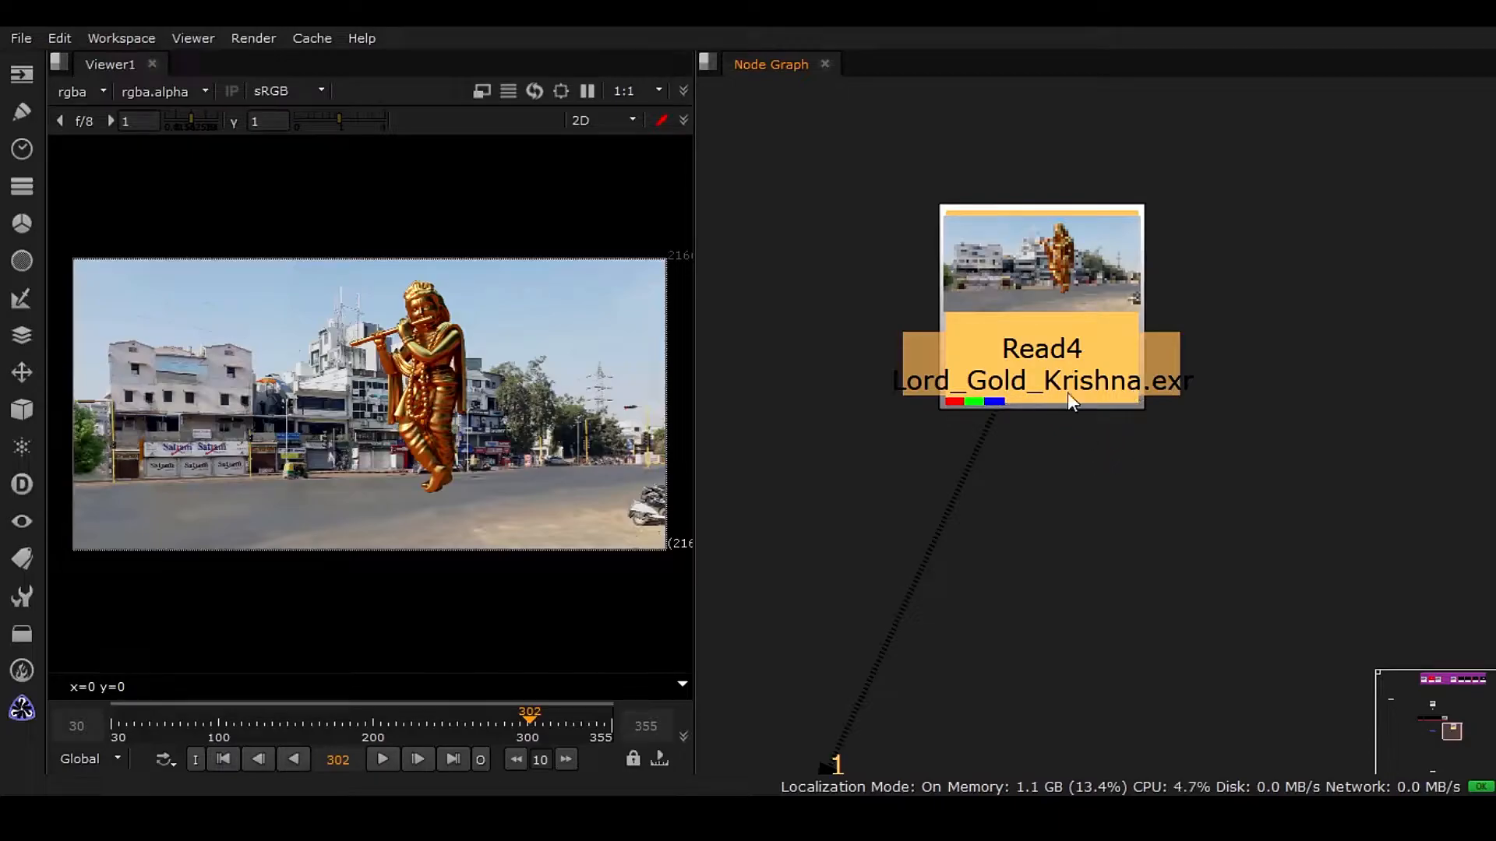
scroll(1068, 393, "down", 5)
middle_click_drag(1048, 493, 1261, 399)
left_click_drag(1284, 335, 1267, 511)
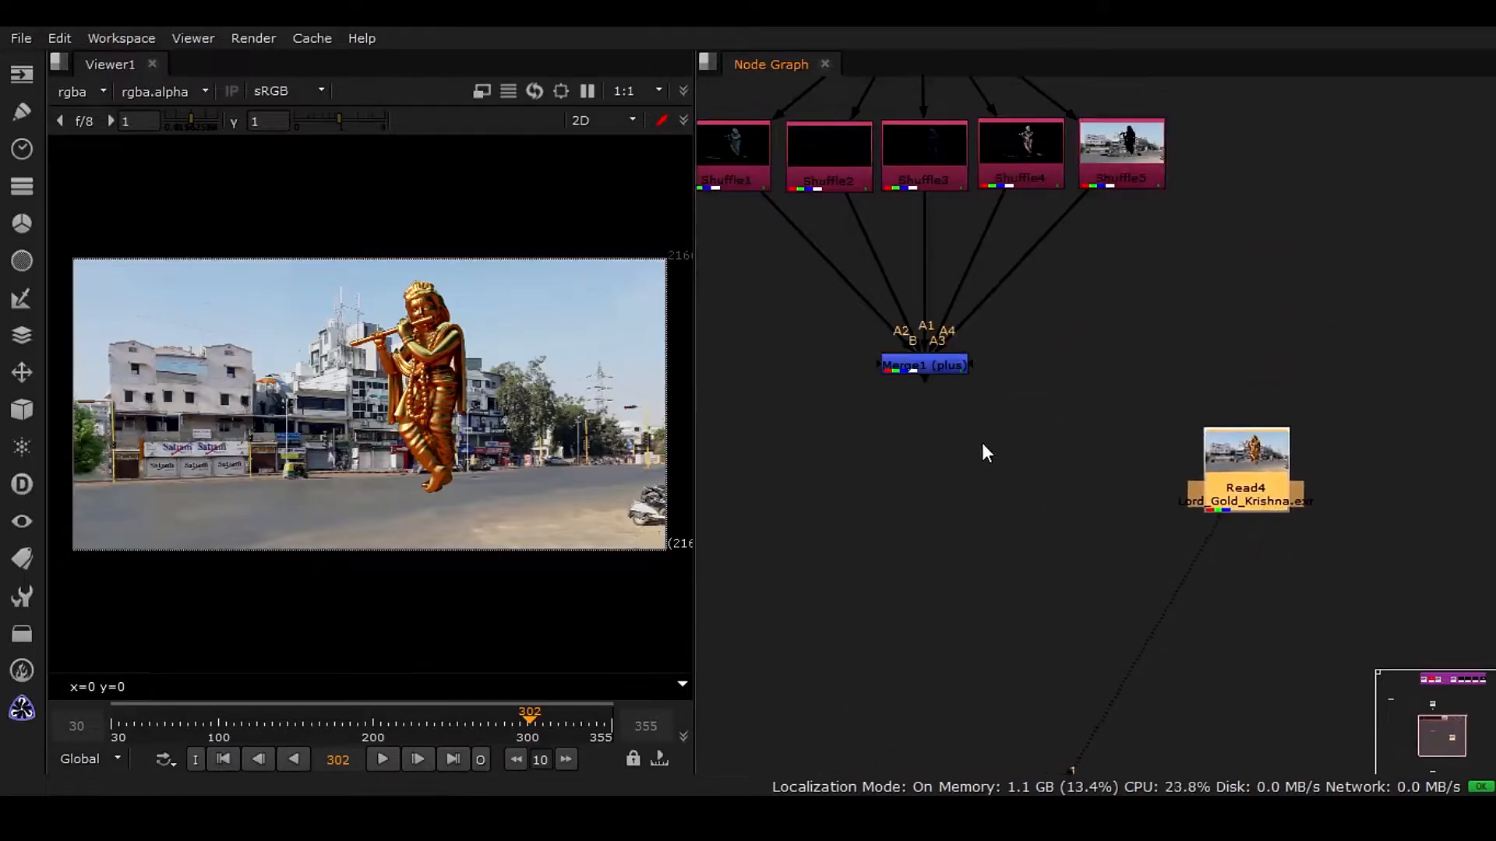
middle_click_drag(1033, 503, 920, 473)
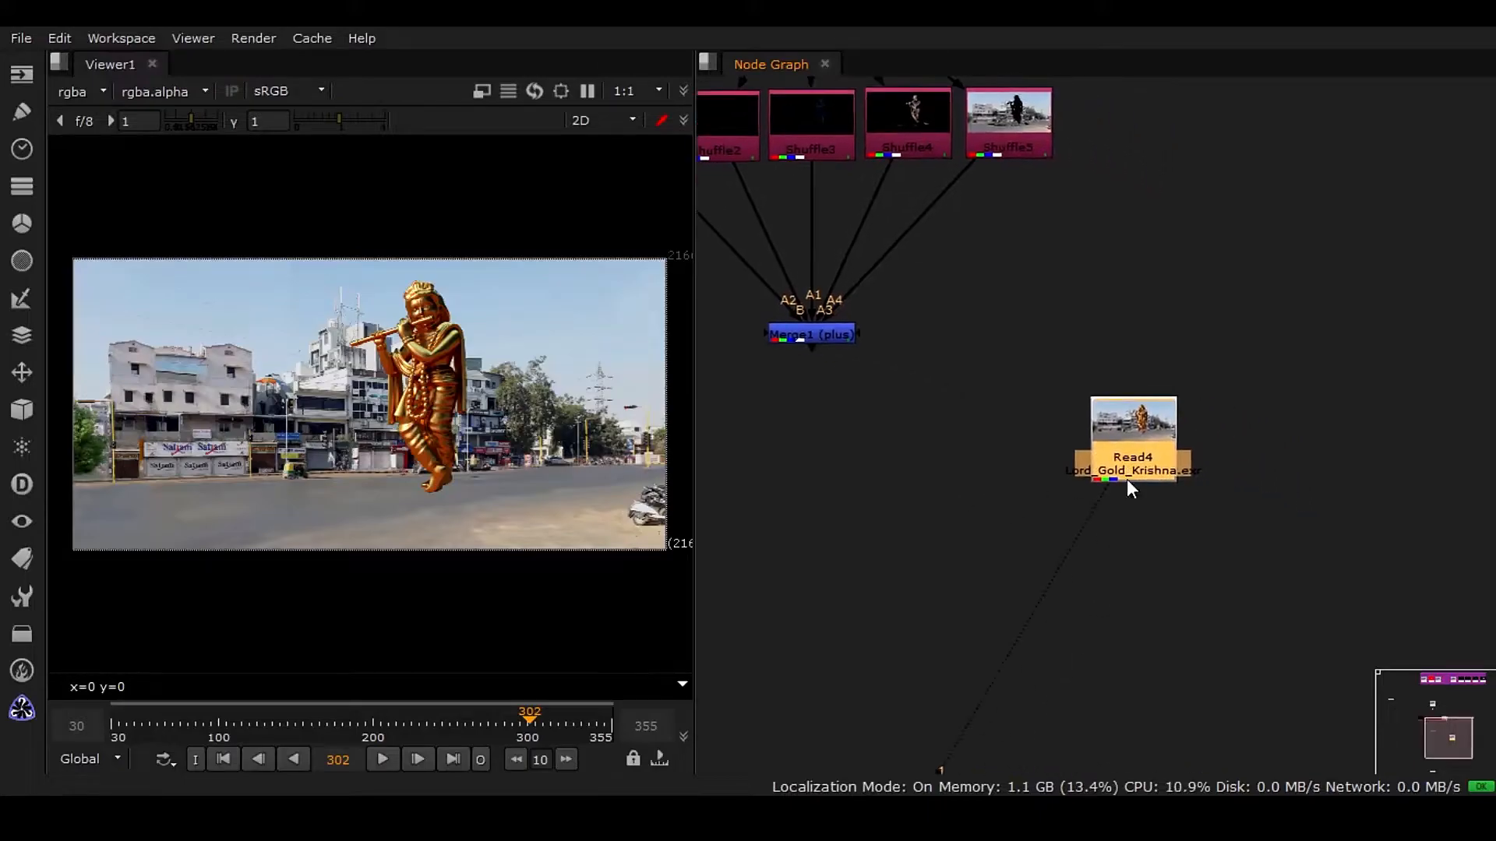
Move the Read8 Disintegration_MultiMatte node out of the backdrop next to Read4 and view it.
middle_click_drag(1115, 208, 988, 587)
middle_click_drag(878, 117, 1006, 508)
middle_click_drag(1265, 460, 993, 484)
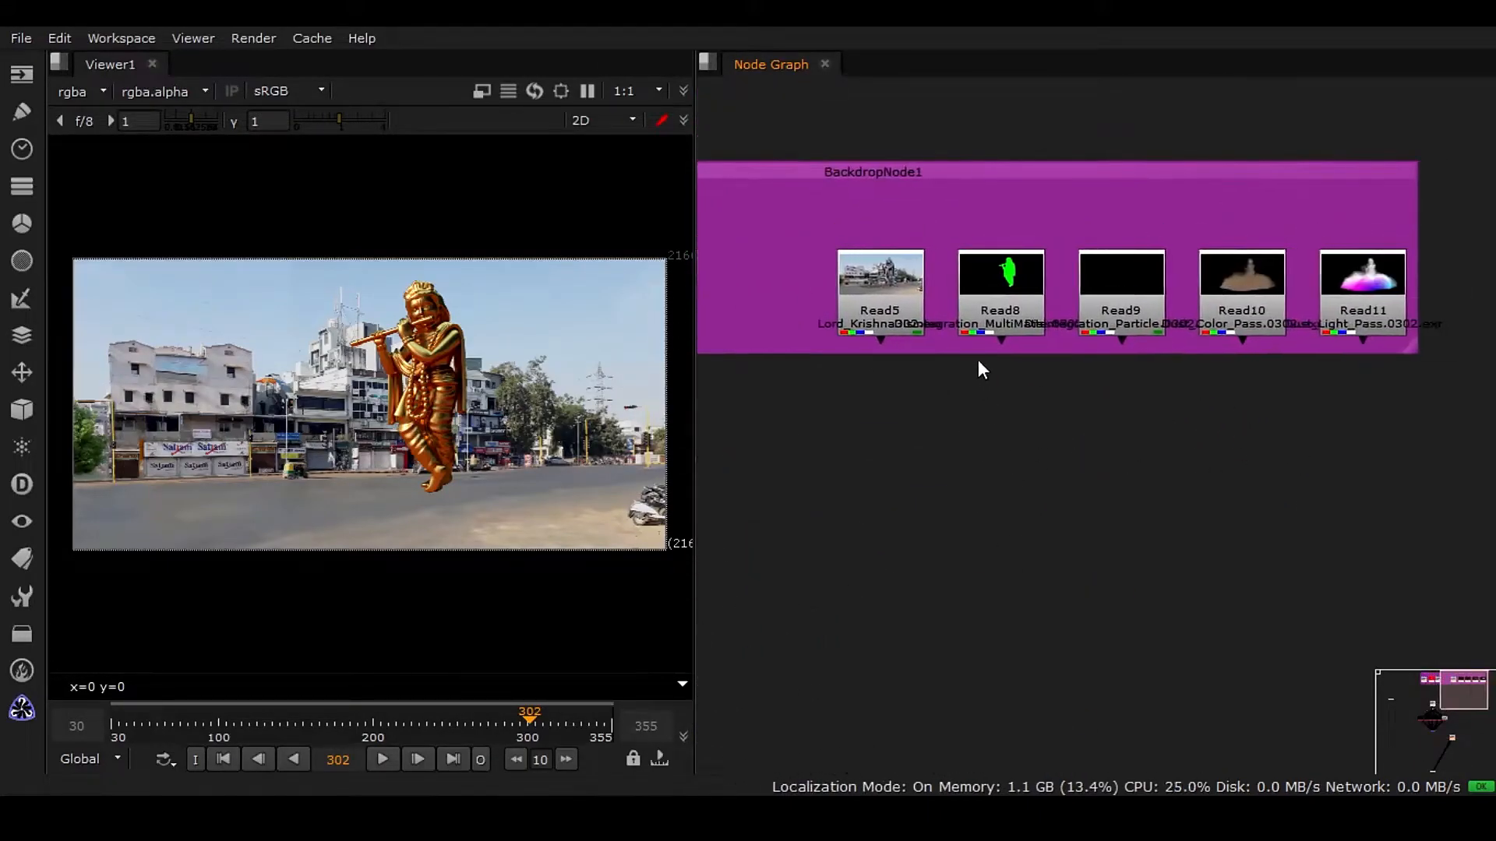
scroll(978, 359, "up", 2)
left_click_drag(1013, 264, 998, 515)
middle_click_drag(1016, 639, 1016, 461)
scroll(952, 376, "up", 3)
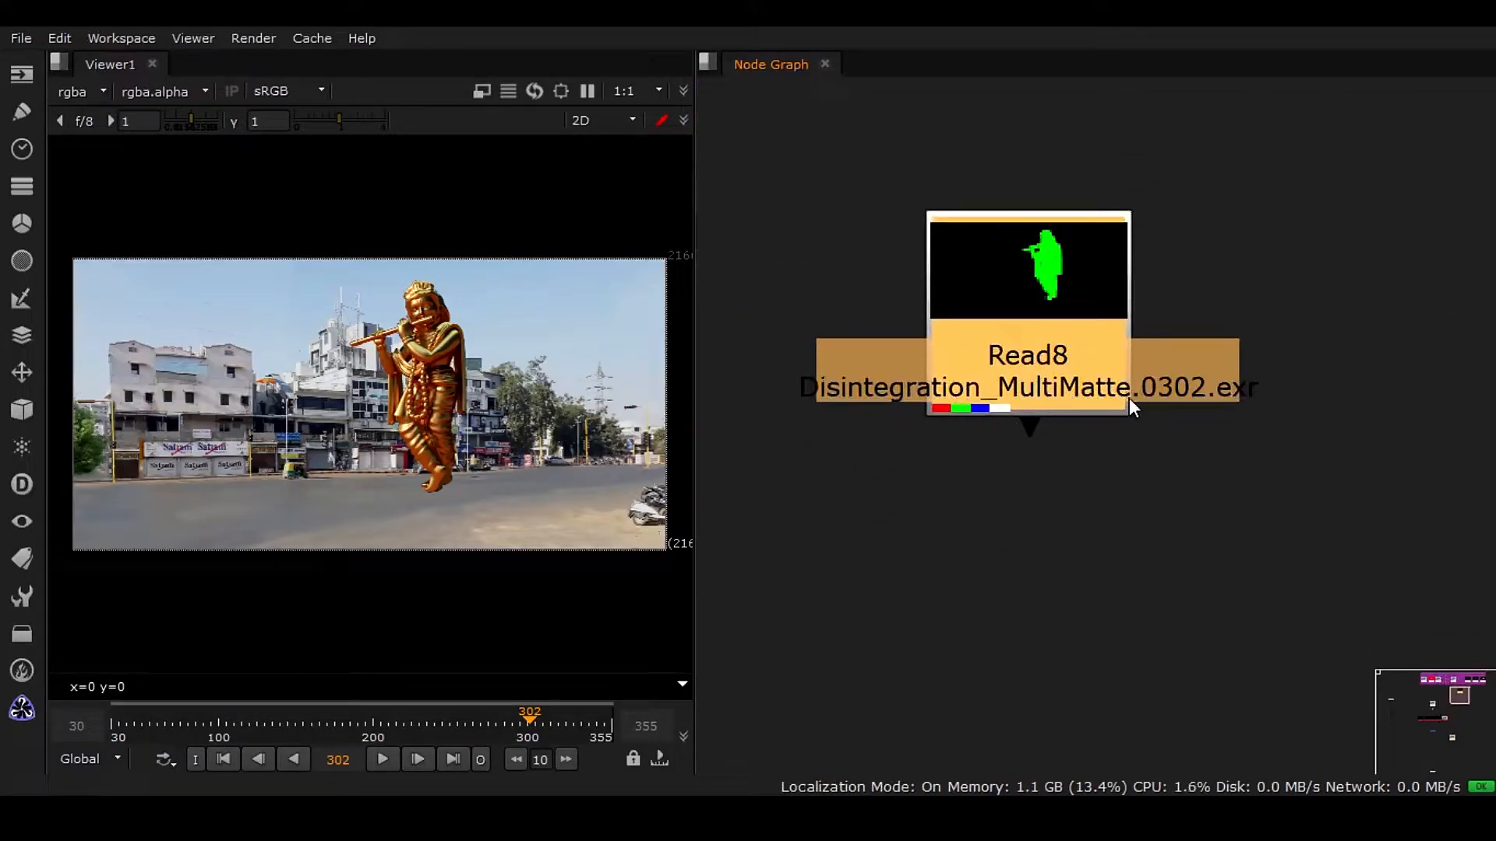
scroll(1100, 410, "down", 3)
middle_click_drag(1089, 544, 1069, 338)
left_click_drag(1061, 193, 1104, 626)
middle_click_drag(1096, 647, 1067, 177)
left_click_drag(1066, 148, 1053, 398)
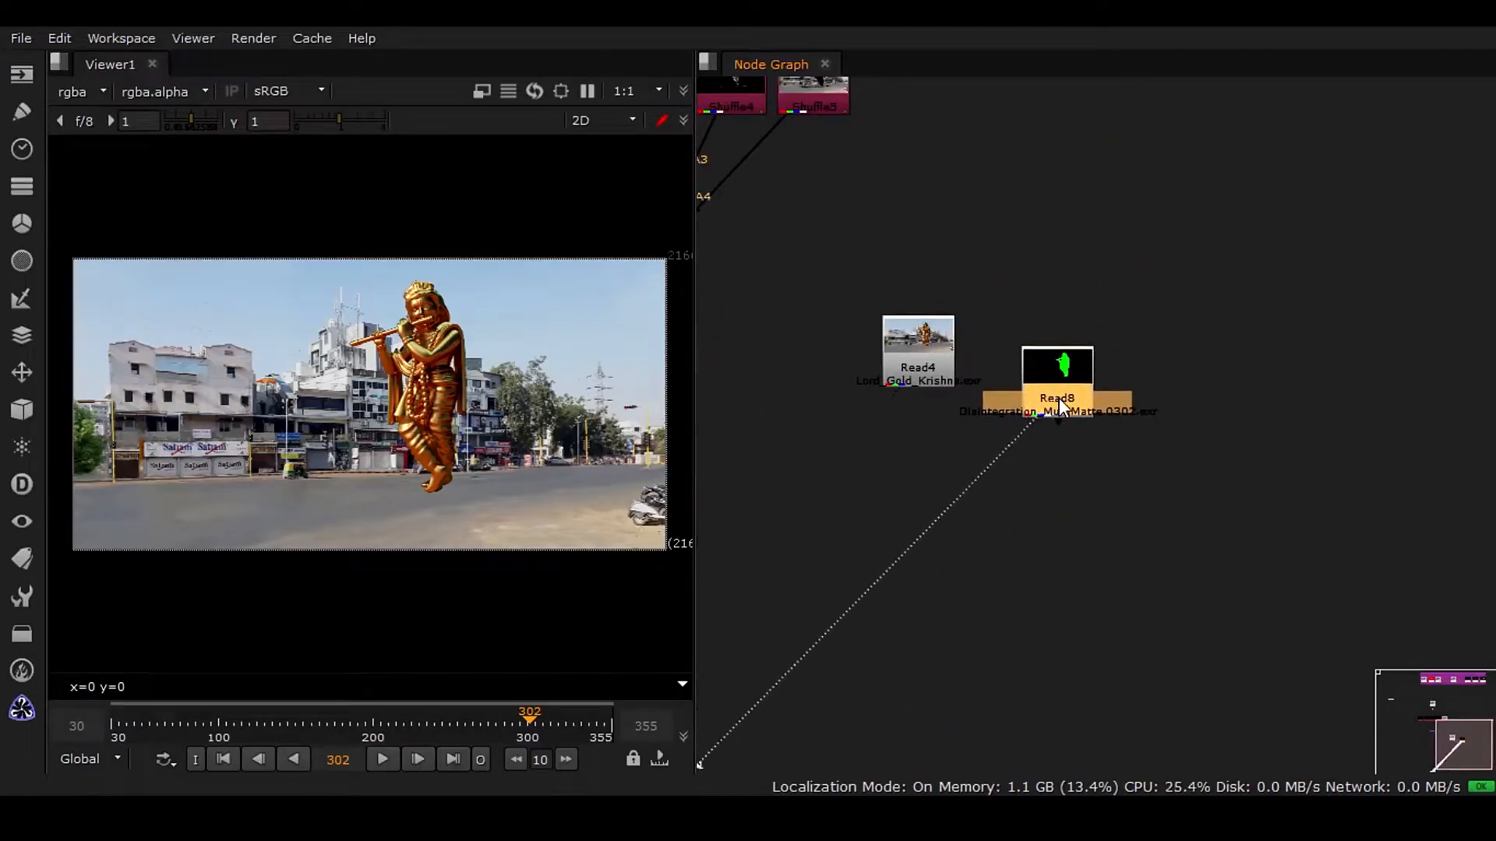
key("1")
Inspect the Read8 node's frame range in its properties and scrub the timeline.
scroll(1059, 398, "up", 3)
left_click_drag(522, 720, 506, 721)
double_click(1061, 335)
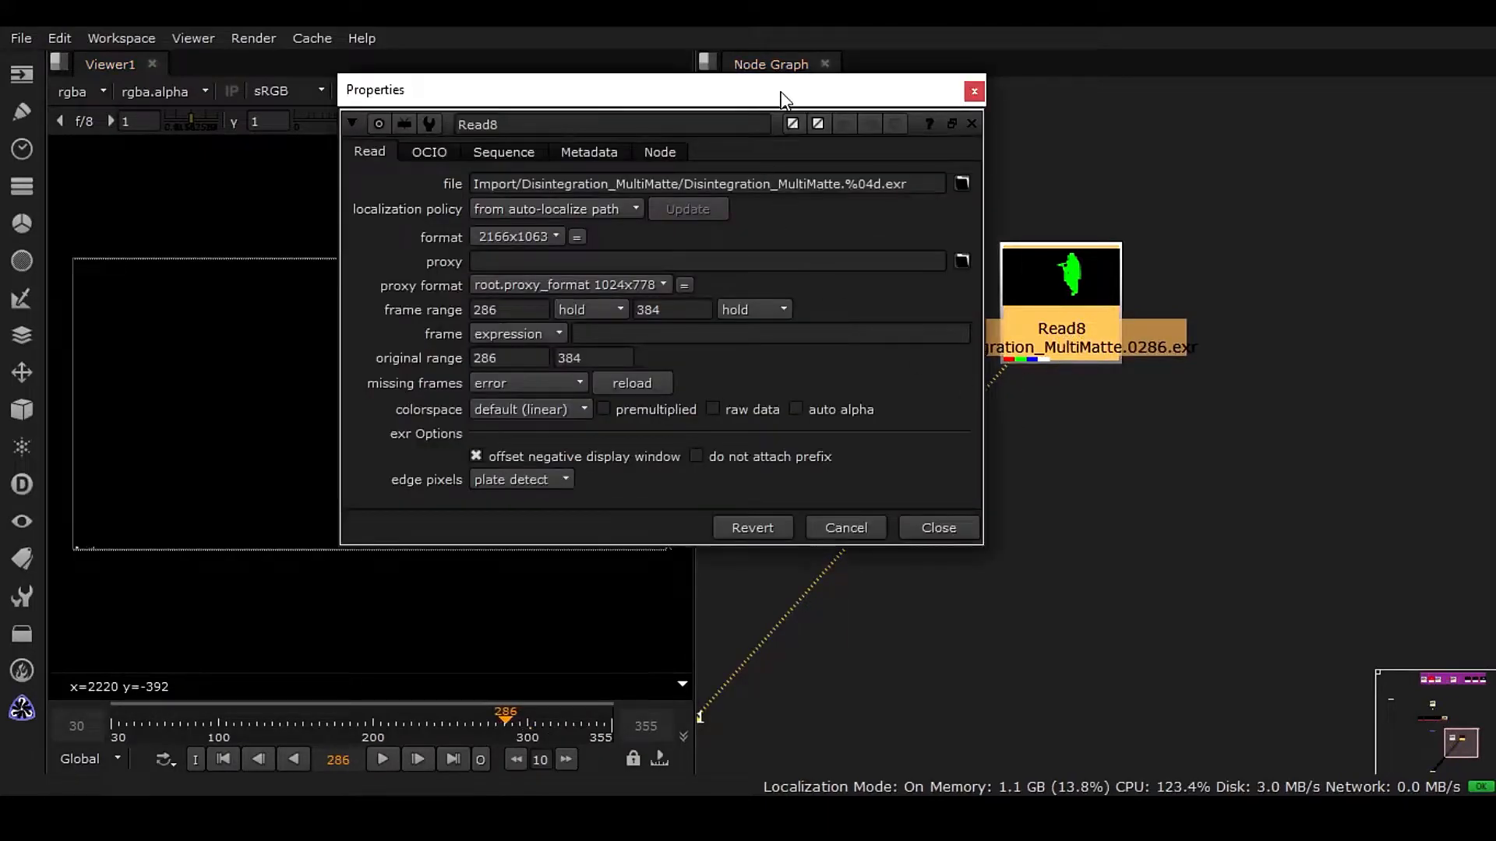
left_click_drag(783, 100, 783, 187)
double_click(517, 396)
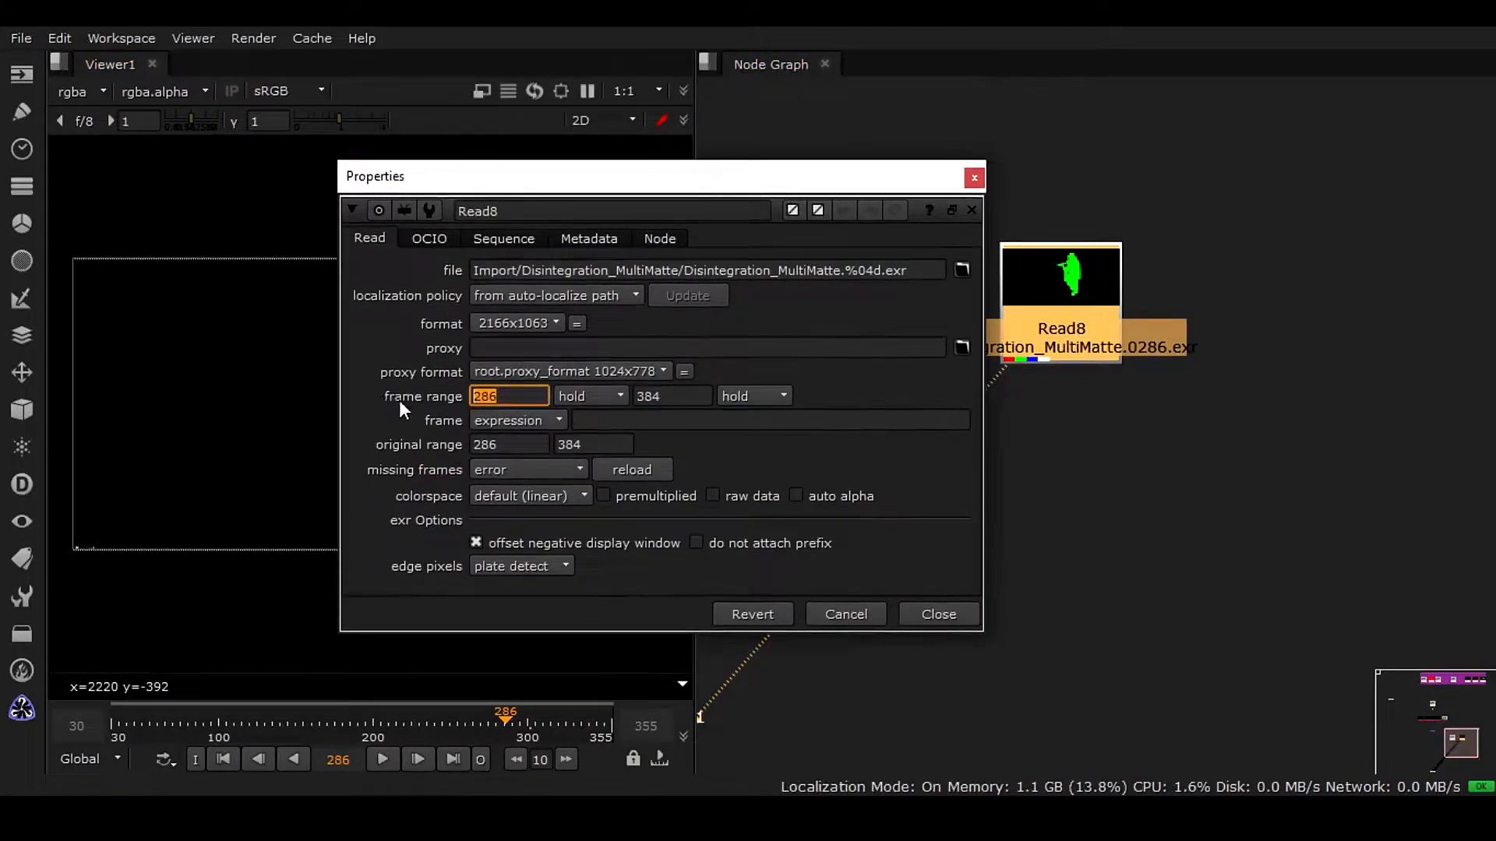
left_click(505, 398)
left_click(678, 395)
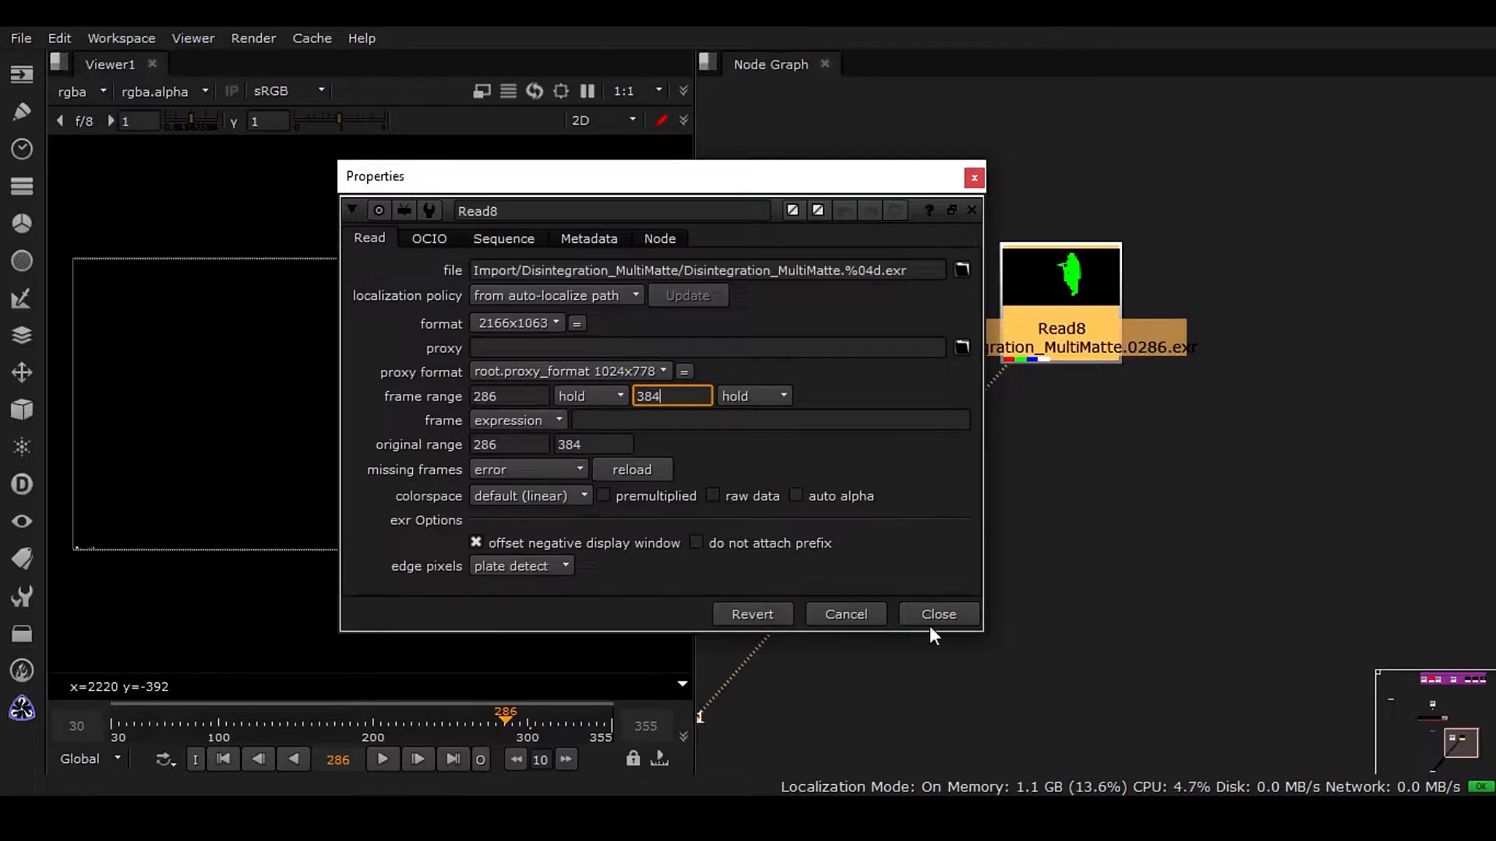
left_click_drag(744, 184, 575, 69)
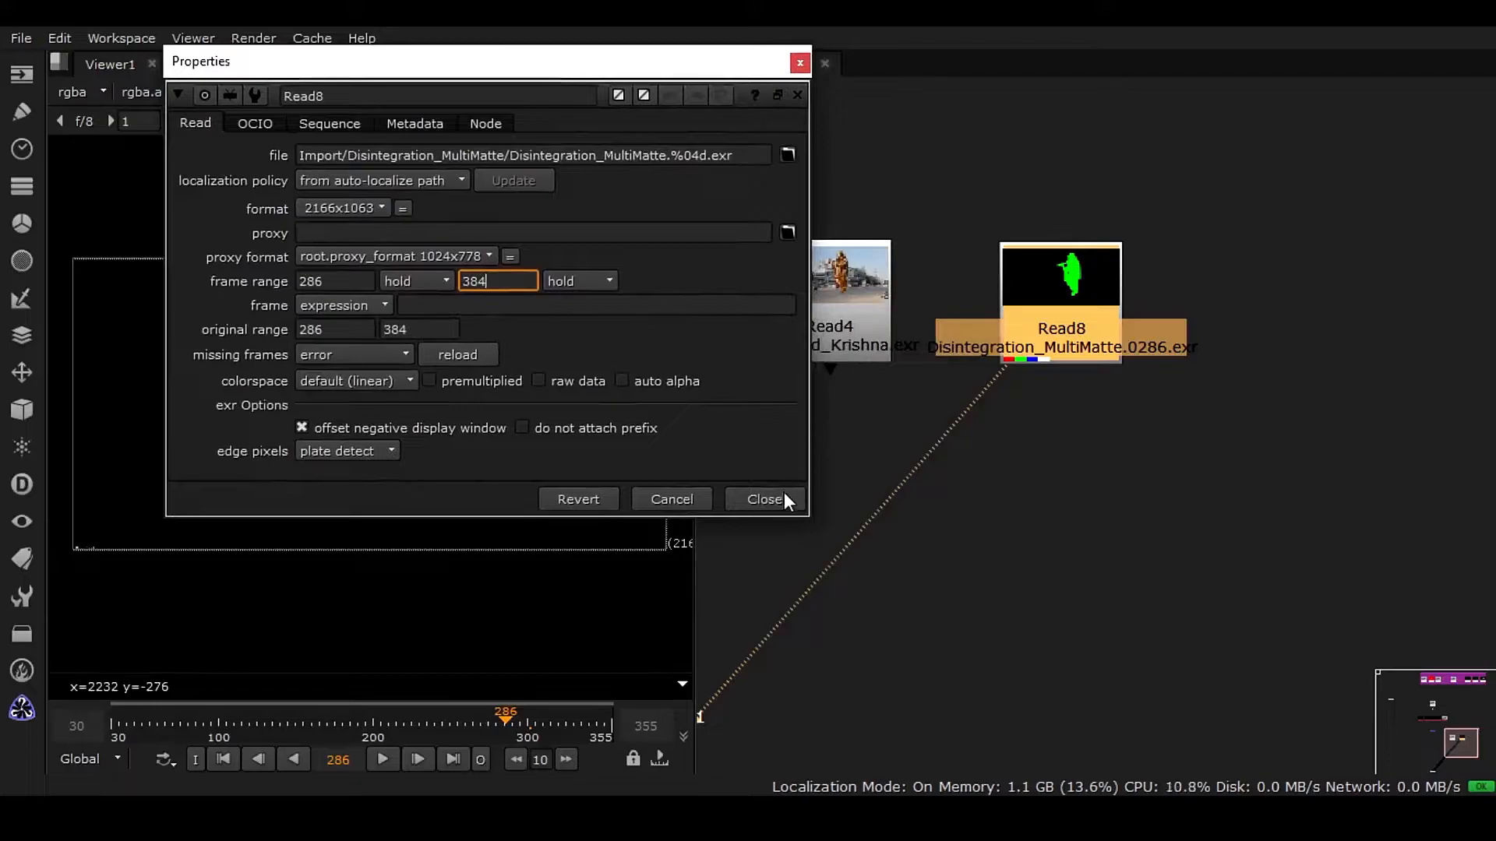
left_click(237, 725)
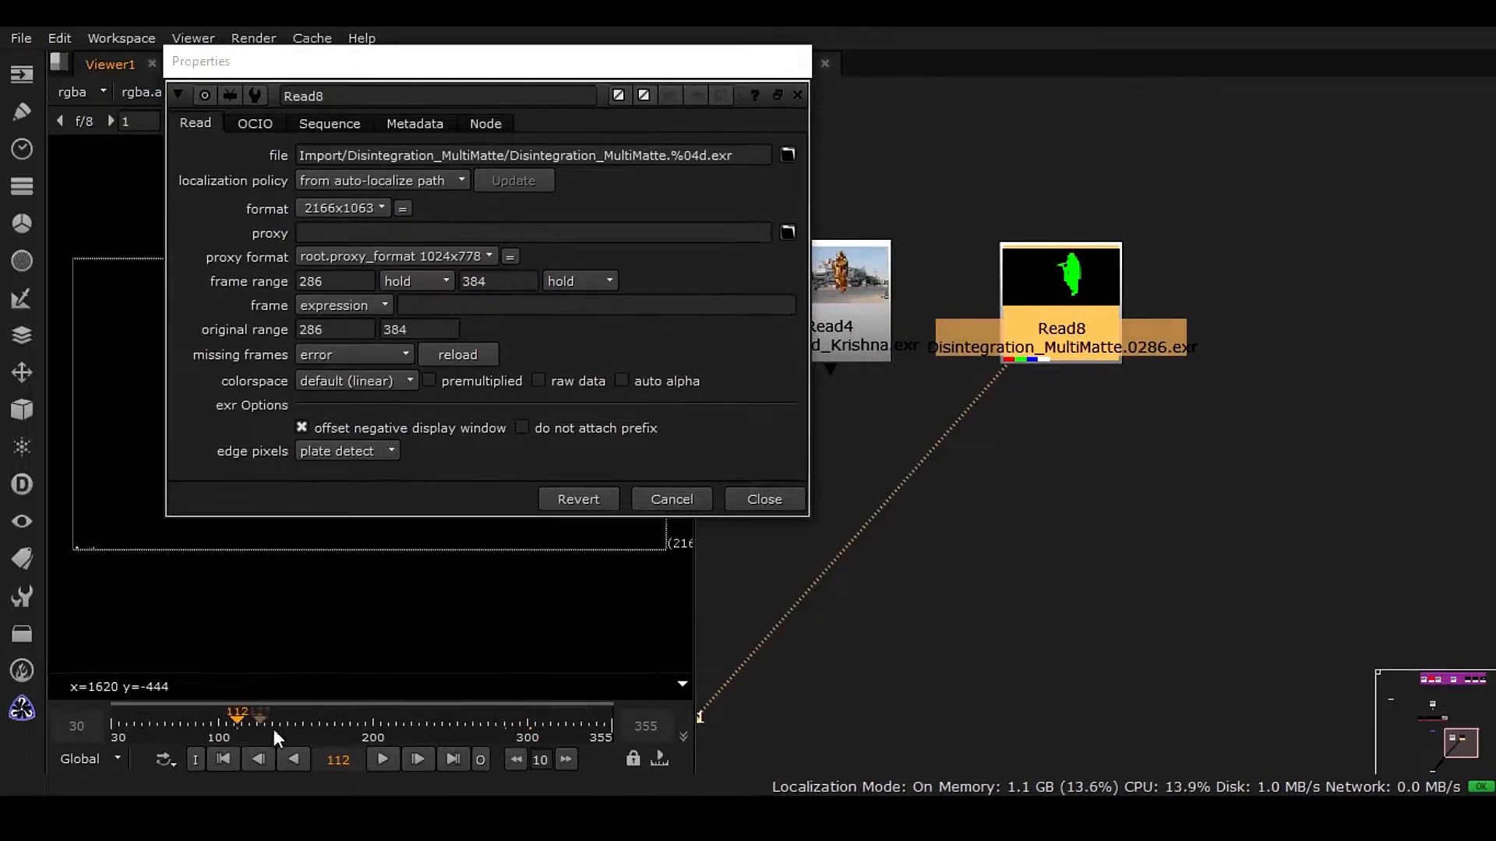
left_click(767, 498)
left_click_drag(199, 729, 344, 733)
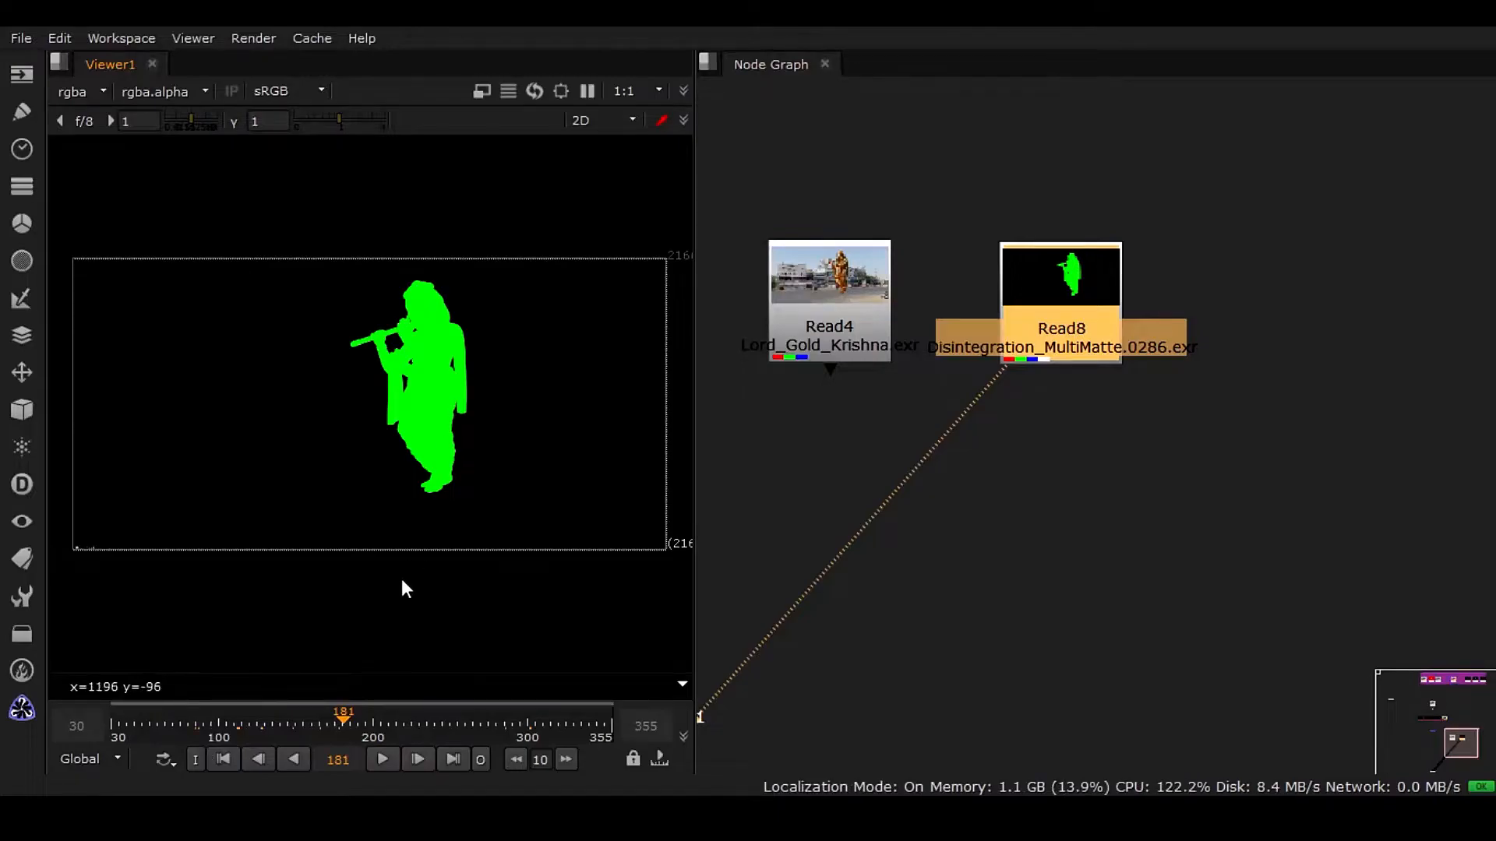
Recheck Read8's frame range, then scrub through the final frames and navigate the node graph.
double_click(983, 357)
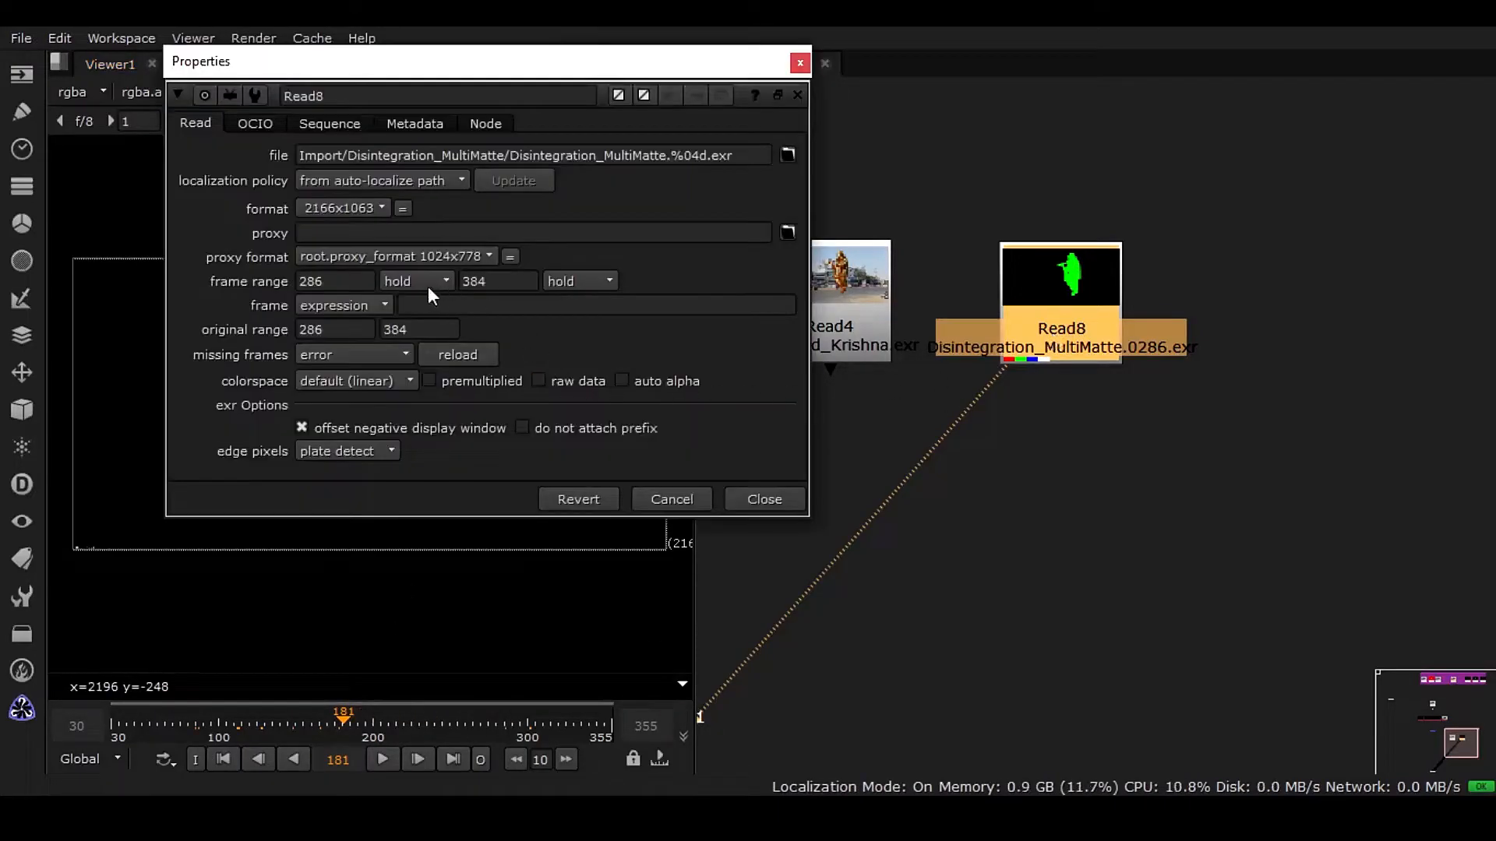
double_click(308, 281)
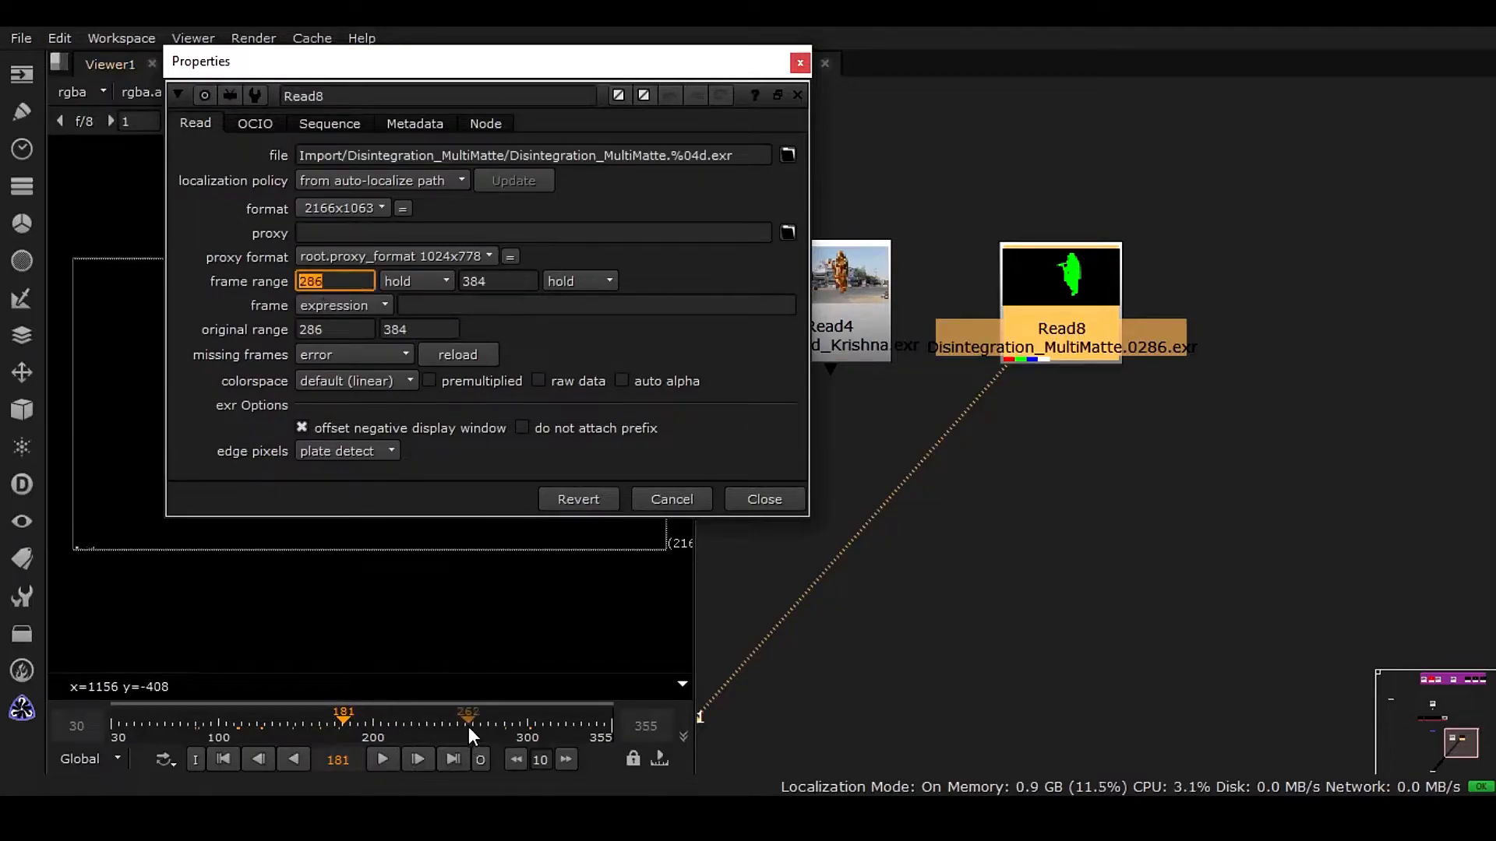
left_click(534, 726)
left_click(764, 500)
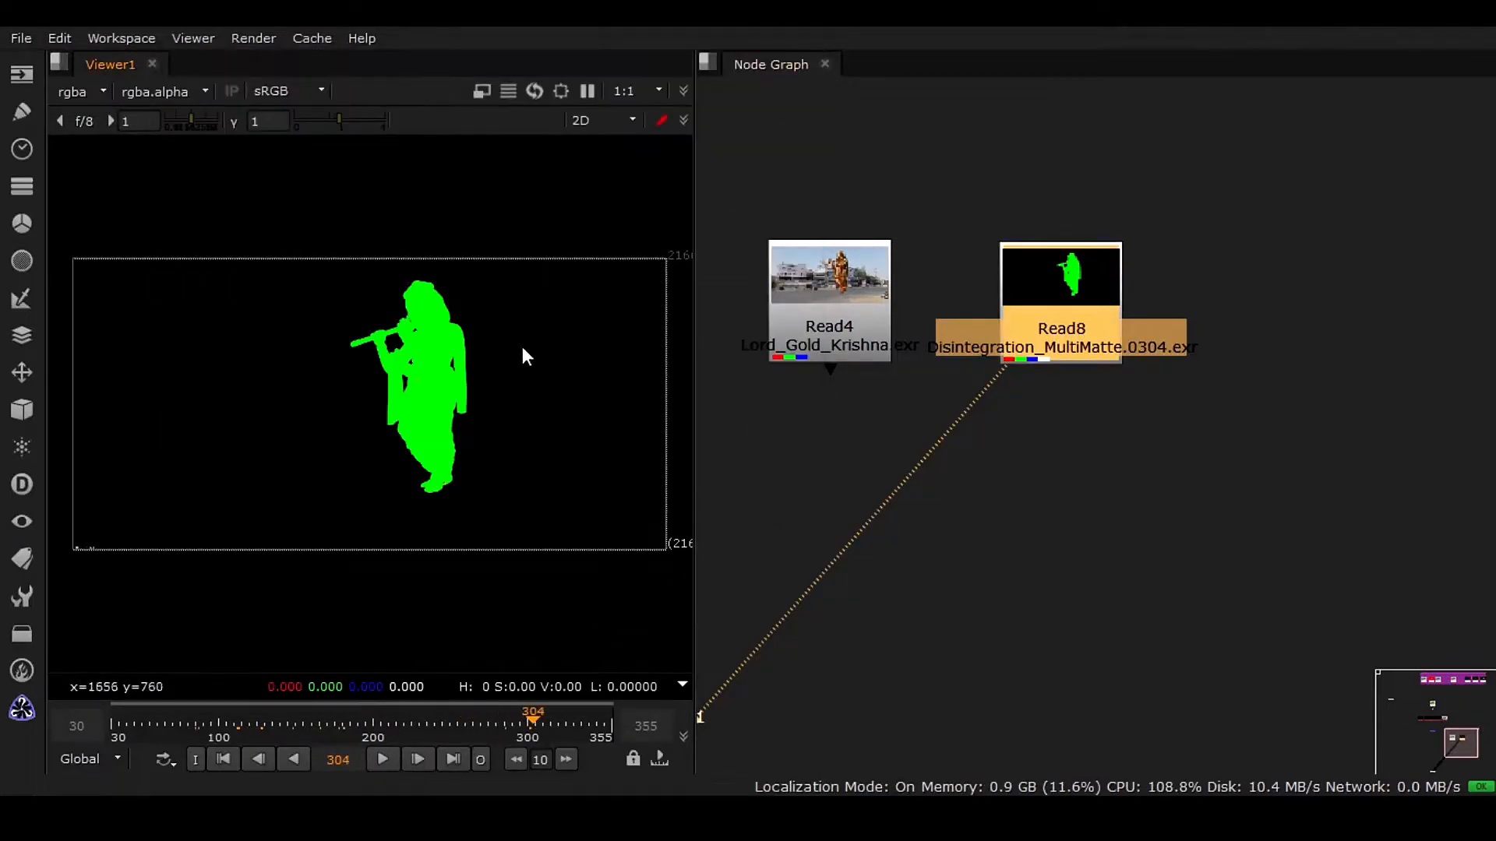
left_click(542, 719)
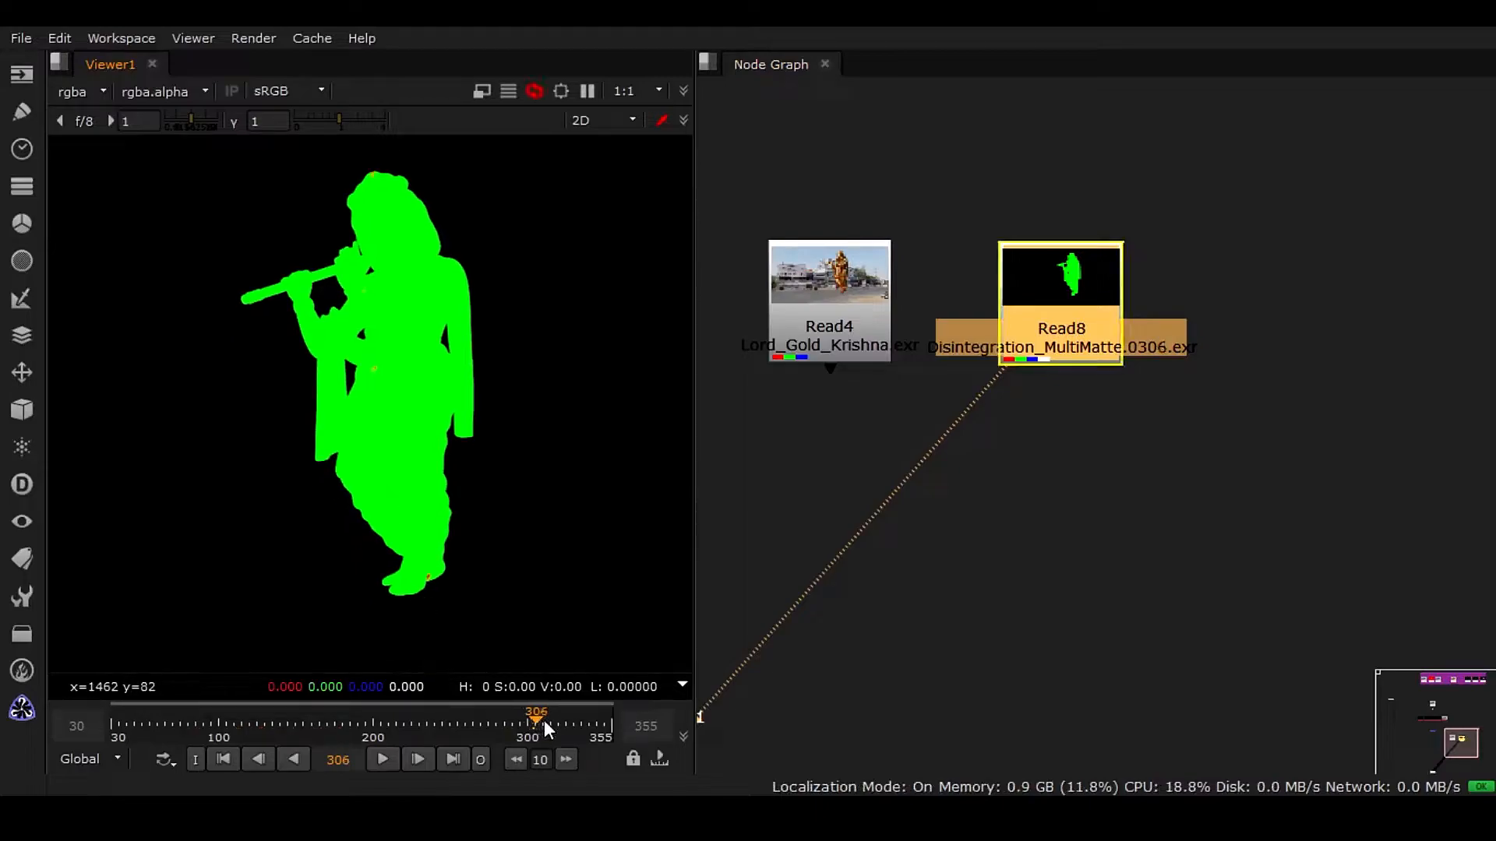
left_click_drag(552, 721, 586, 717)
scroll(991, 469, "down", 3)
middle_click_drag(965, 496, 1158, 534)
scroll(1158, 533, "down", 2)
middle_click_drag(1058, 310, 1032, 519)
middle_click_drag(1160, 280, 1077, 313)
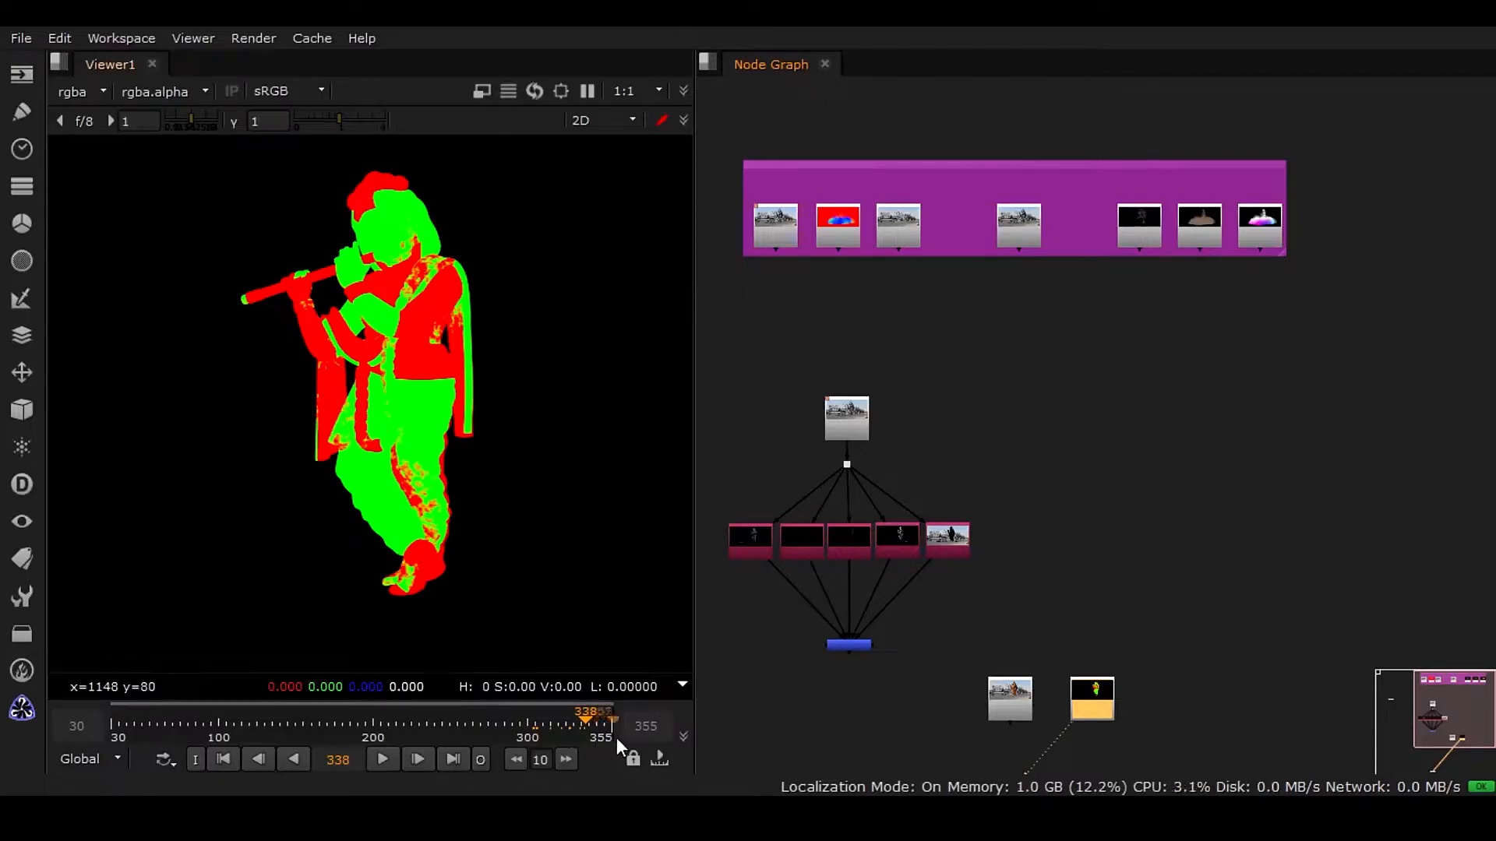
middle_click_drag(957, 560, 1011, 442)
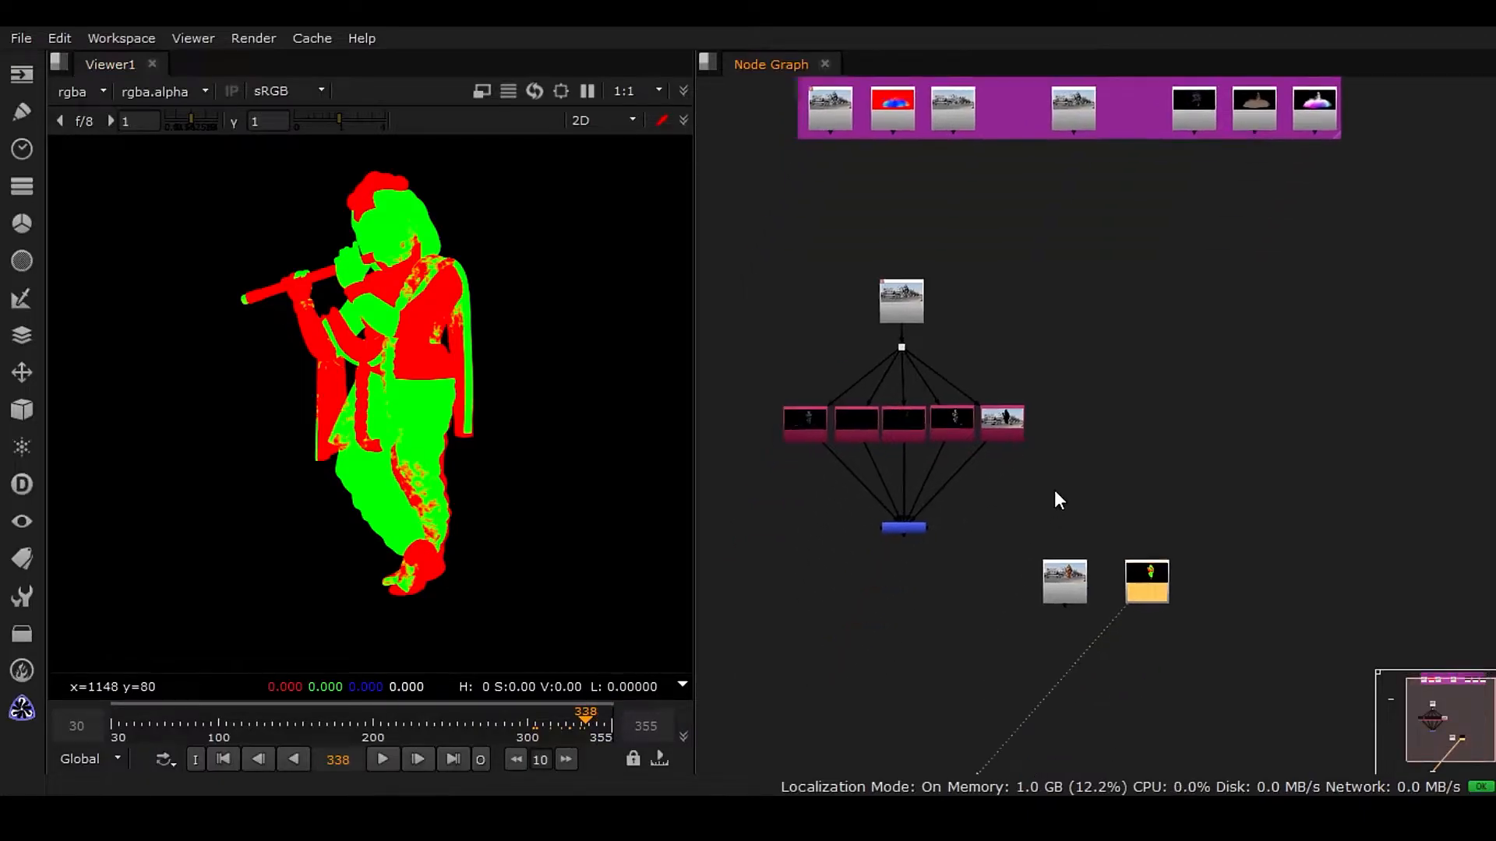
Open Project Settings and set the project frame range end to 460.
left_click(63, 39)
left_click(148, 569)
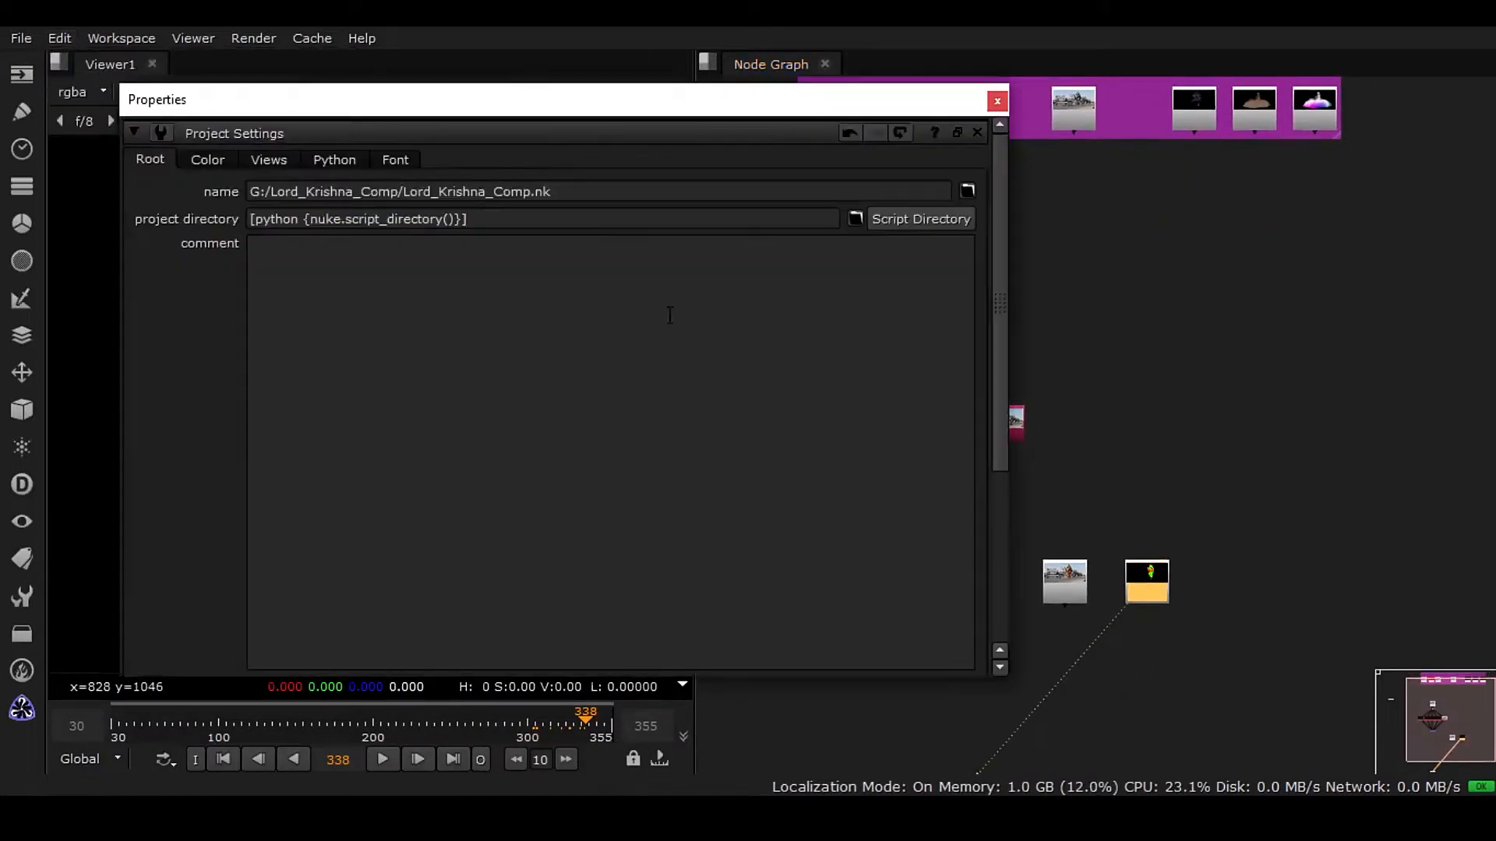
scroll(827, 417, "down", 5)
scroll(828, 417, "down", 1)
left_click_drag(399, 475, 282, 475)
type("460")
key("Return")
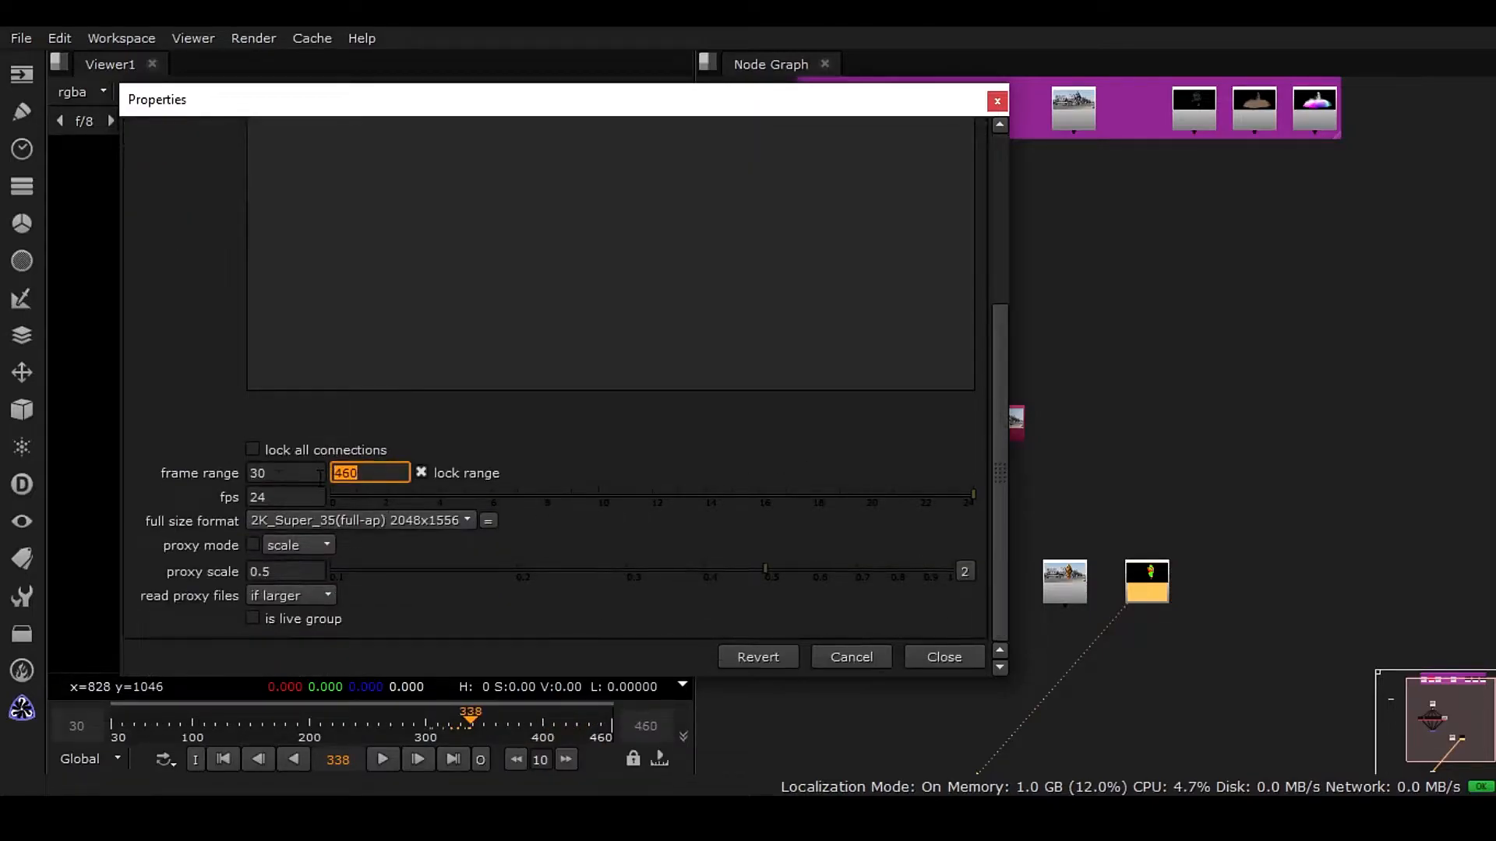
Close Project Settings and inspect the Read1 node's frame range in its properties.
left_click_drag(296, 474, 168, 474)
left_click(288, 470)
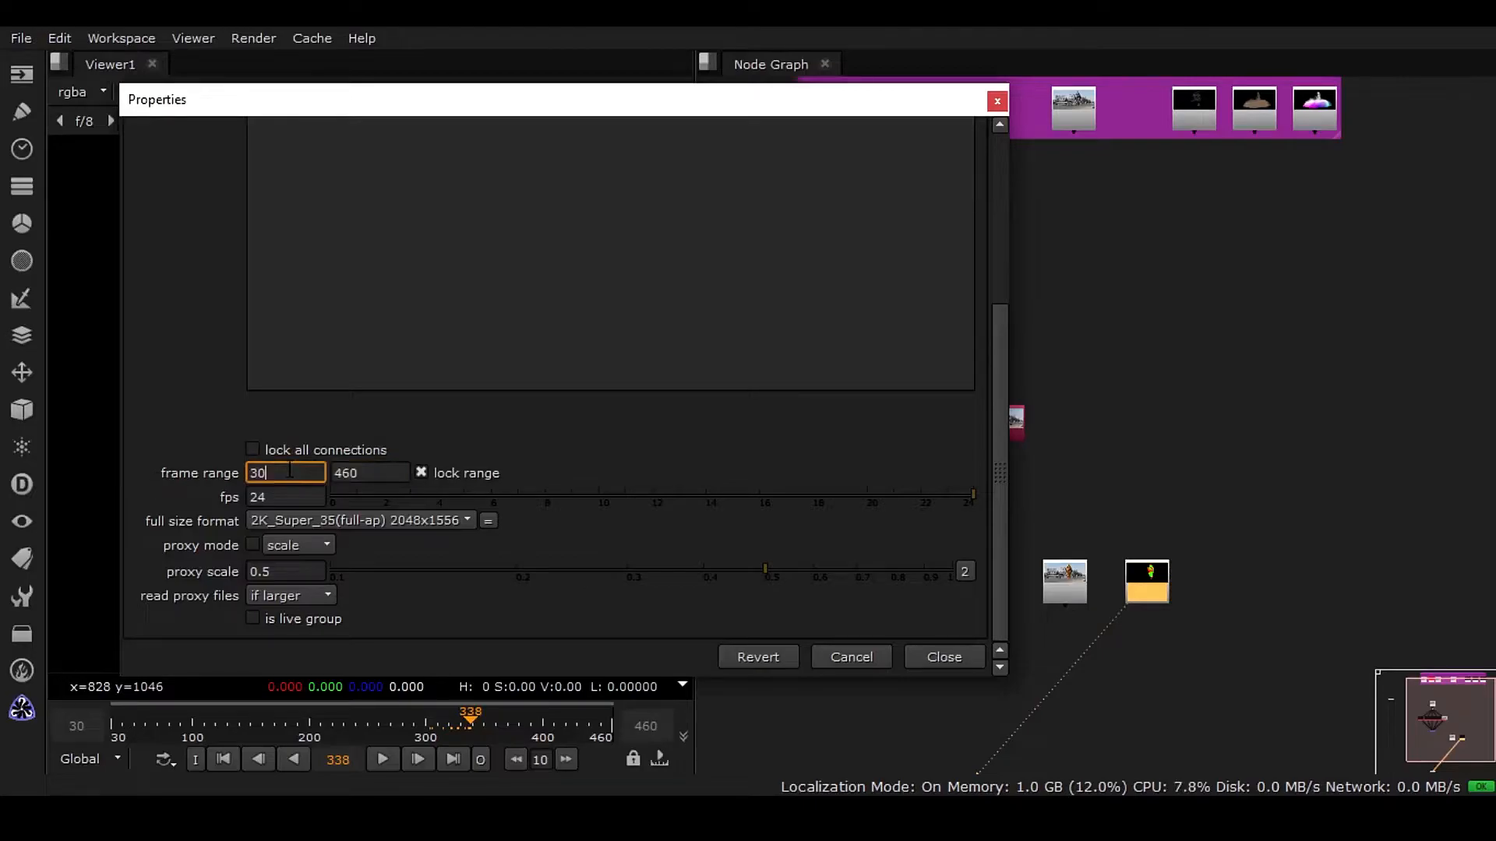
left_click(960, 653)
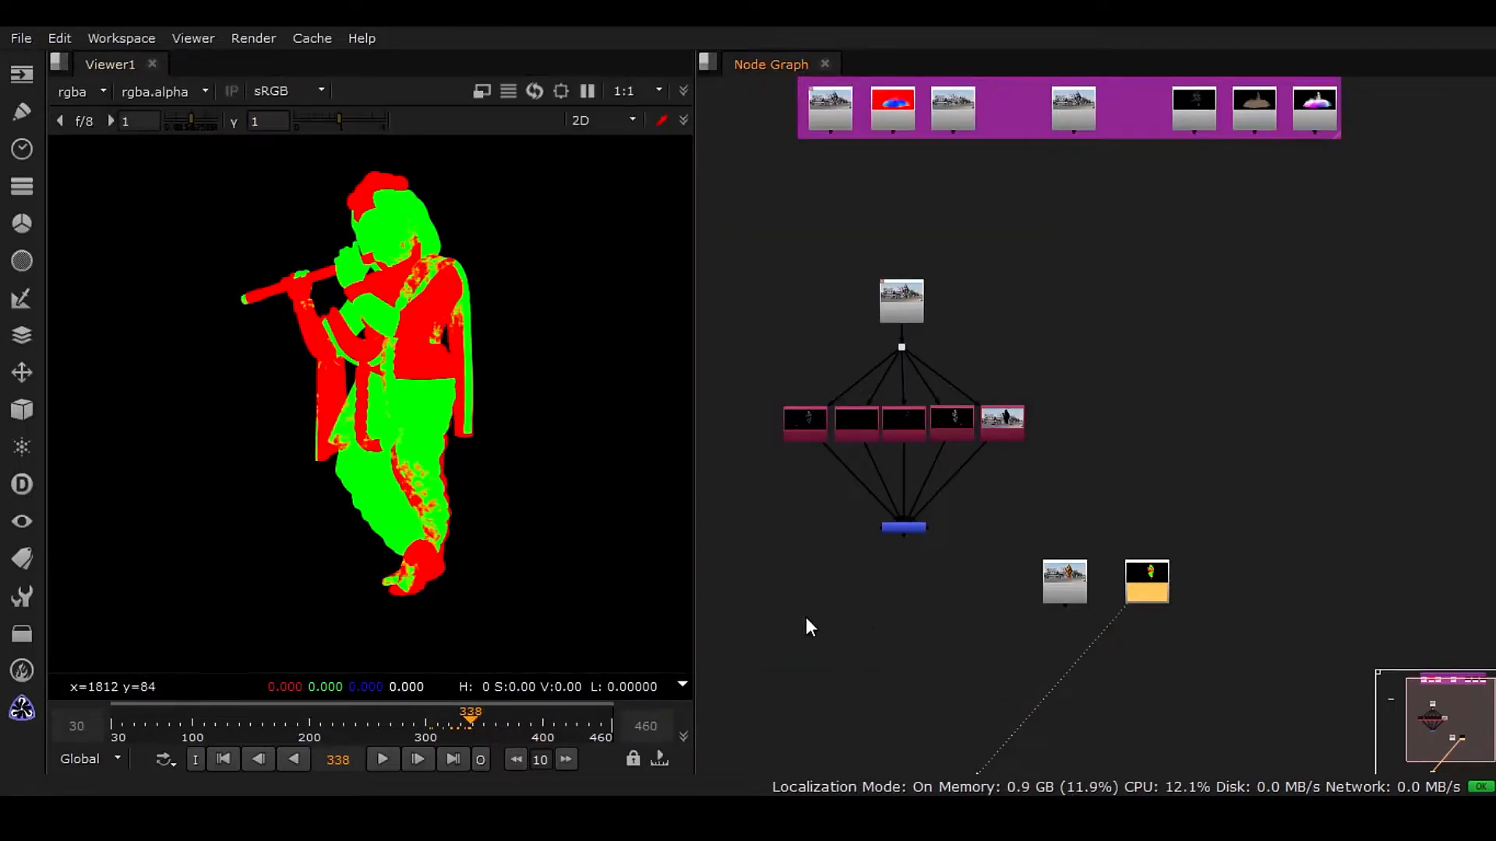
double_click(908, 301)
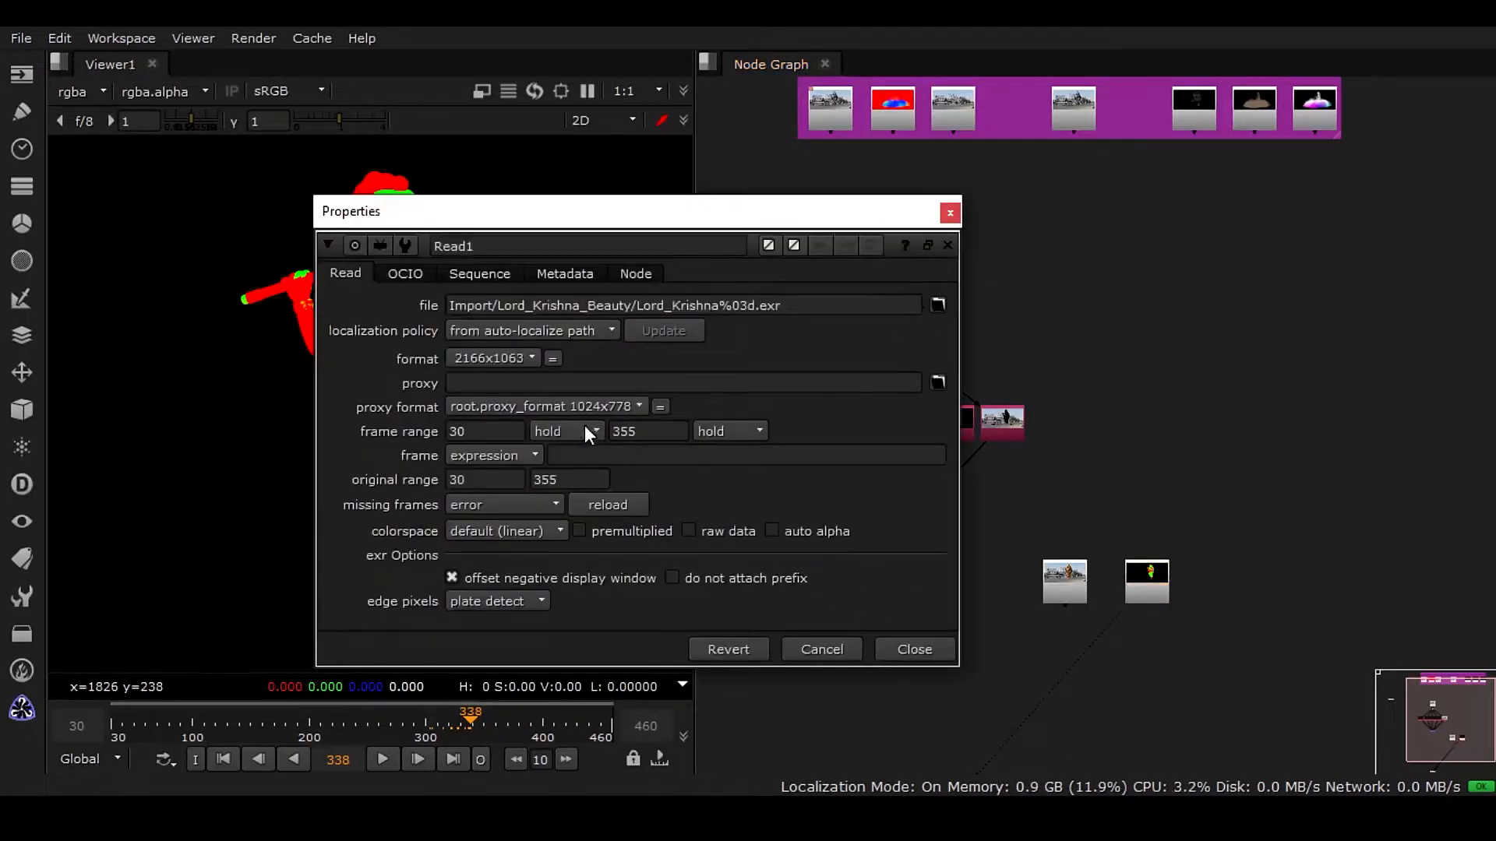
double_click(635, 430)
left_click(891, 650)
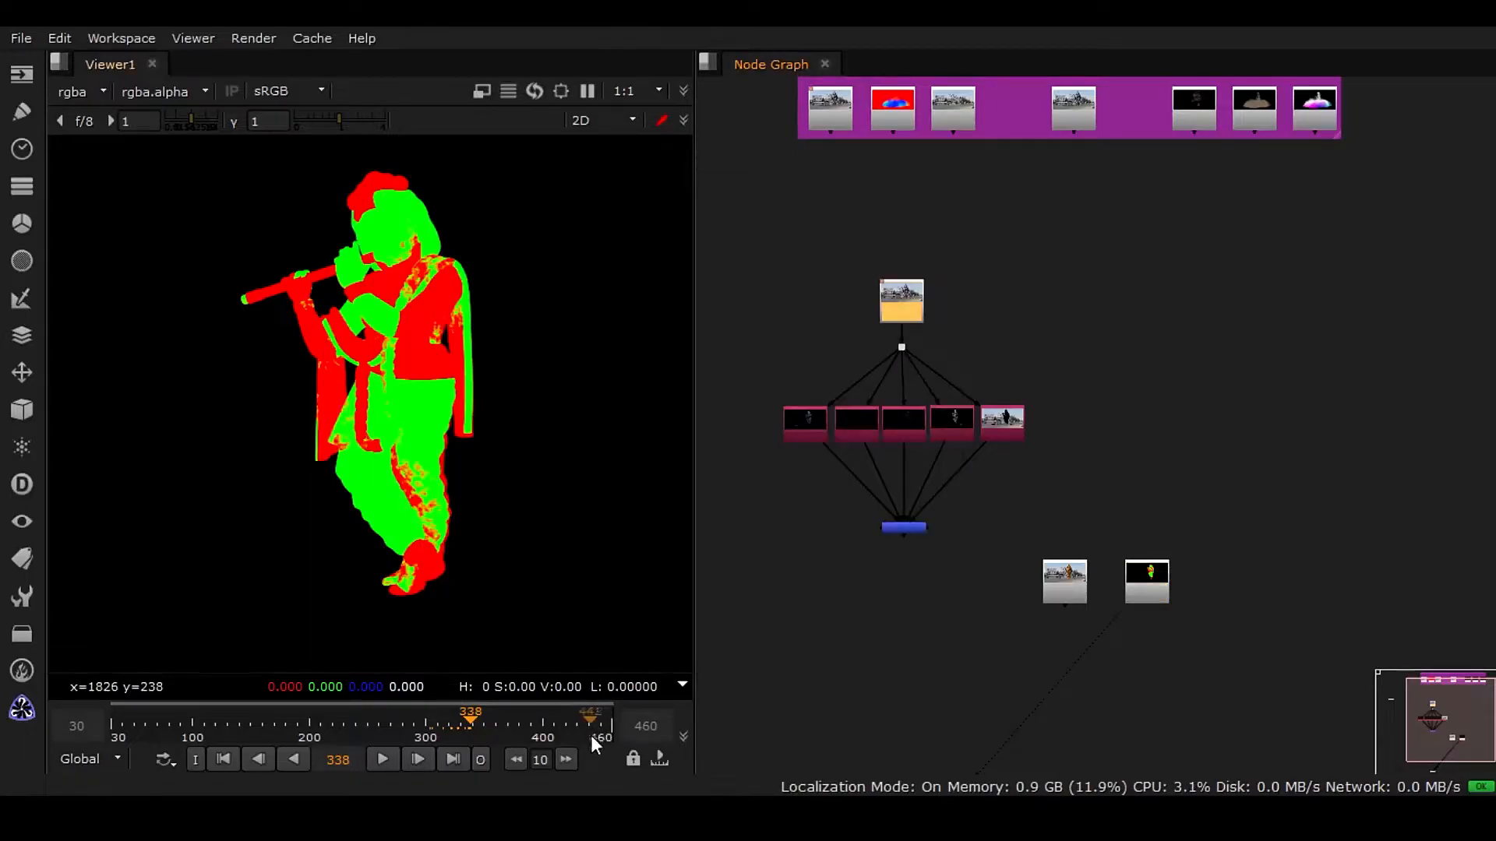
Recheck Read1's frame range, navigate the node graph and scrub the timeline to frame 348.
scroll(909, 321, "up", 3)
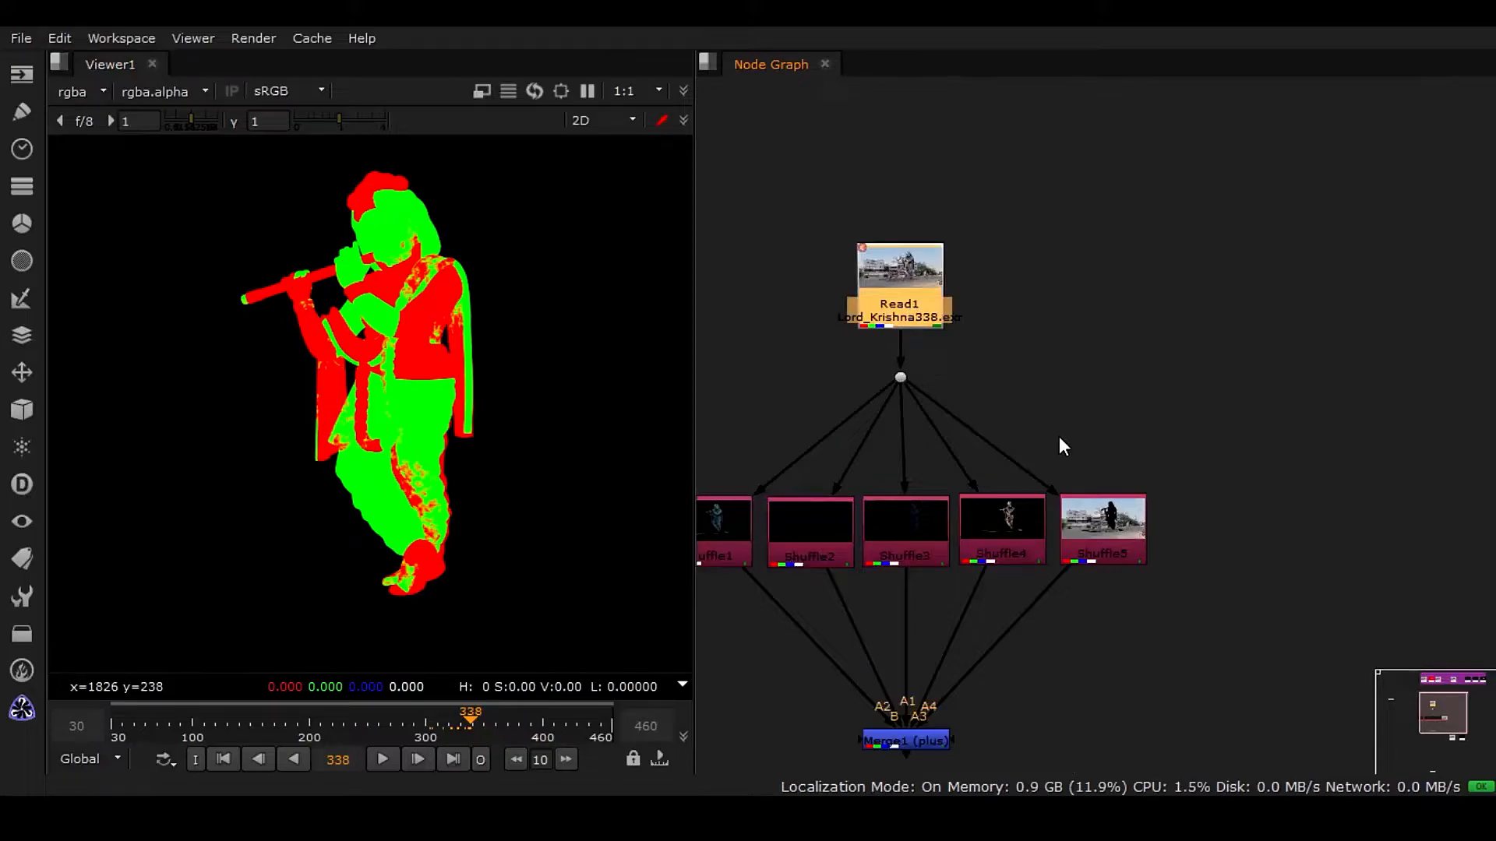
scroll(1060, 440, "down", 3)
middle_click_drag(1087, 414, 1070, 351)
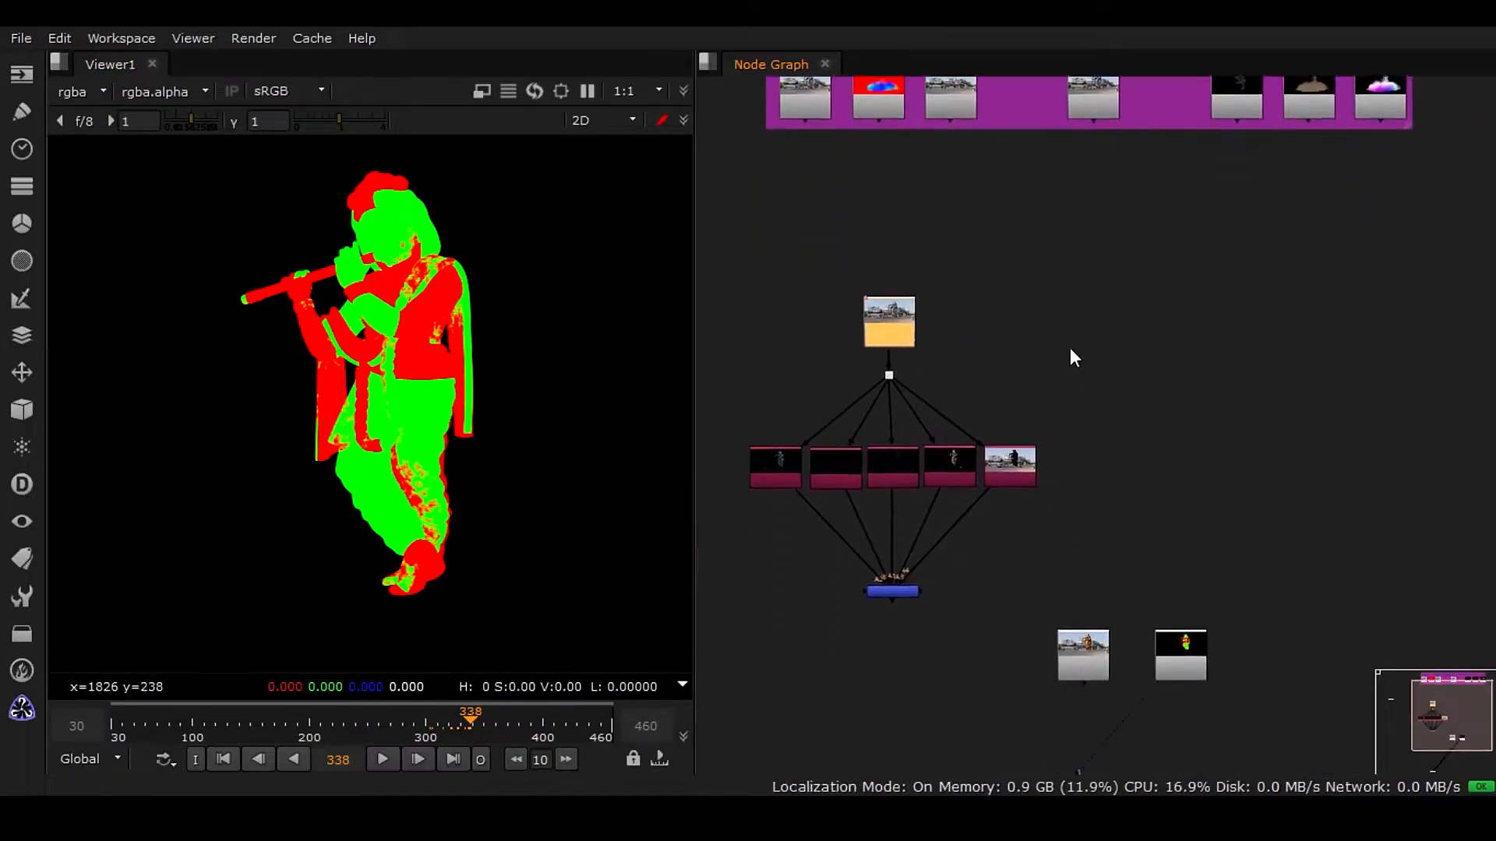
scroll(896, 323, "up", 2)
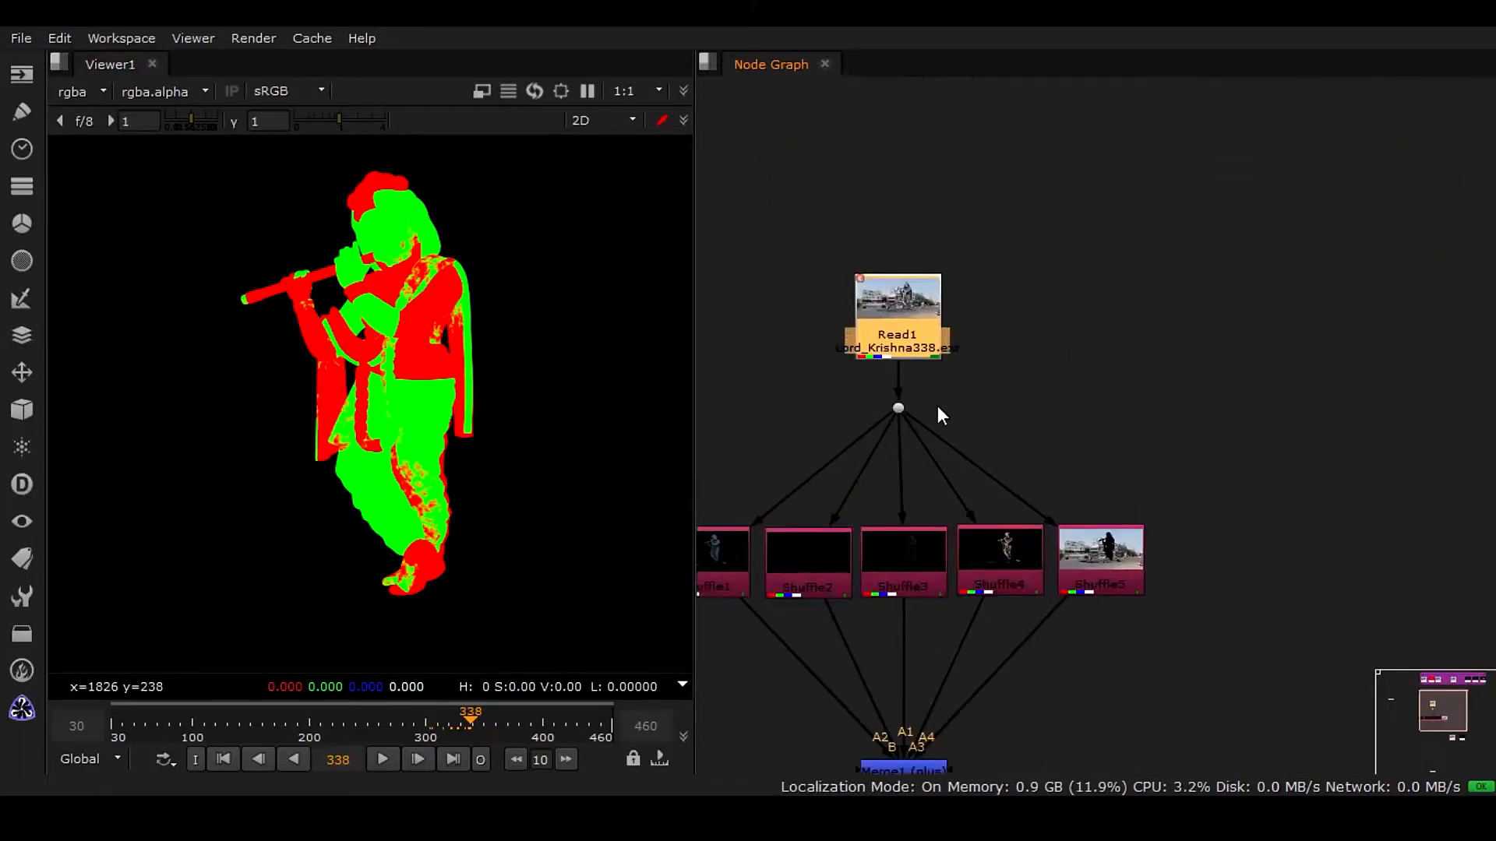
scroll(938, 414, "up", 2)
double_click(924, 217)
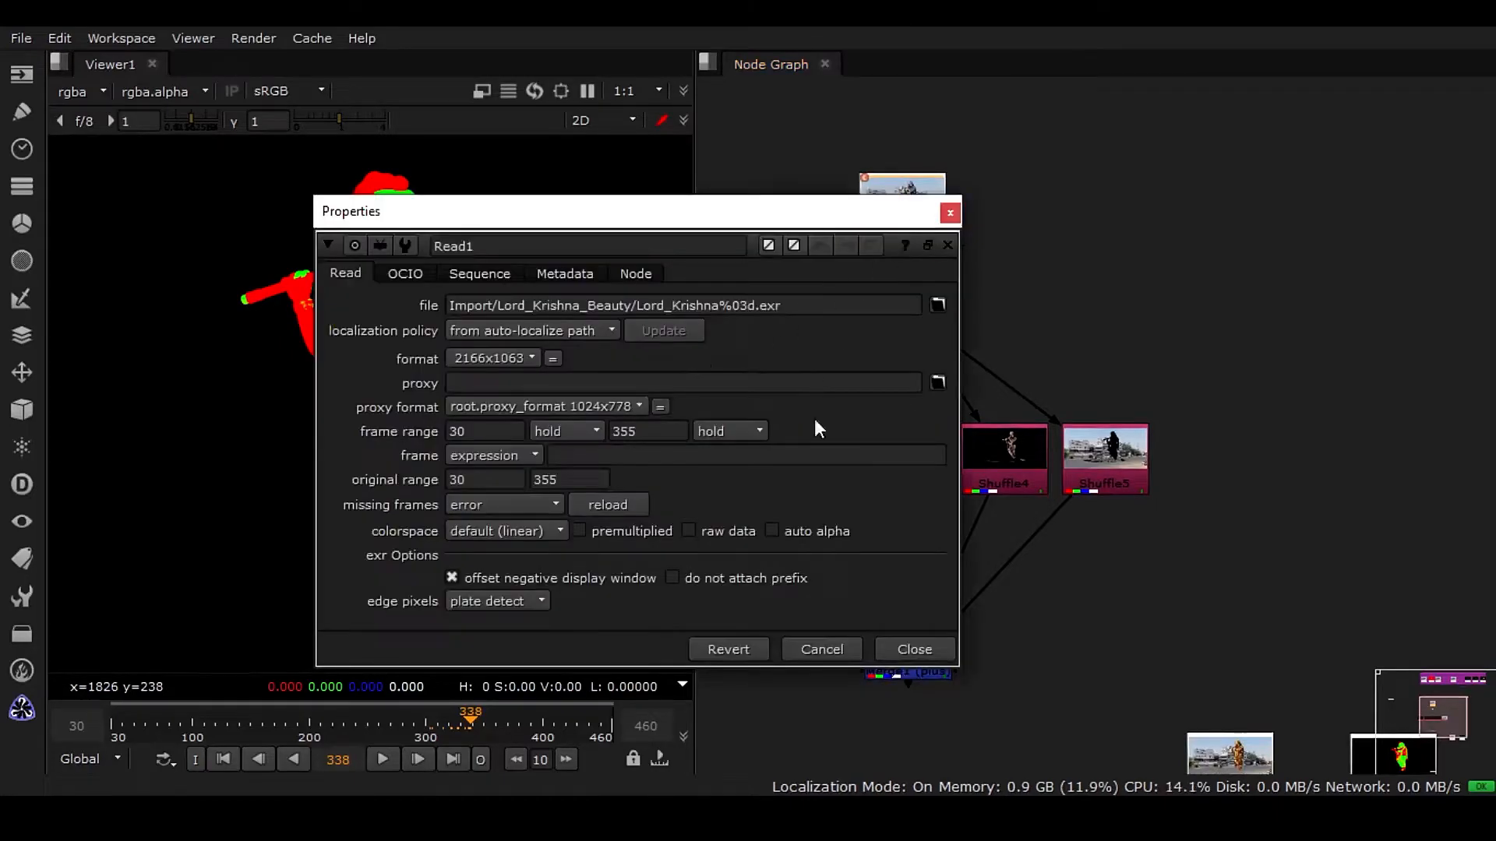
left_click(910, 649)
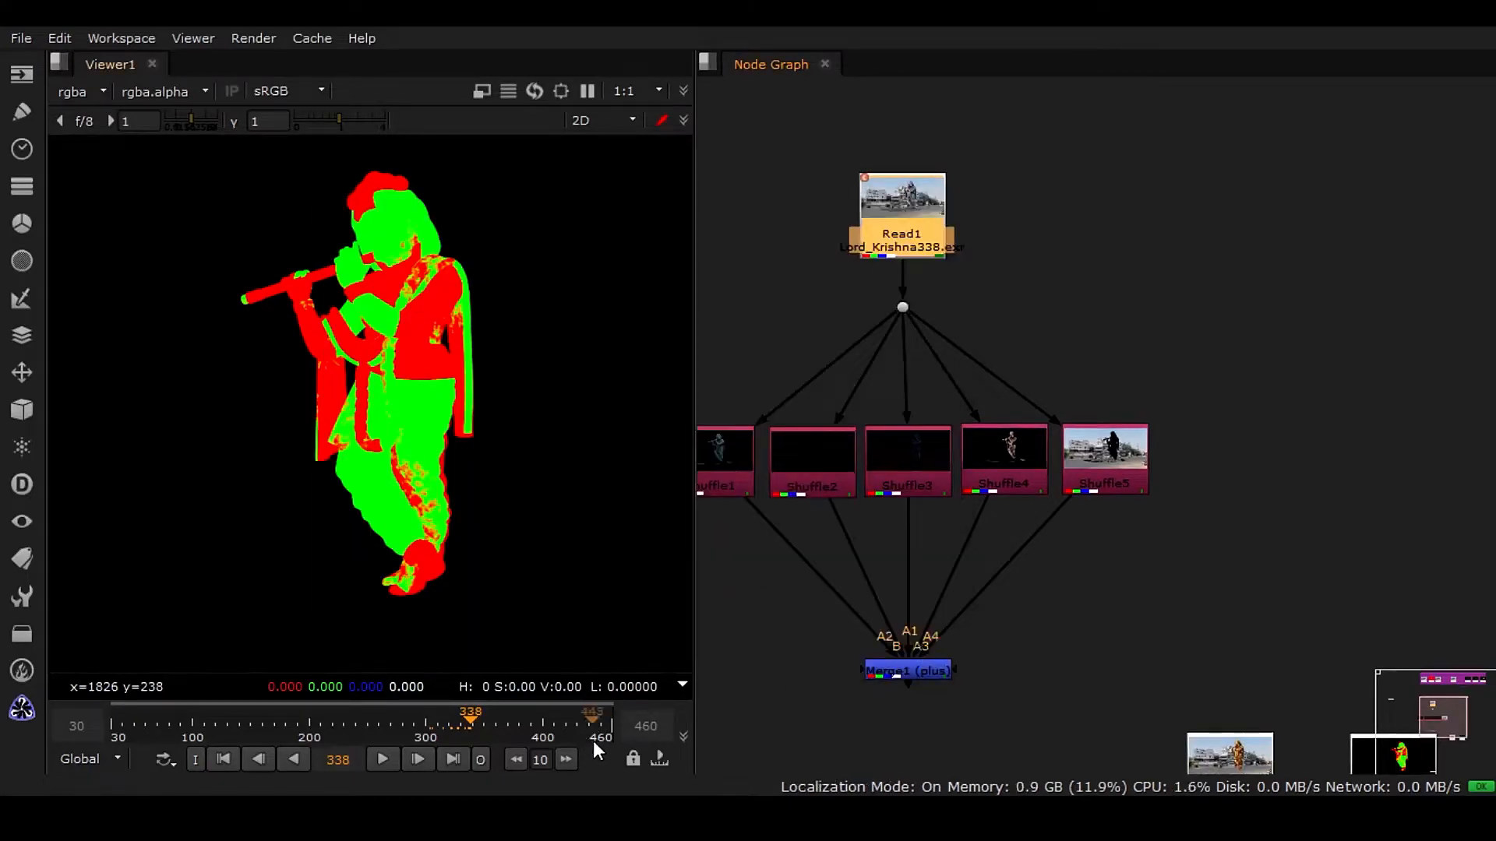
scroll(1022, 449, "down", 3)
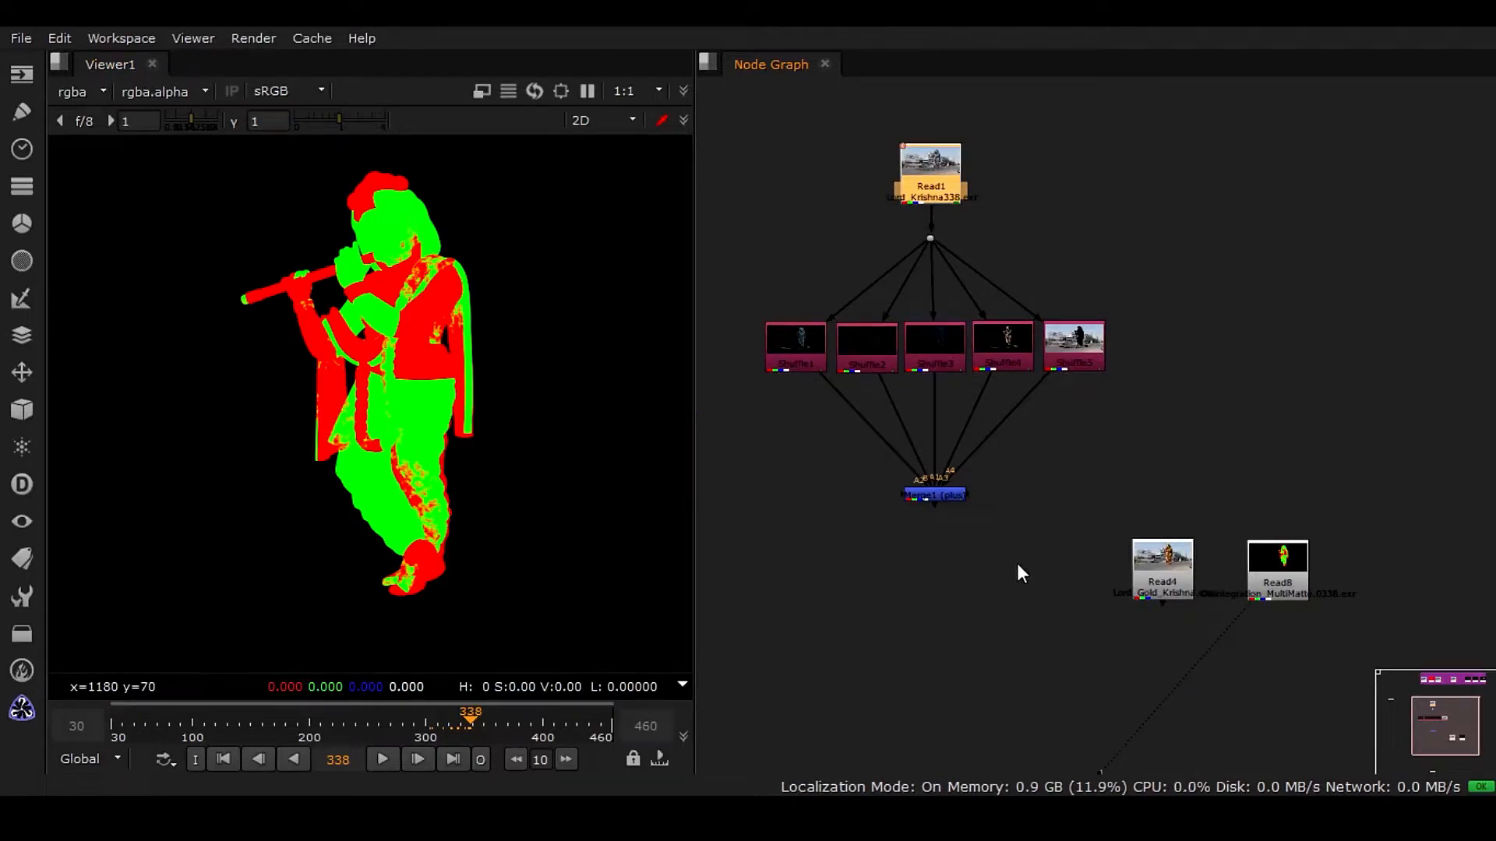
middle_click_drag(1016, 563, 989, 545)
middle_click_drag(1122, 667, 1049, 521)
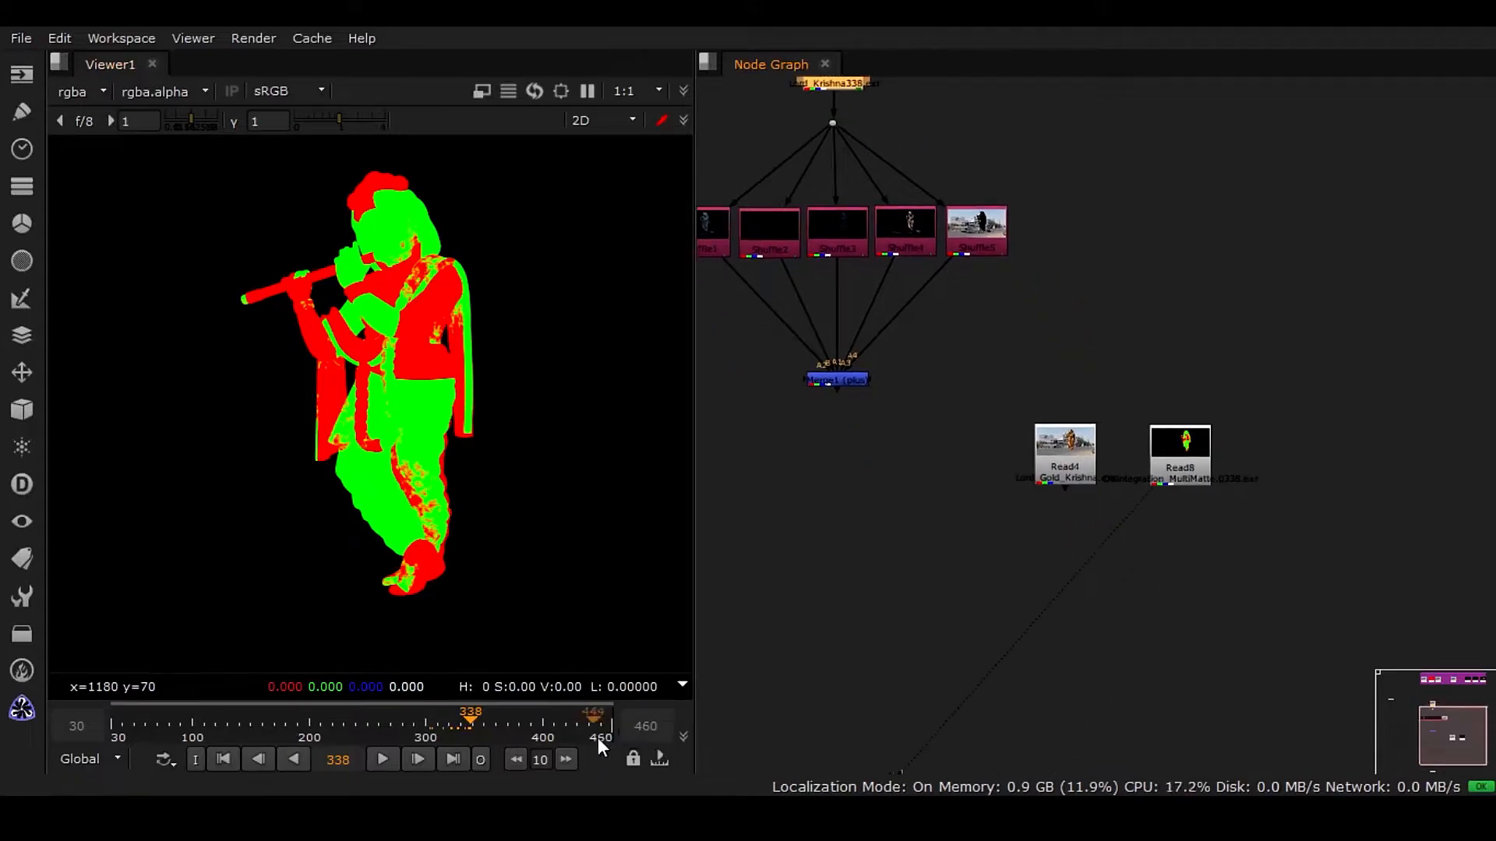
mouse_move(474, 728)
left_mouse_down()
mouse_move(503, 728)
mouse_move(482, 734)
left_mouse_up()
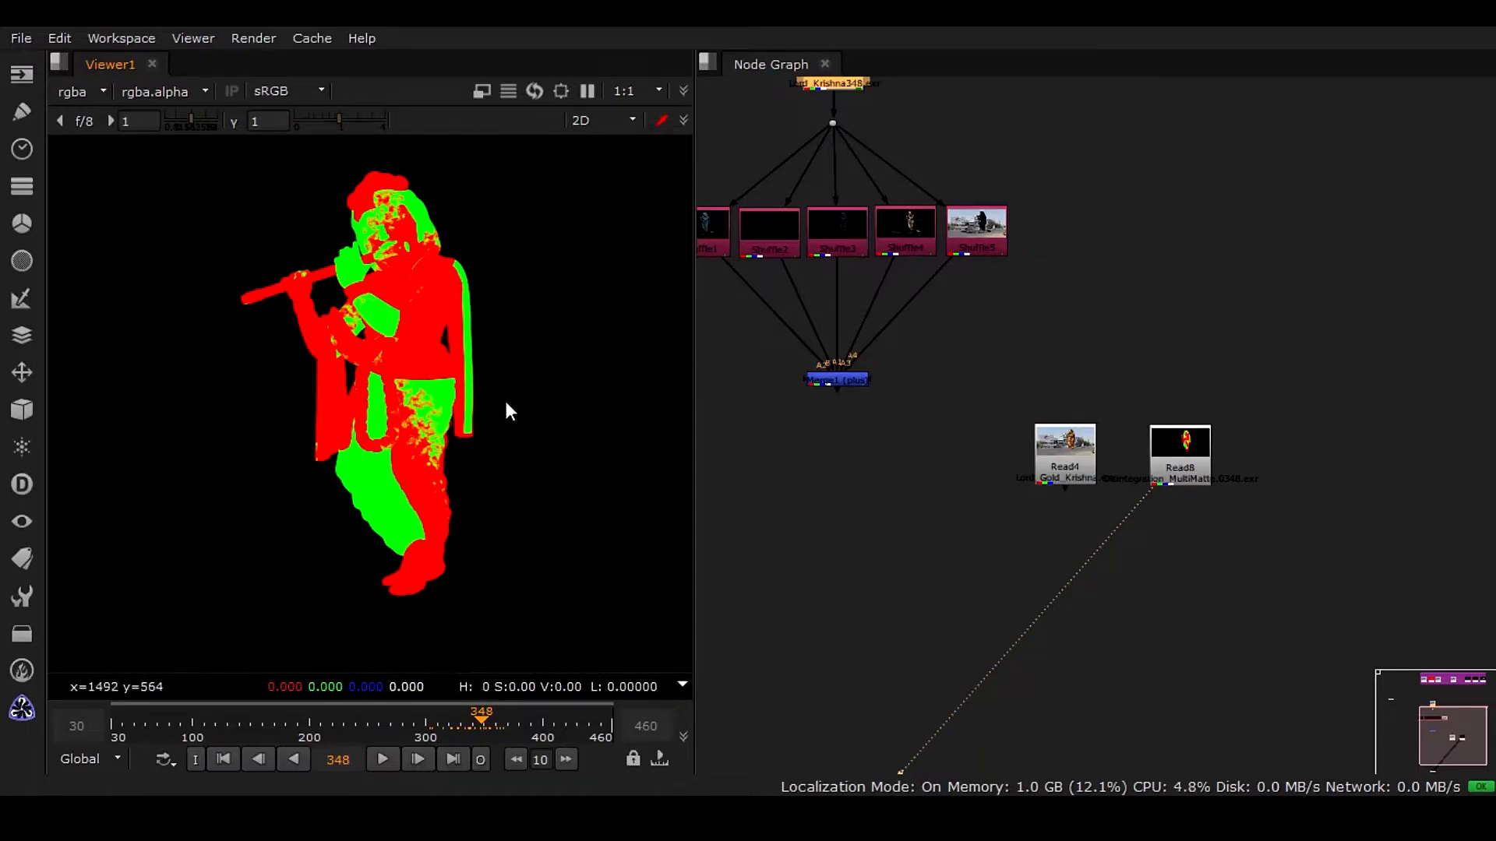
Add a Shuffle node below the Read8 Disintegration_MultiMatte node.
scroll(1217, 494, "up", 3)
left_click(1191, 443)
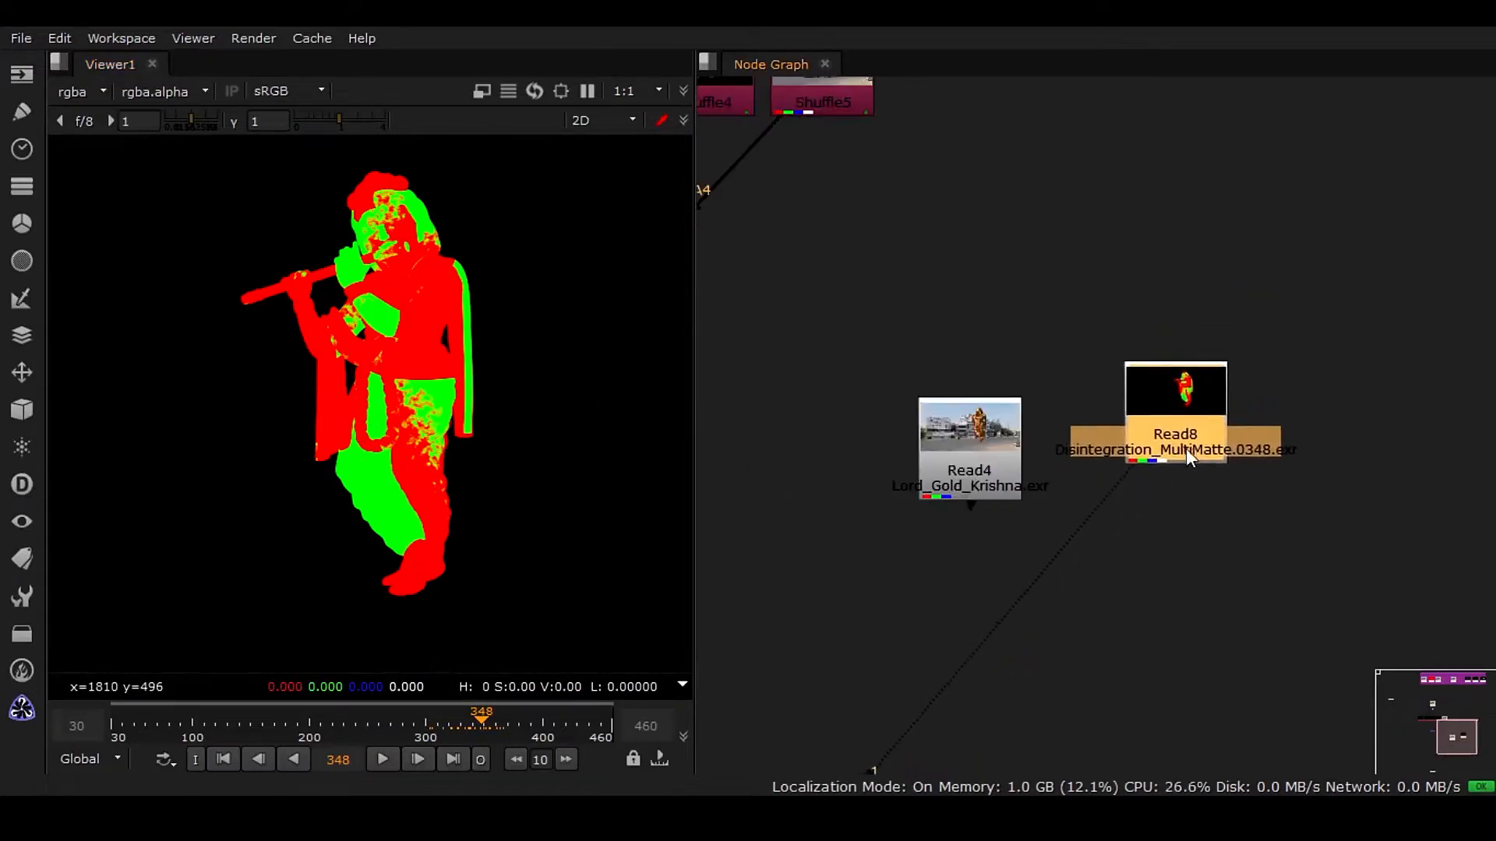
left_click_drag(1168, 479, 1143, 494)
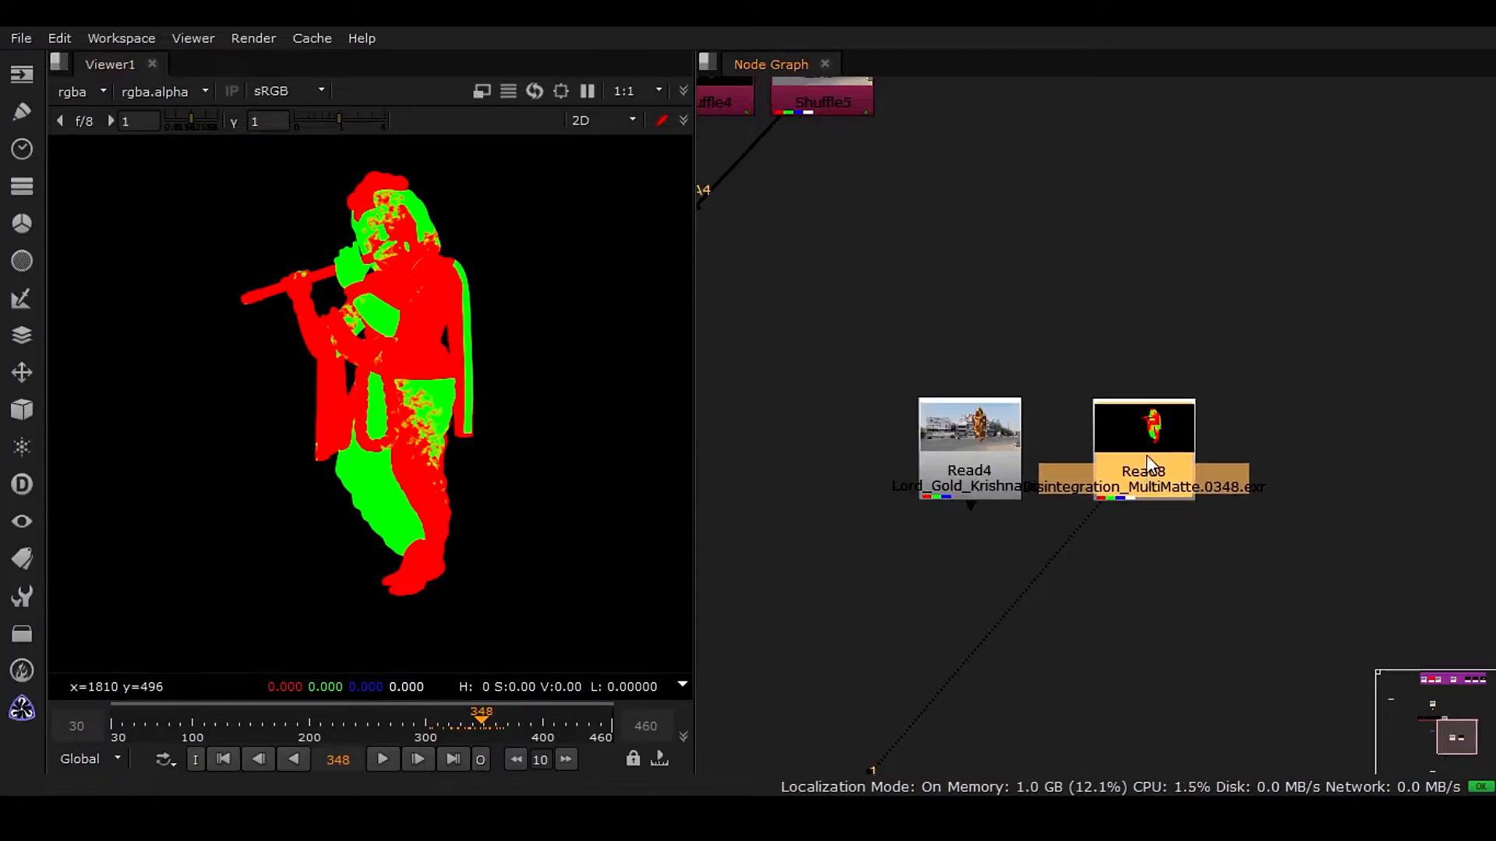
key("Tab")
type("shuffle")
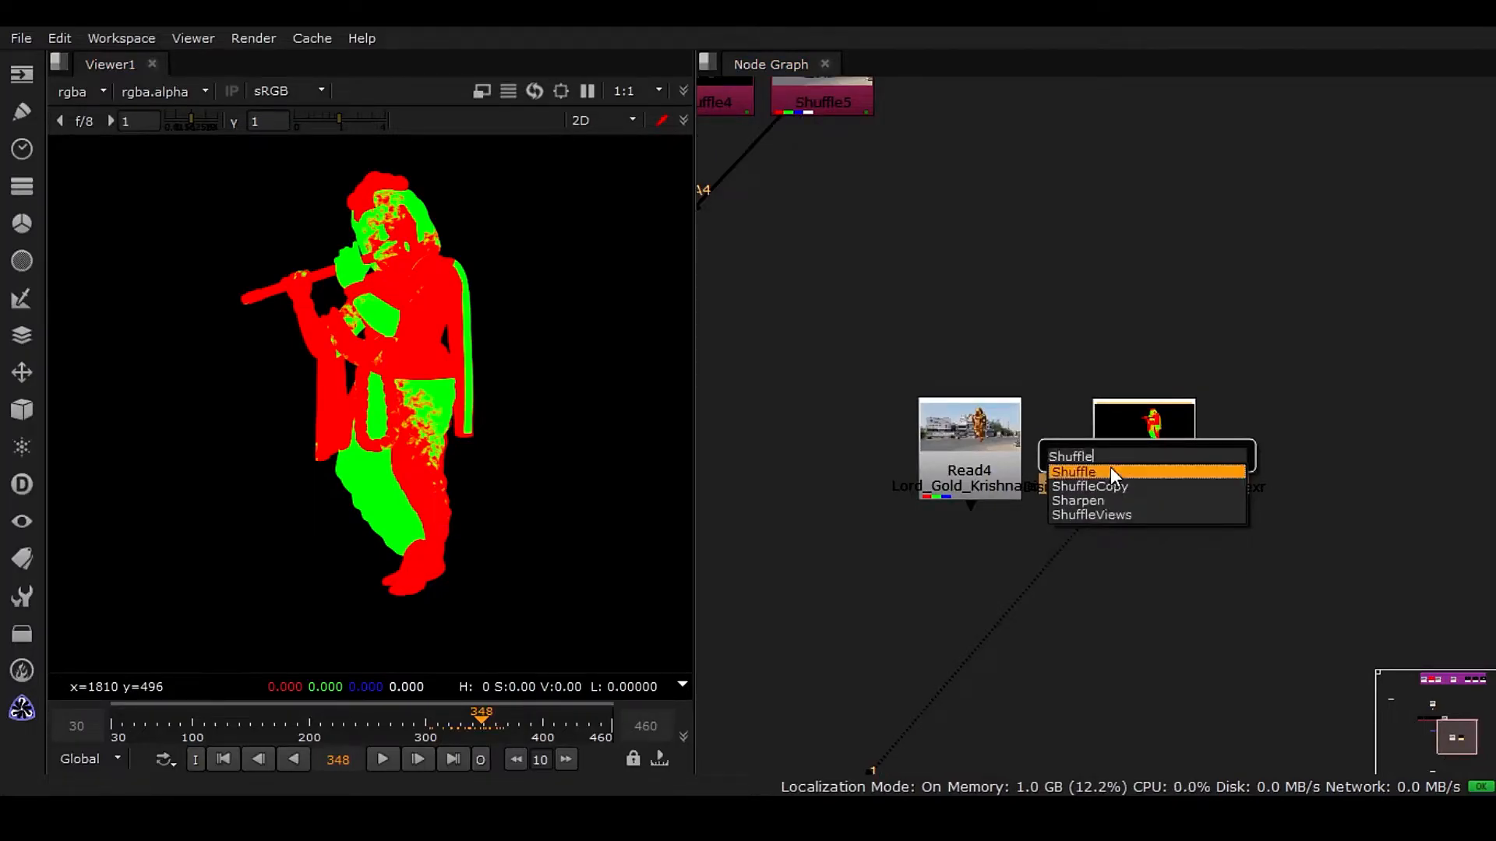
left_click(1110, 470)
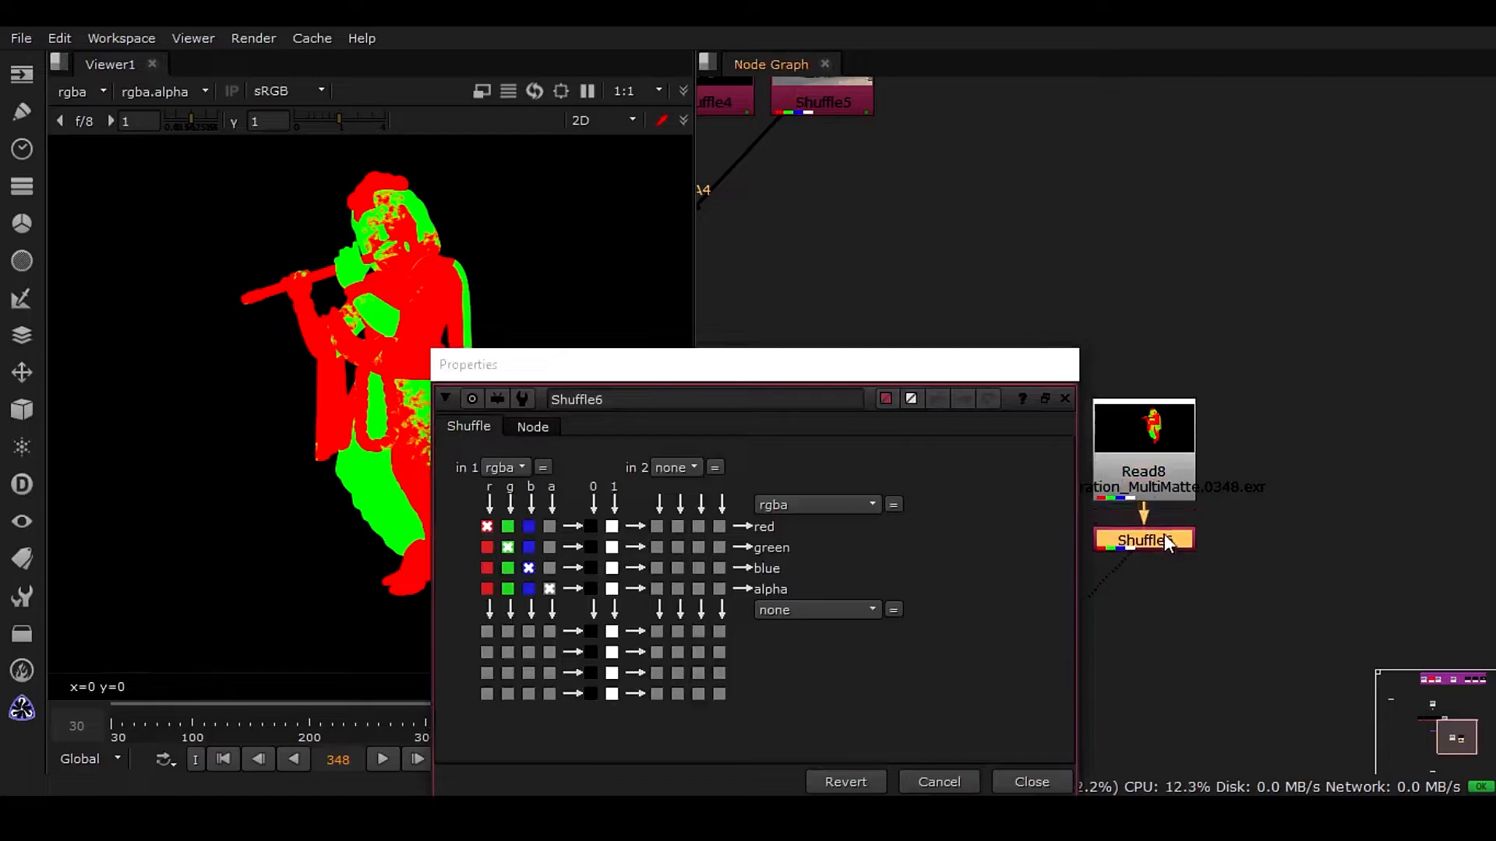
left_click(1068, 366)
Open Shuffle6's properties and turn on its postage-stamp thumbnail.
left_click(22, 186)
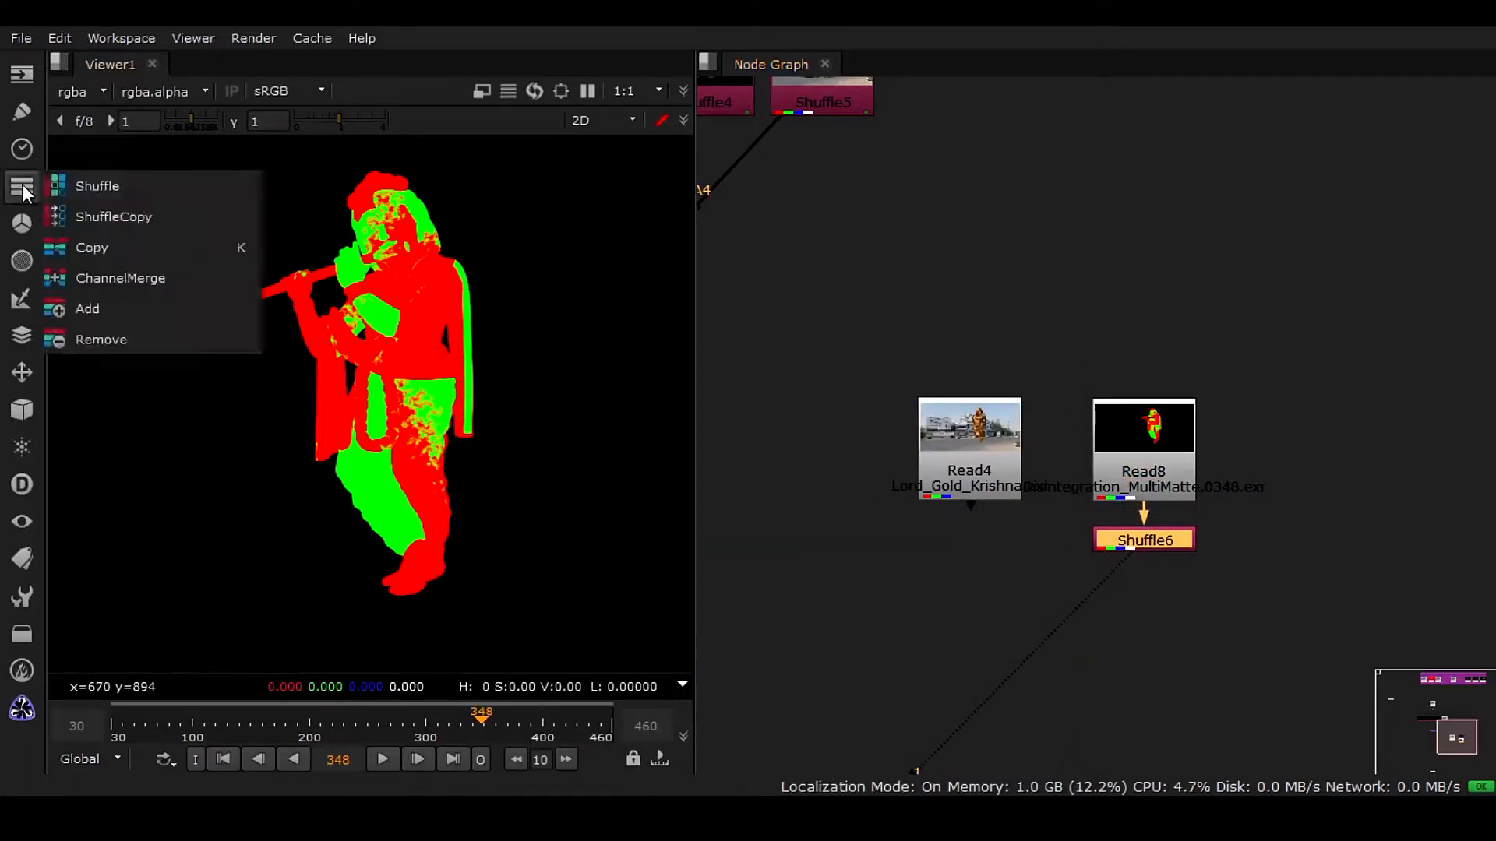
left_click(1203, 586)
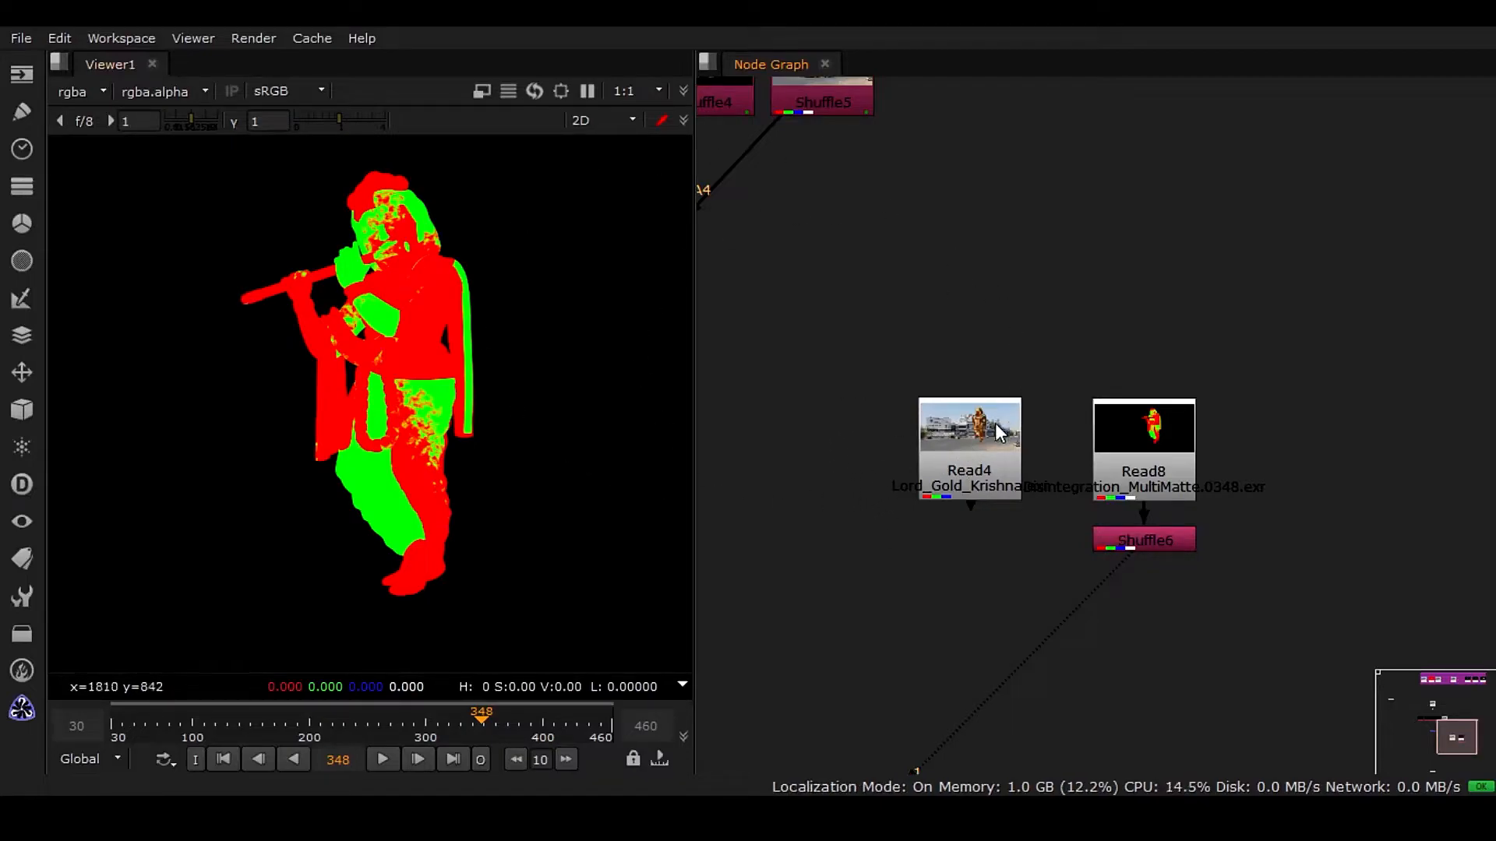
double_click(1176, 541)
left_click_drag(919, 371, 904, 197)
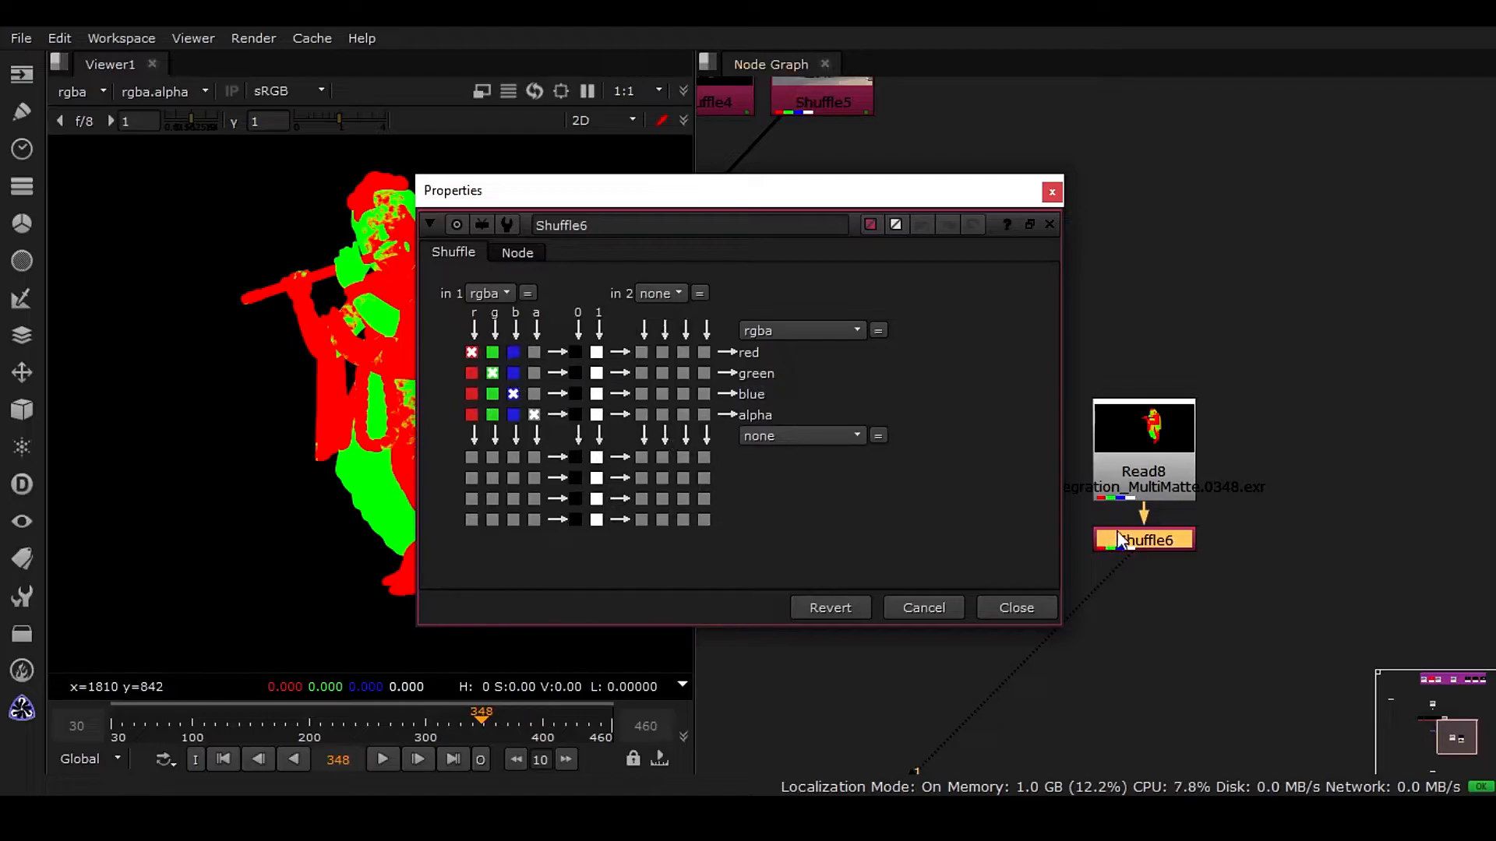
left_click_drag(1166, 544, 1167, 555)
key("alt+p")
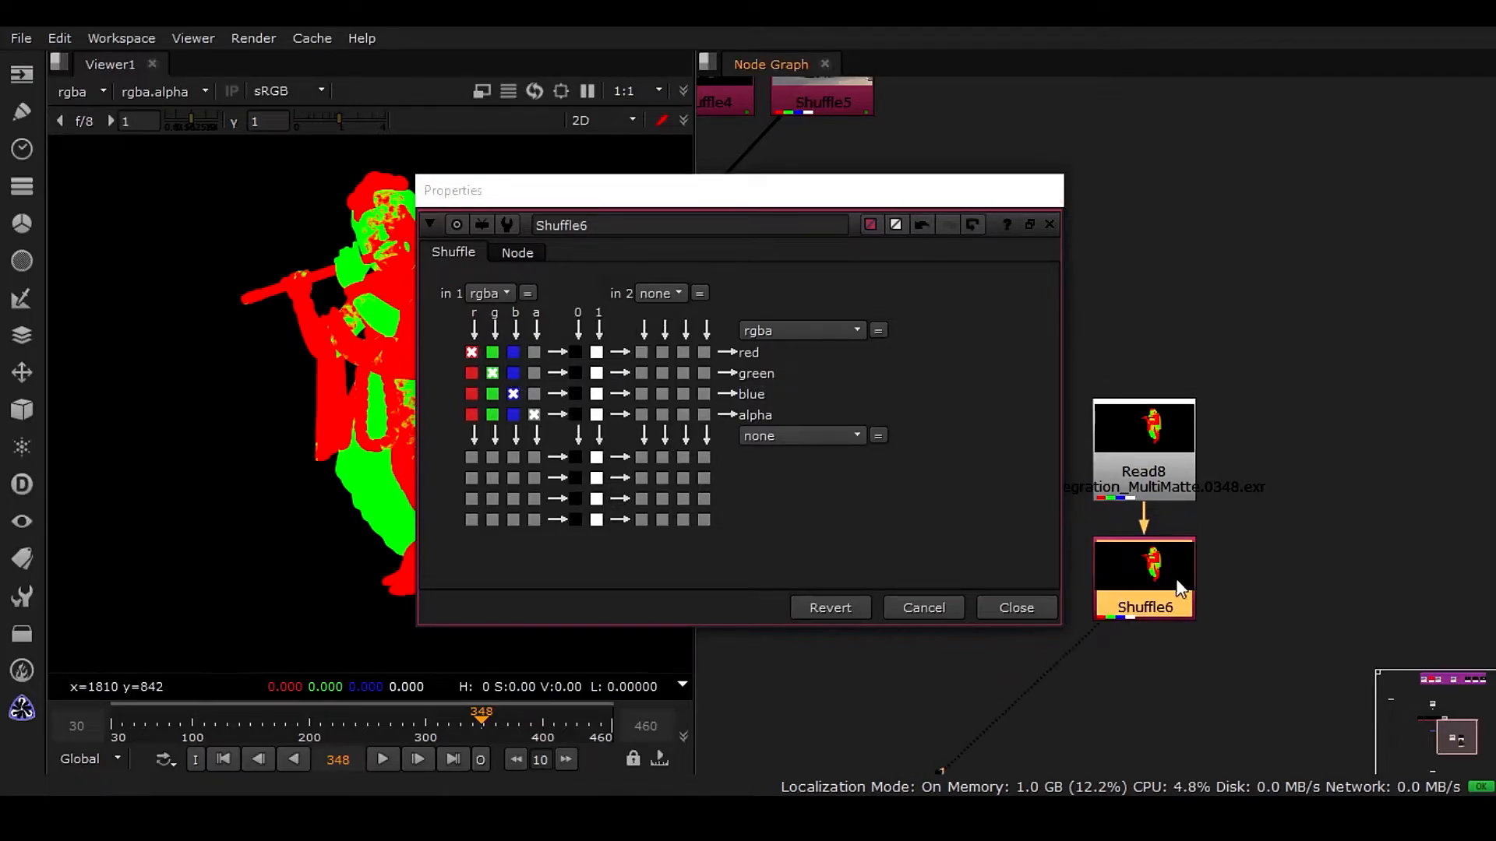
Route Shuffle6's red input channel into the red, green, blue and alpha outputs.
middle_click_drag(1204, 652, 1267, 557)
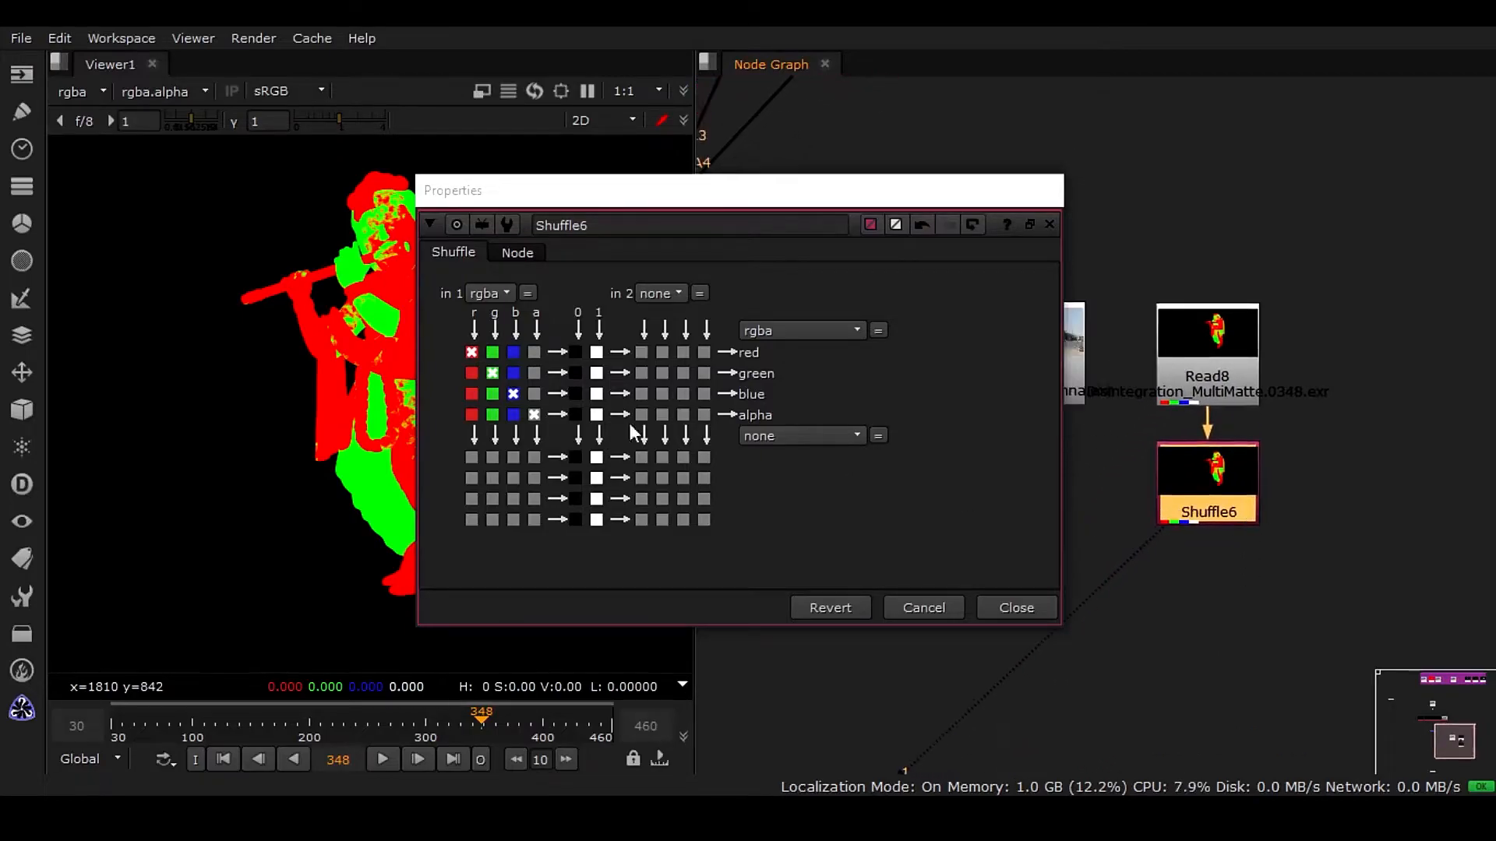
left_click(496, 292)
left_click(441, 385)
left_click(471, 414)
left_click(472, 393)
left_click(472, 374)
left_click_drag(803, 207, 1065, 180)
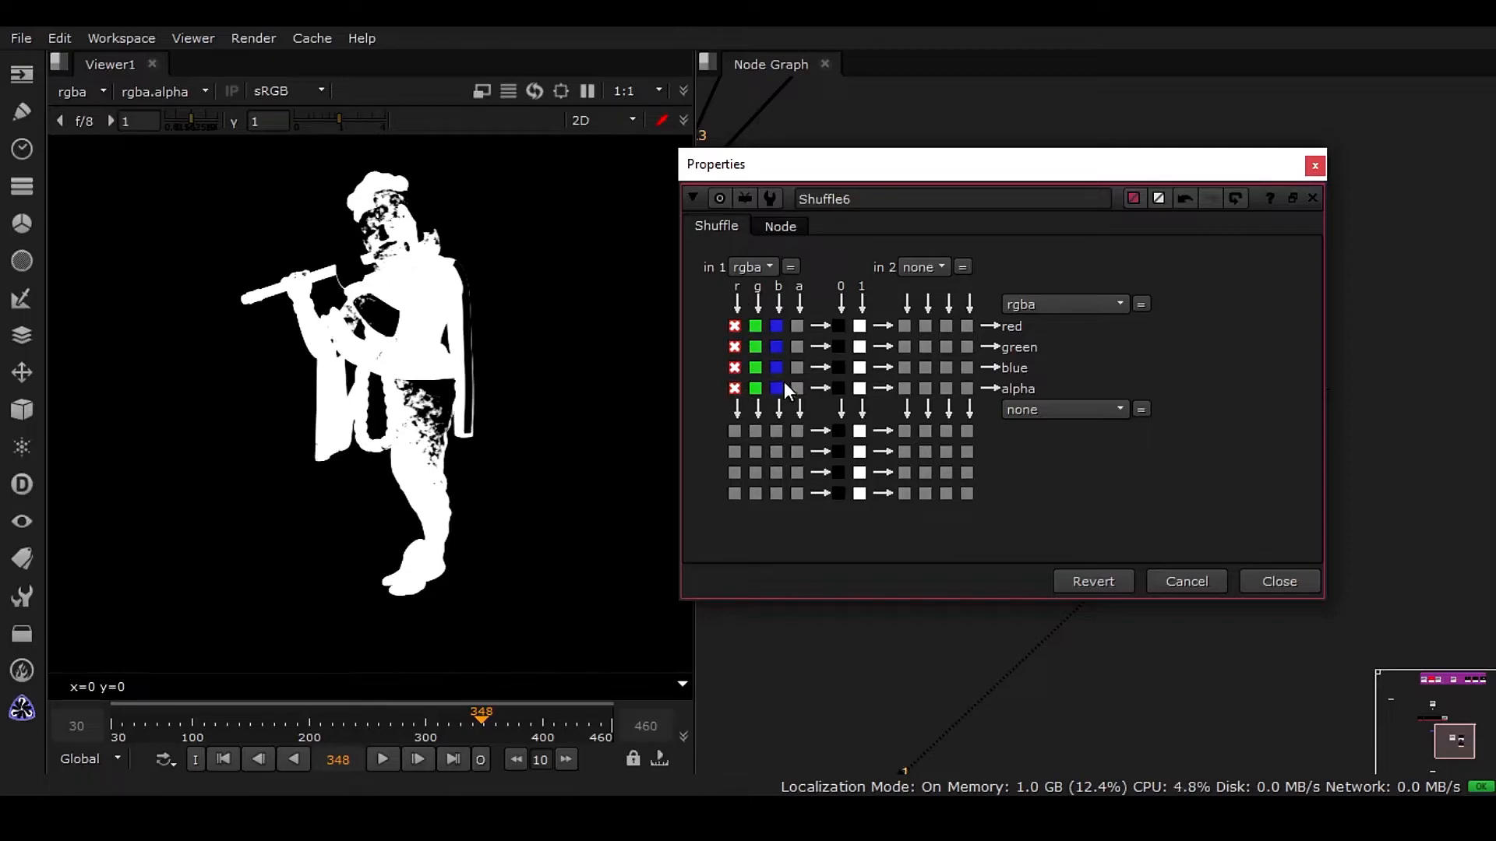
left_click_drag(1137, 170, 952, 181)
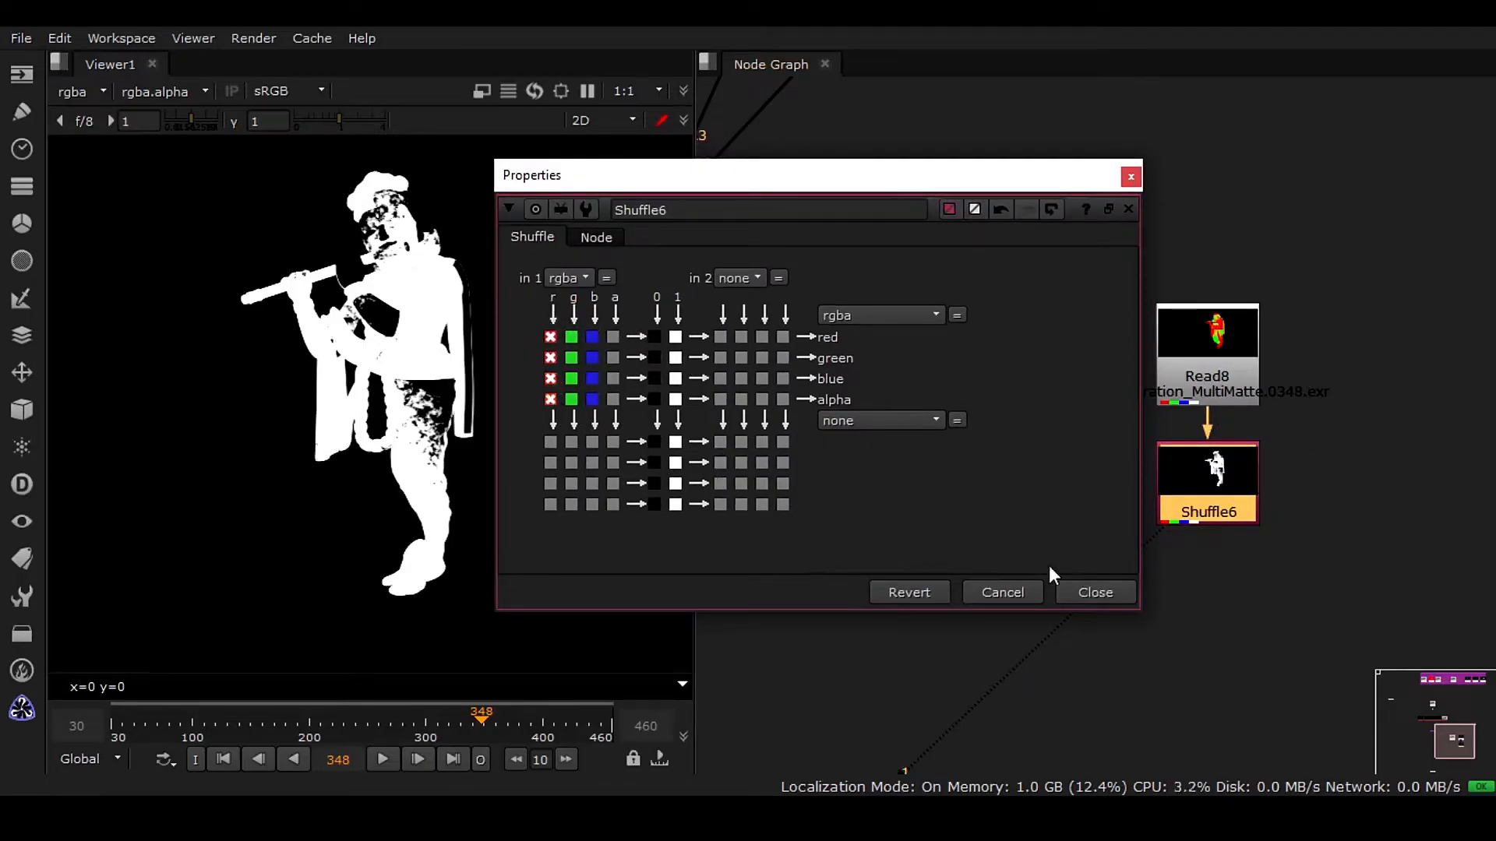
left_click(1096, 601)
Widen the viewer panel beside the node graph.
middle_click_drag(1227, 507, 1162, 550)
scroll(1172, 479, "up", 2)
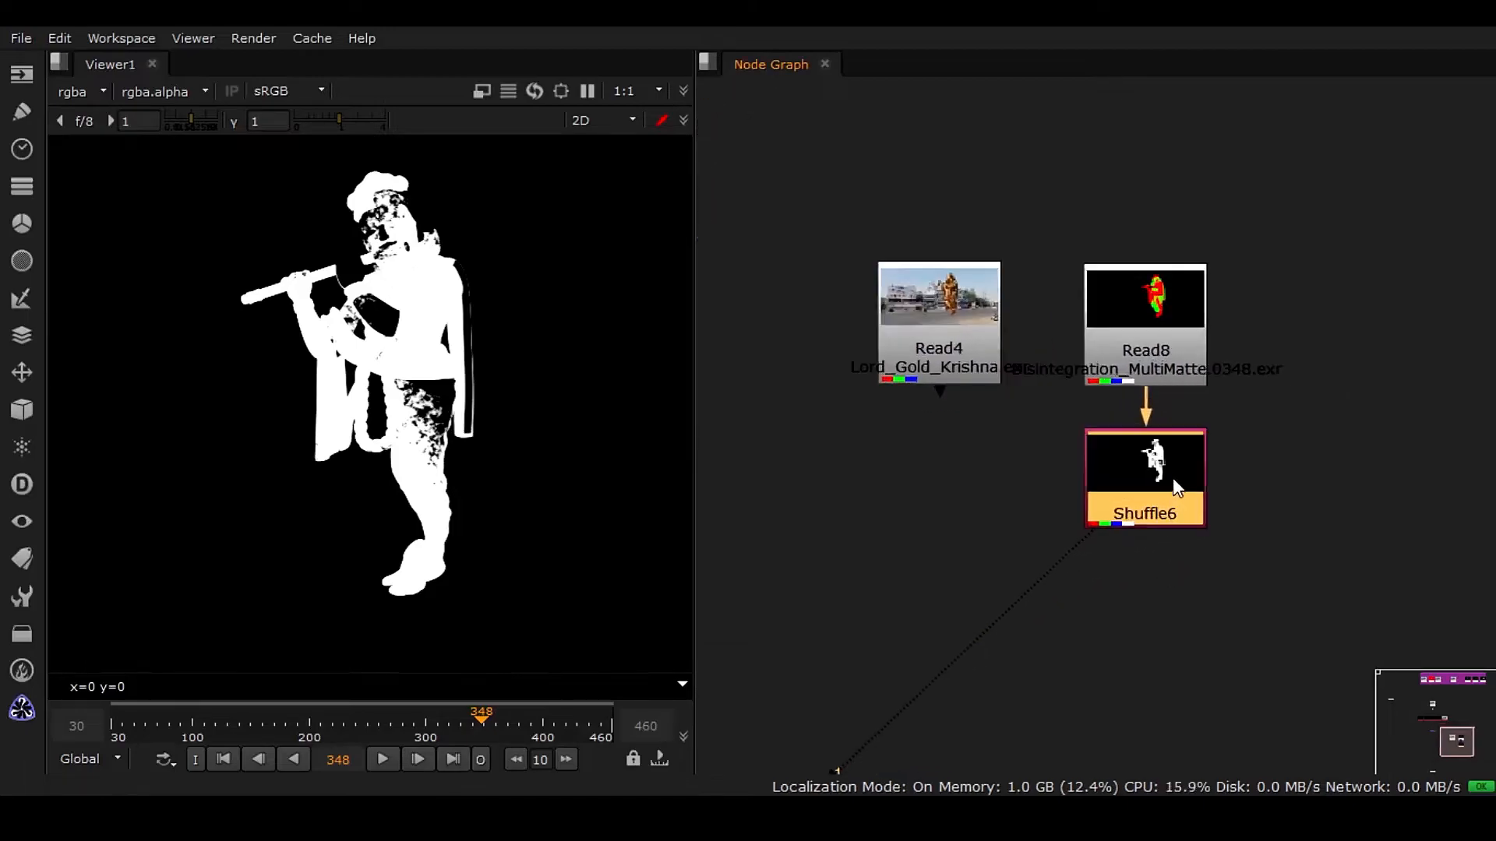
left_click_drag(696, 371, 995, 420)
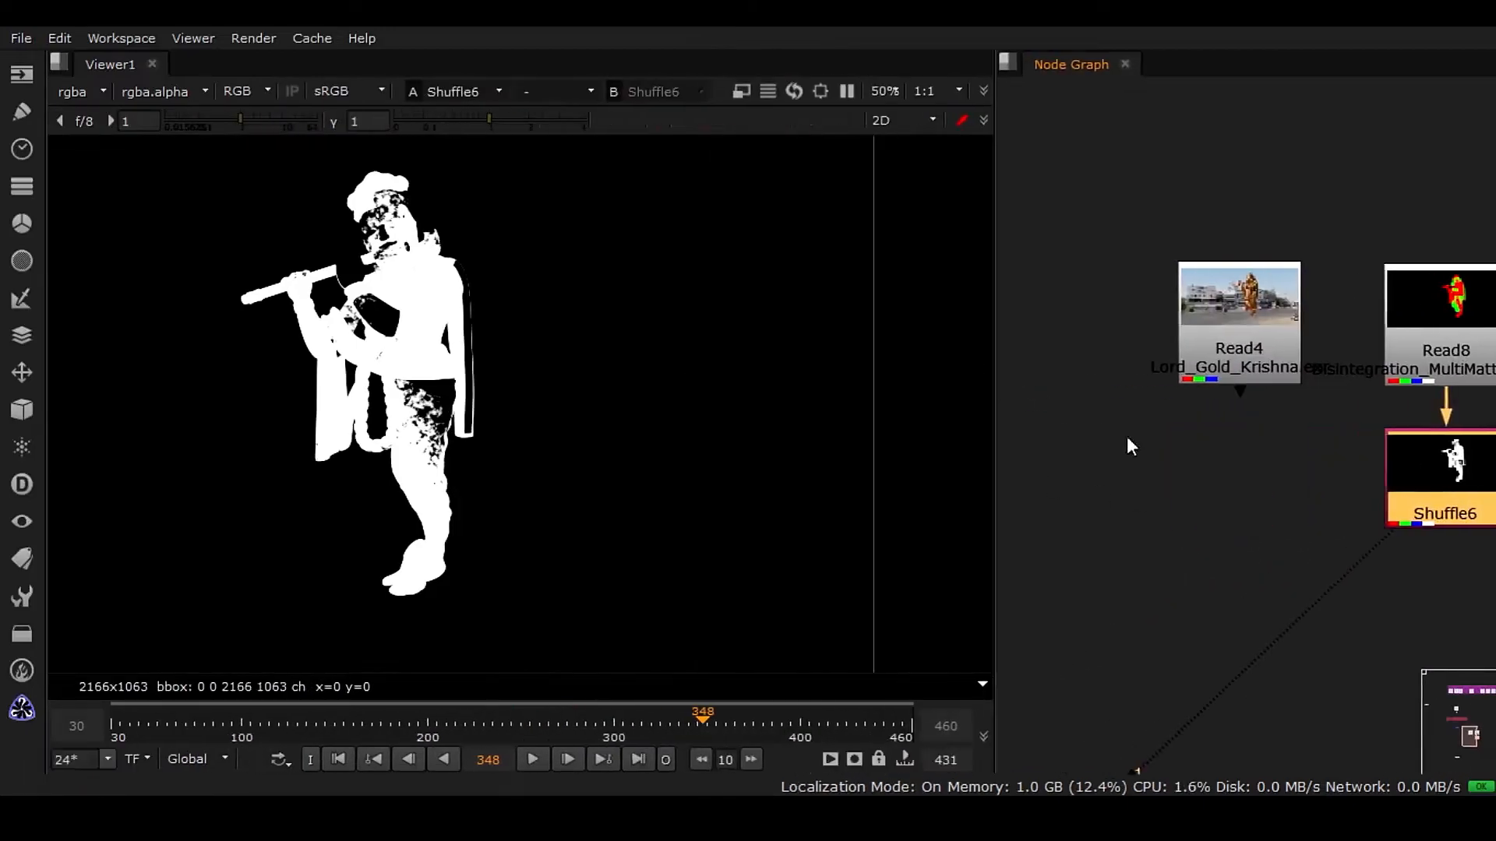
middle_click_drag(1433, 540, 1167, 532)
scroll(1256, 518, "up", 1)
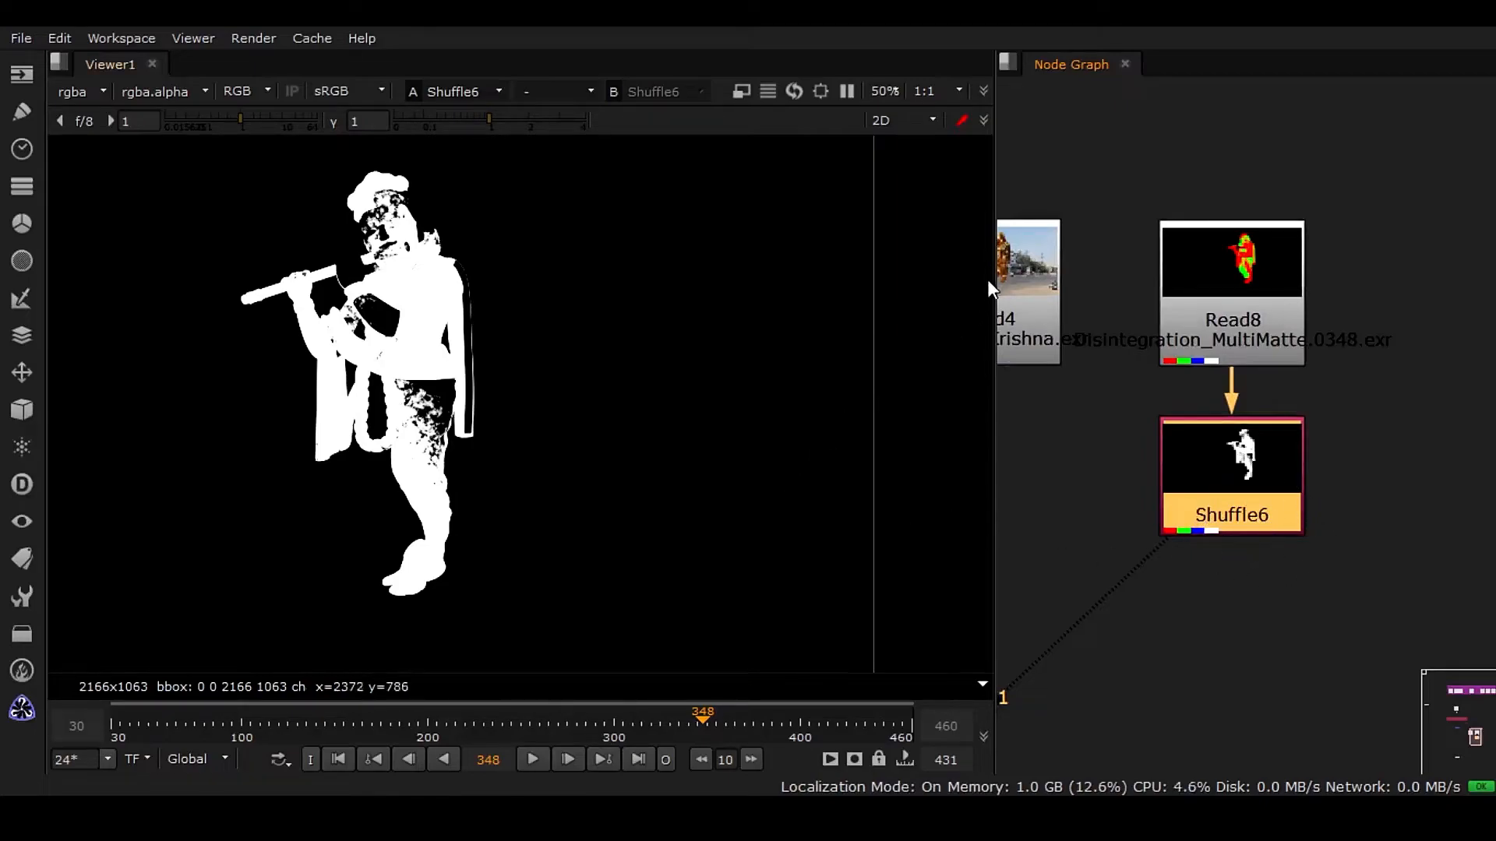
left_click_drag(994, 281, 1089, 284)
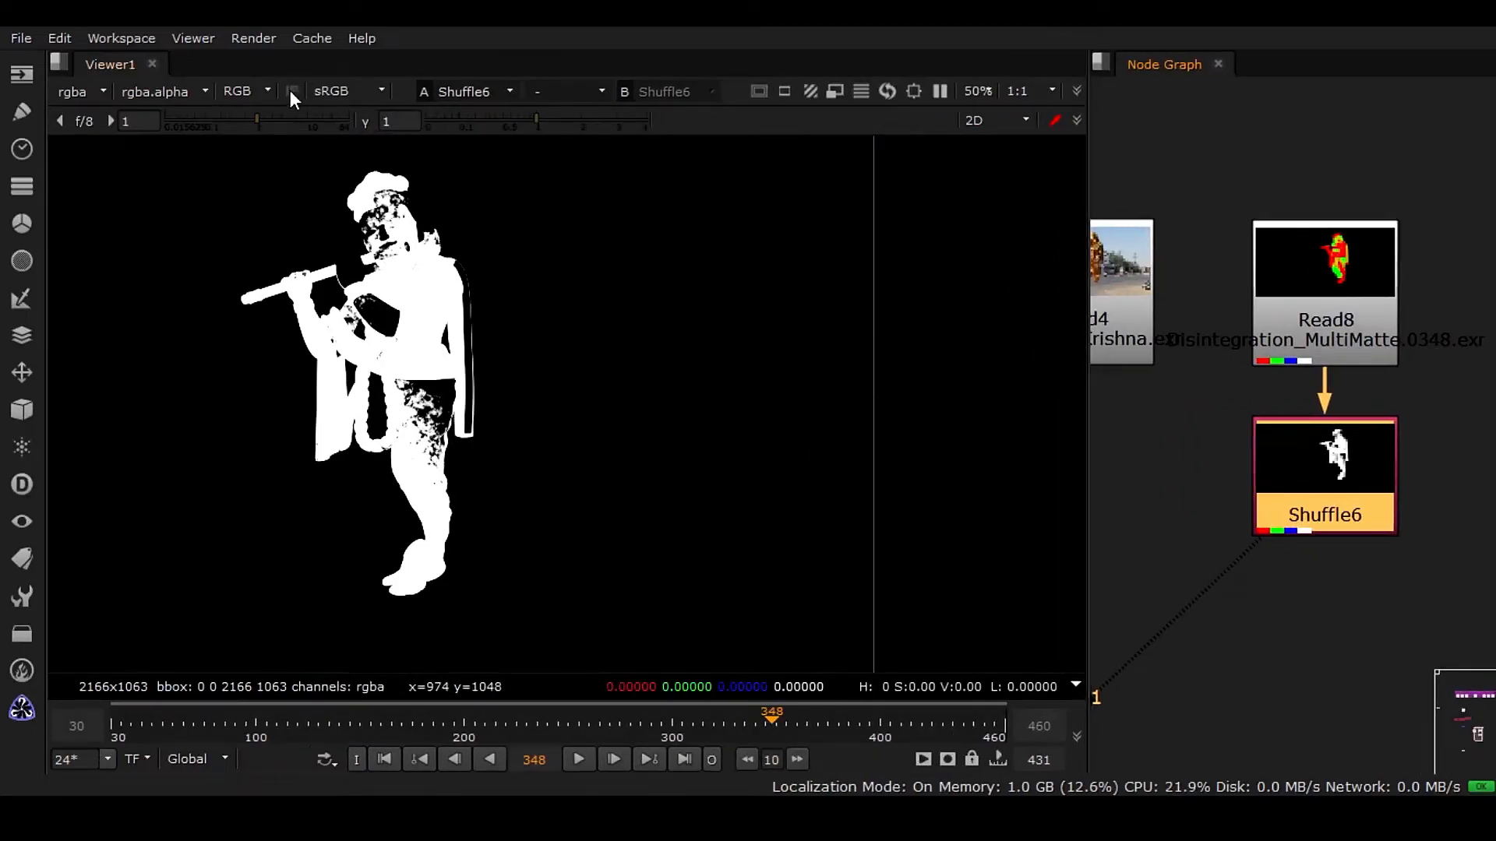
Display the alpha channel in the viewer, scrub the timeline, and switch back to RGB.
left_click(257, 91)
left_click(306, 195)
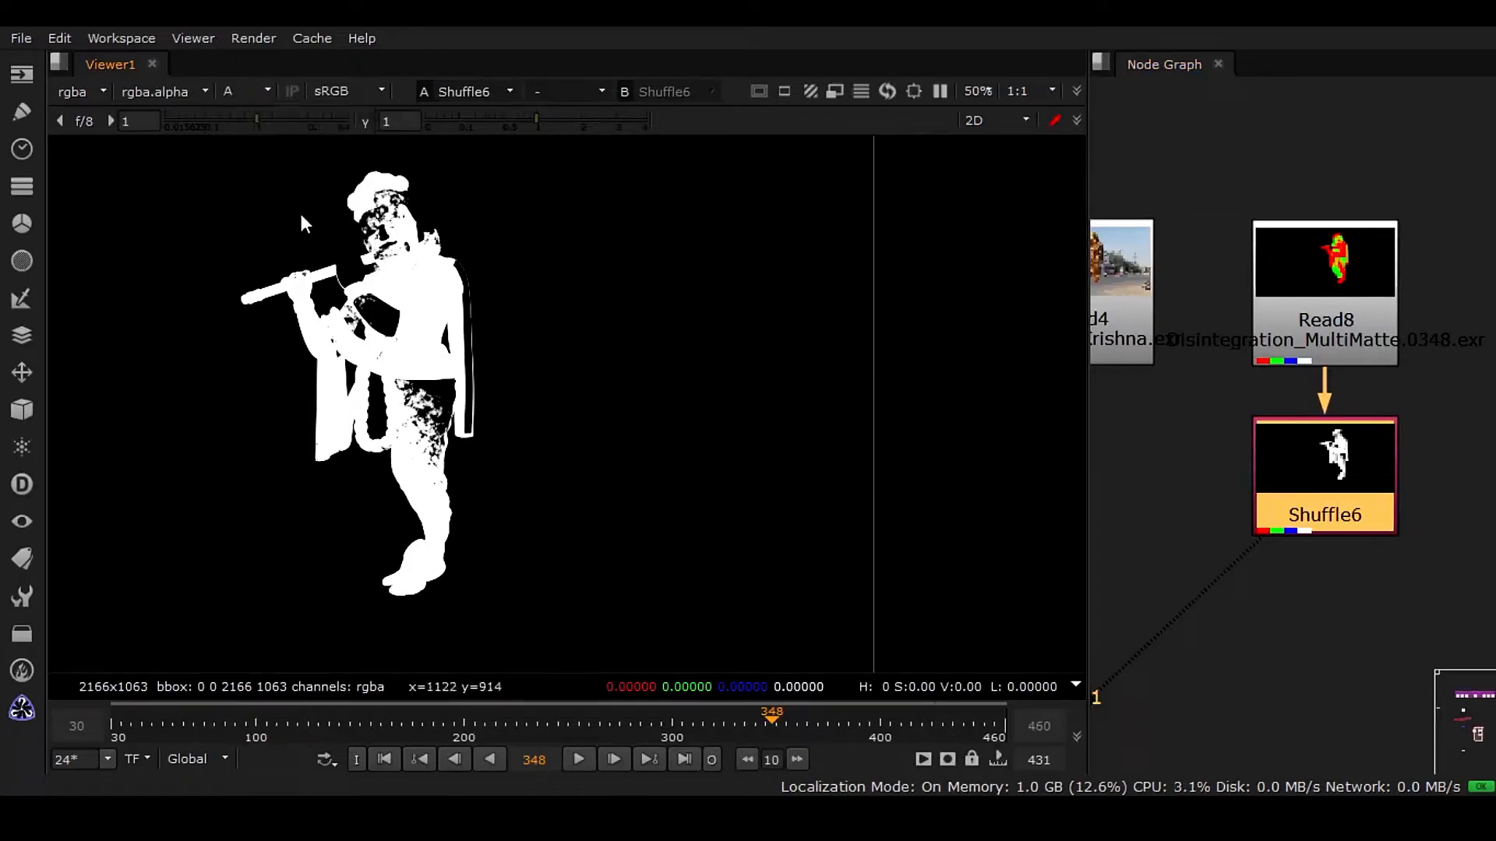
left_click(767, 720)
mouse_move(765, 718)
left_mouse_down()
mouse_move(844, 708)
mouse_move(709, 731)
mouse_move(753, 726)
left_mouse_up()
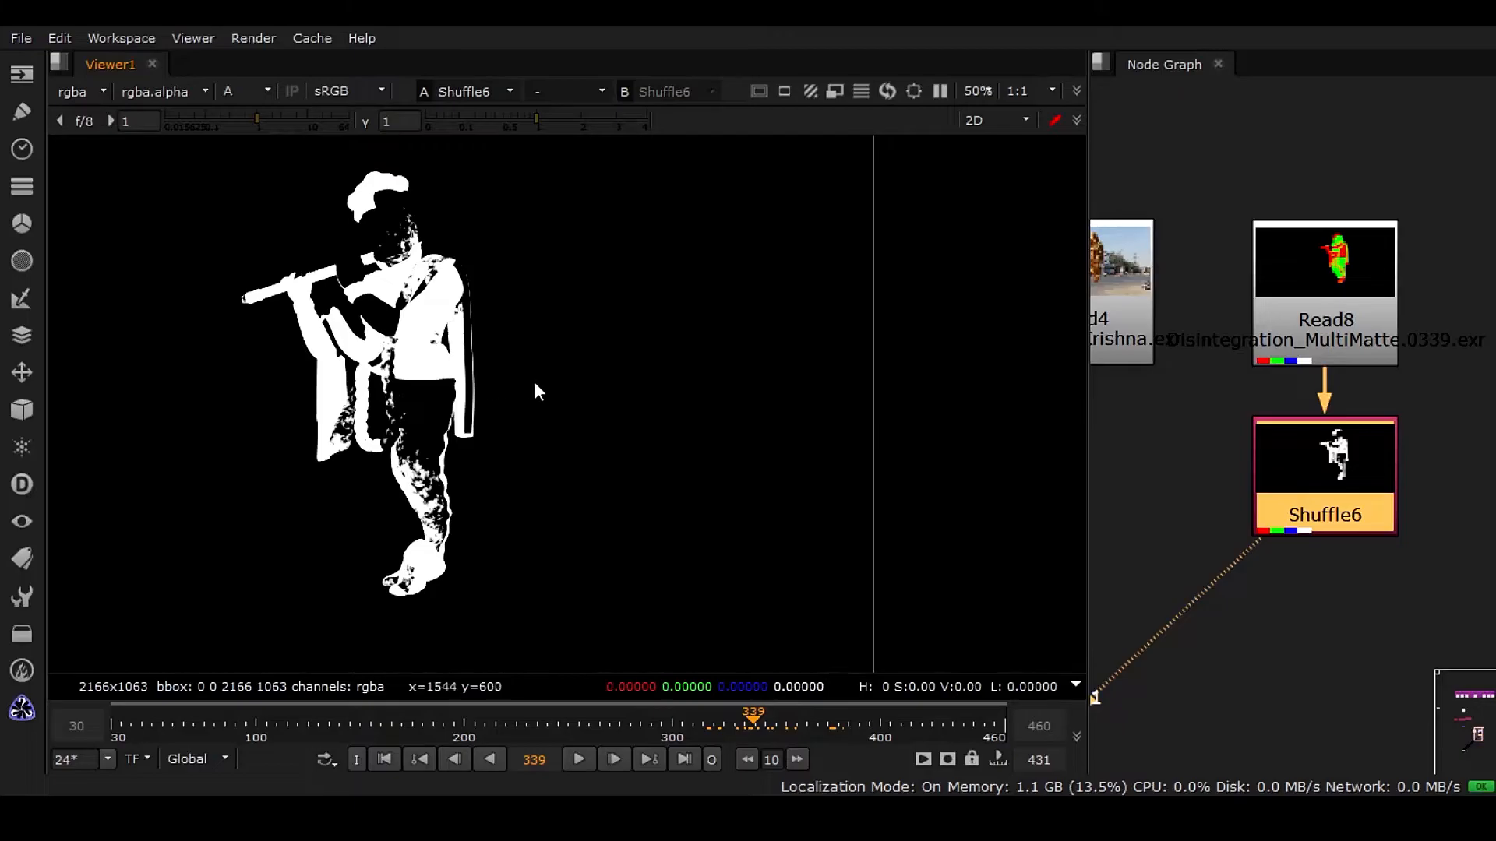
left_click(268, 90)
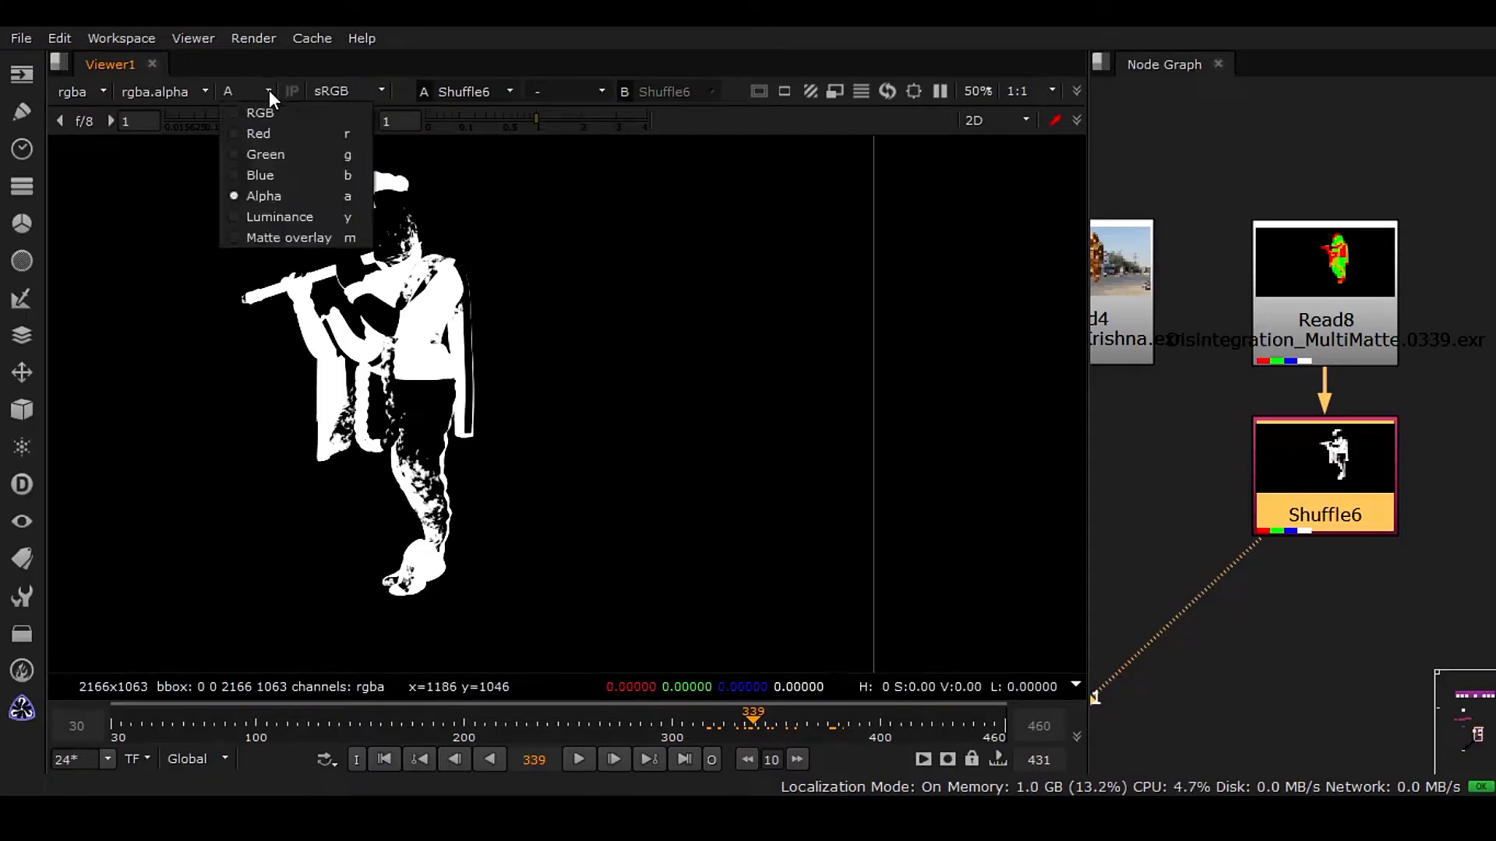
left_click(269, 114)
Restore the panel layout and reposition Read4 beside Merge1 in the node graph.
left_click_drag(1093, 401, 686, 401)
scroll(909, 451, "down", 3)
scroll(1110, 355, "down", 3)
middle_click_drag(1068, 321, 1035, 446)
scroll(1035, 446, "up", 2)
left_click_drag(1102, 290, 1160, 526)
middle_click_drag(1134, 543, 1275, 592)
left_click_drag(1309, 520, 875, 470)
left_click_drag(1220, 461, 1200, 429)
scroll(977, 405, "up", 2)
left_click(1051, 503)
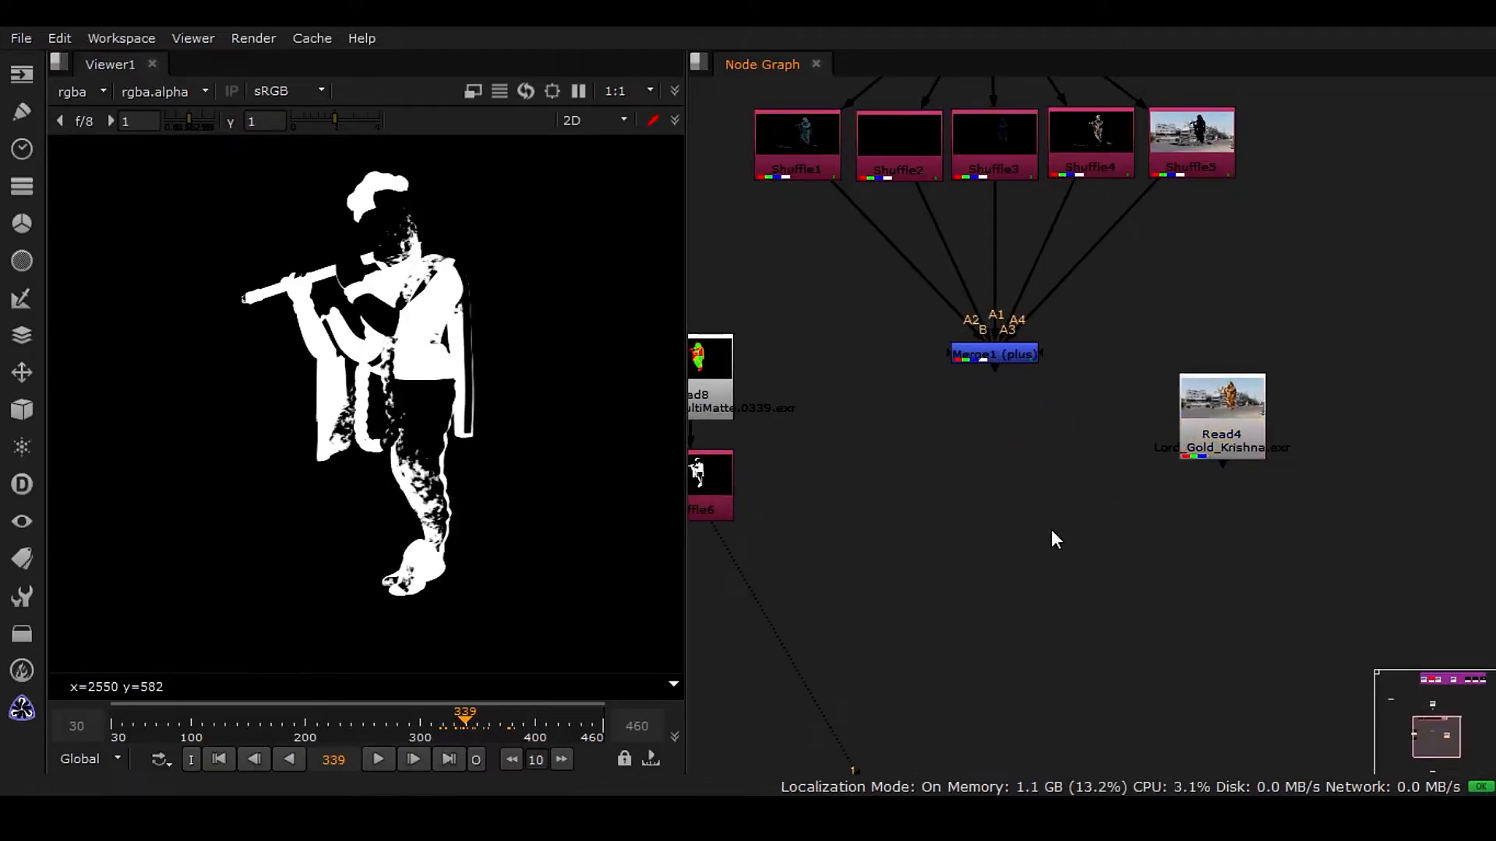
Add an over Merge node, connecting Read4 to its A input and Merge1 to its B input.
key("m")
key("Escape")
scroll(1091, 488, "up", 2)
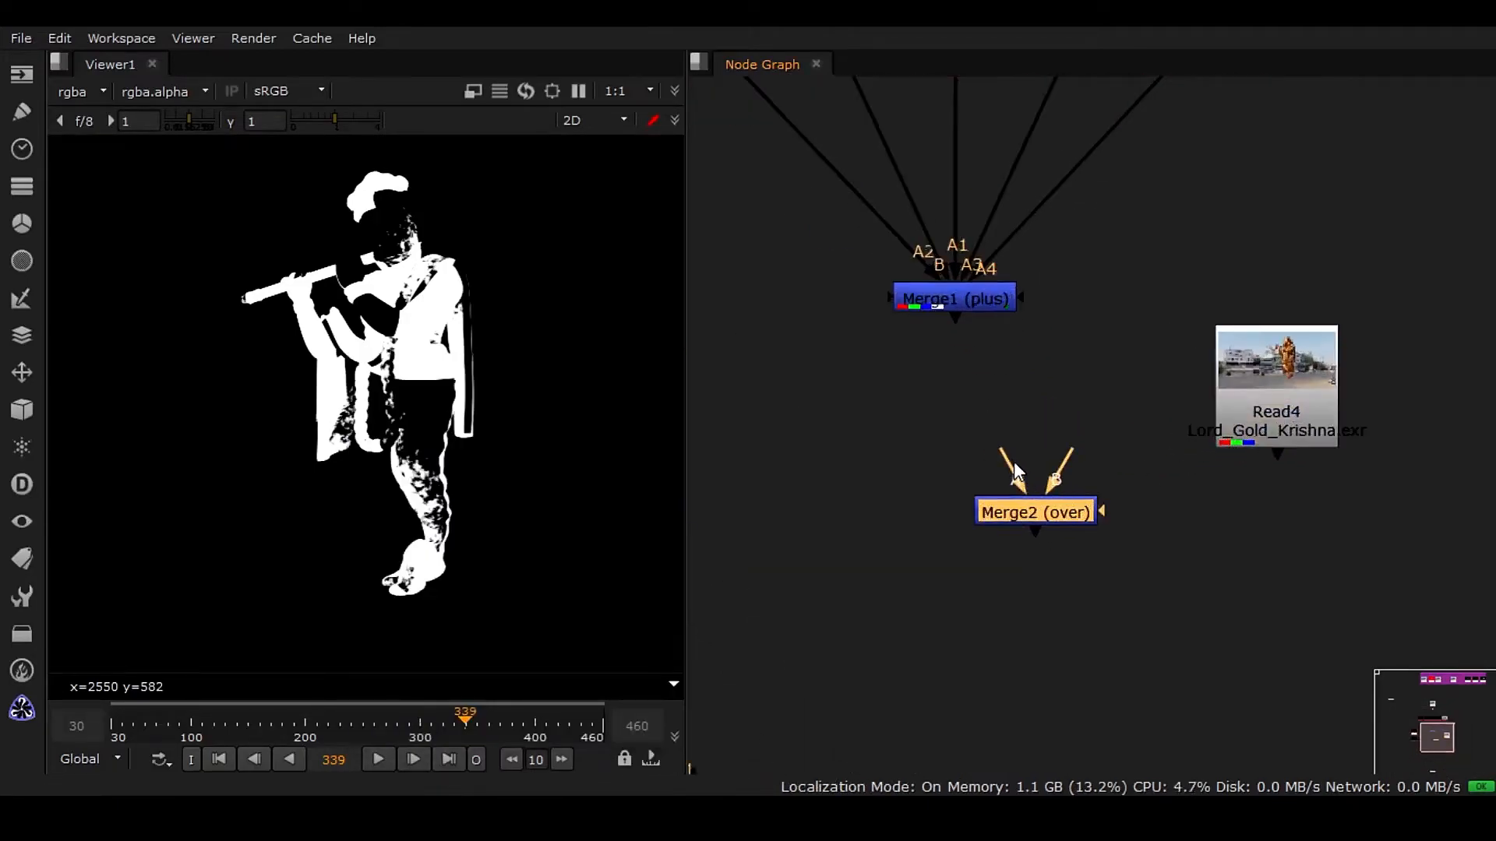
left_click(17, 342)
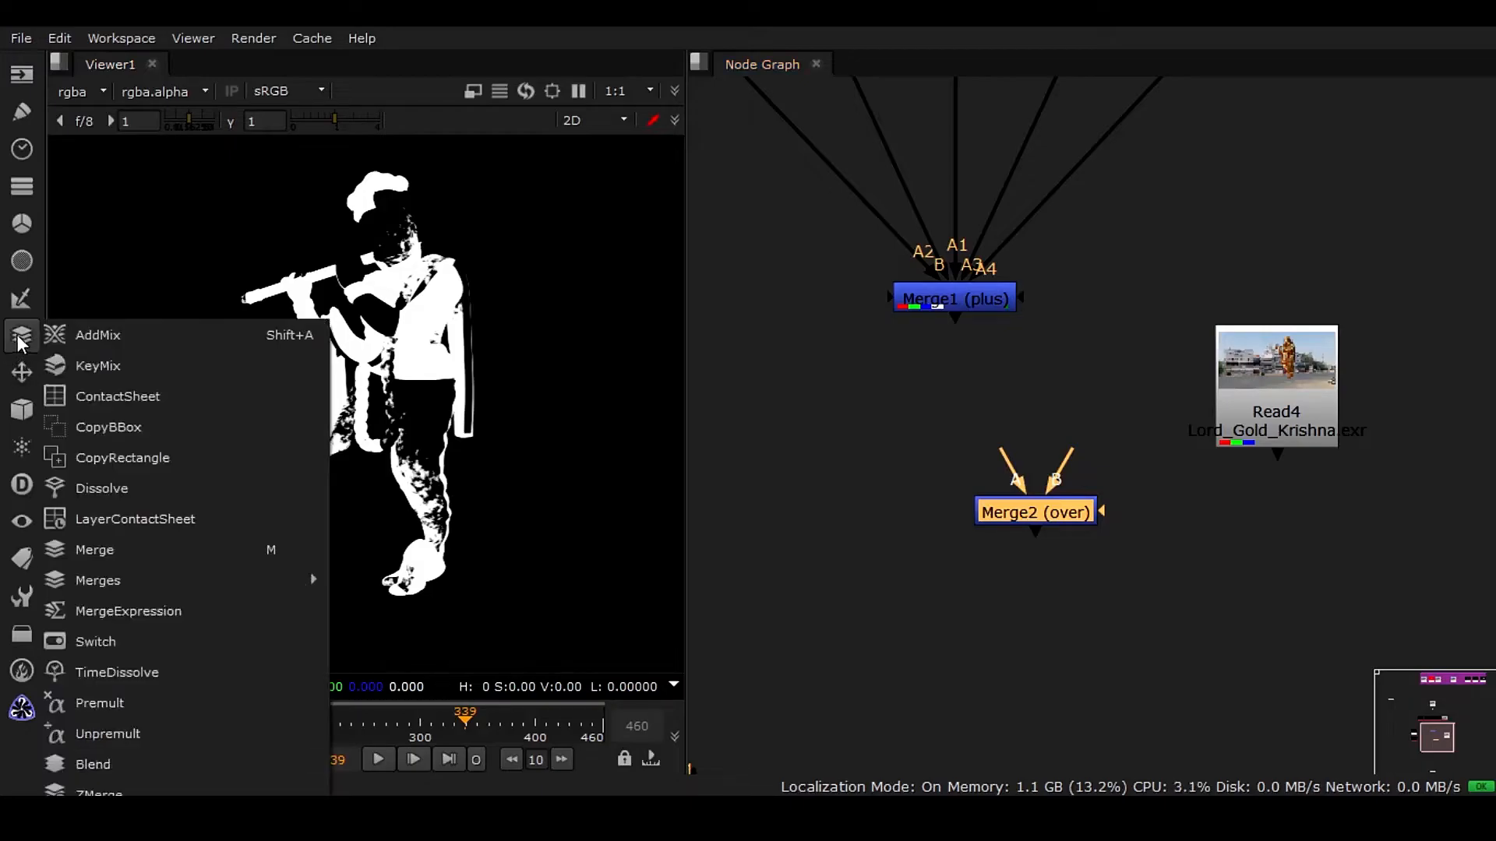
mouse_move(296, 580)
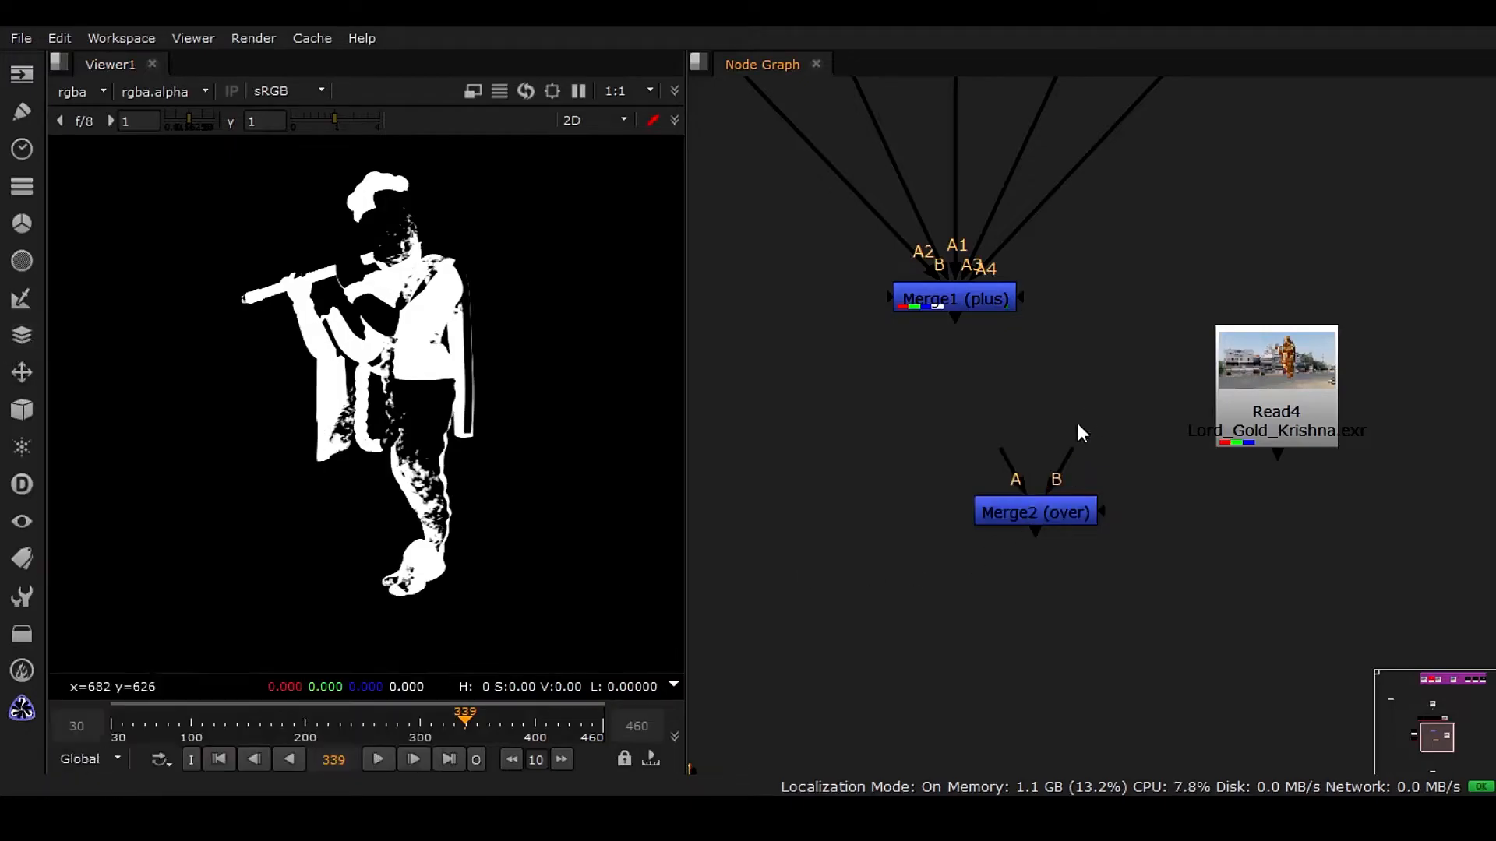
left_click_drag(1012, 456, 1273, 429)
left_click_drag(1072, 482, 957, 320)
left_click_drag(1037, 508, 973, 483)
left_click_drag(1280, 417, 1293, 517)
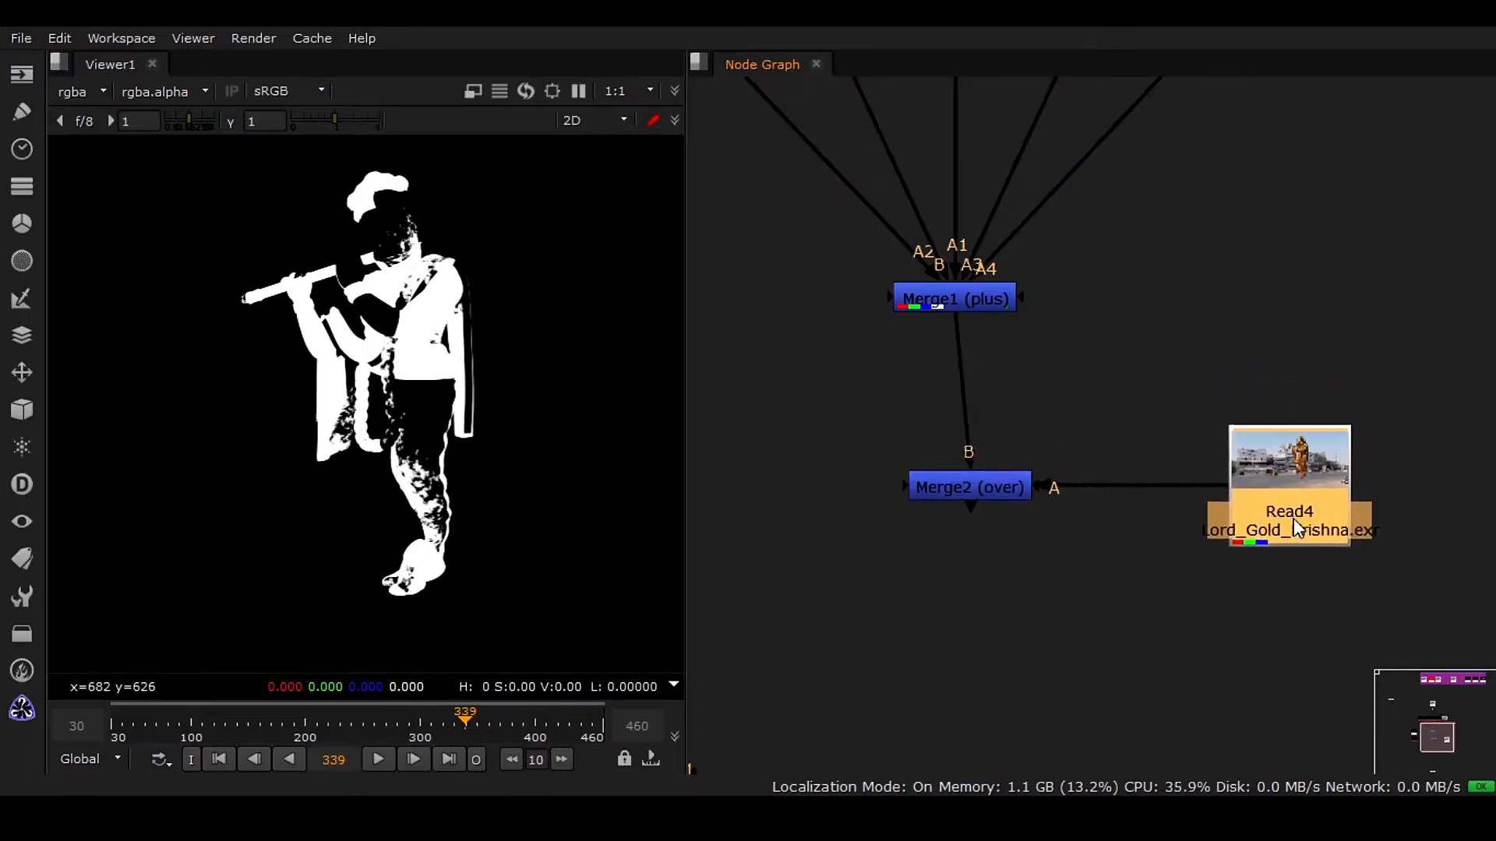
Connect the viewer to Merge2 to display the Krishna plate over the render composite.
left_click_drag(995, 489, 980, 493)
scroll(926, 620, "down", 2)
middle_click_drag(925, 620, 1006, 380)
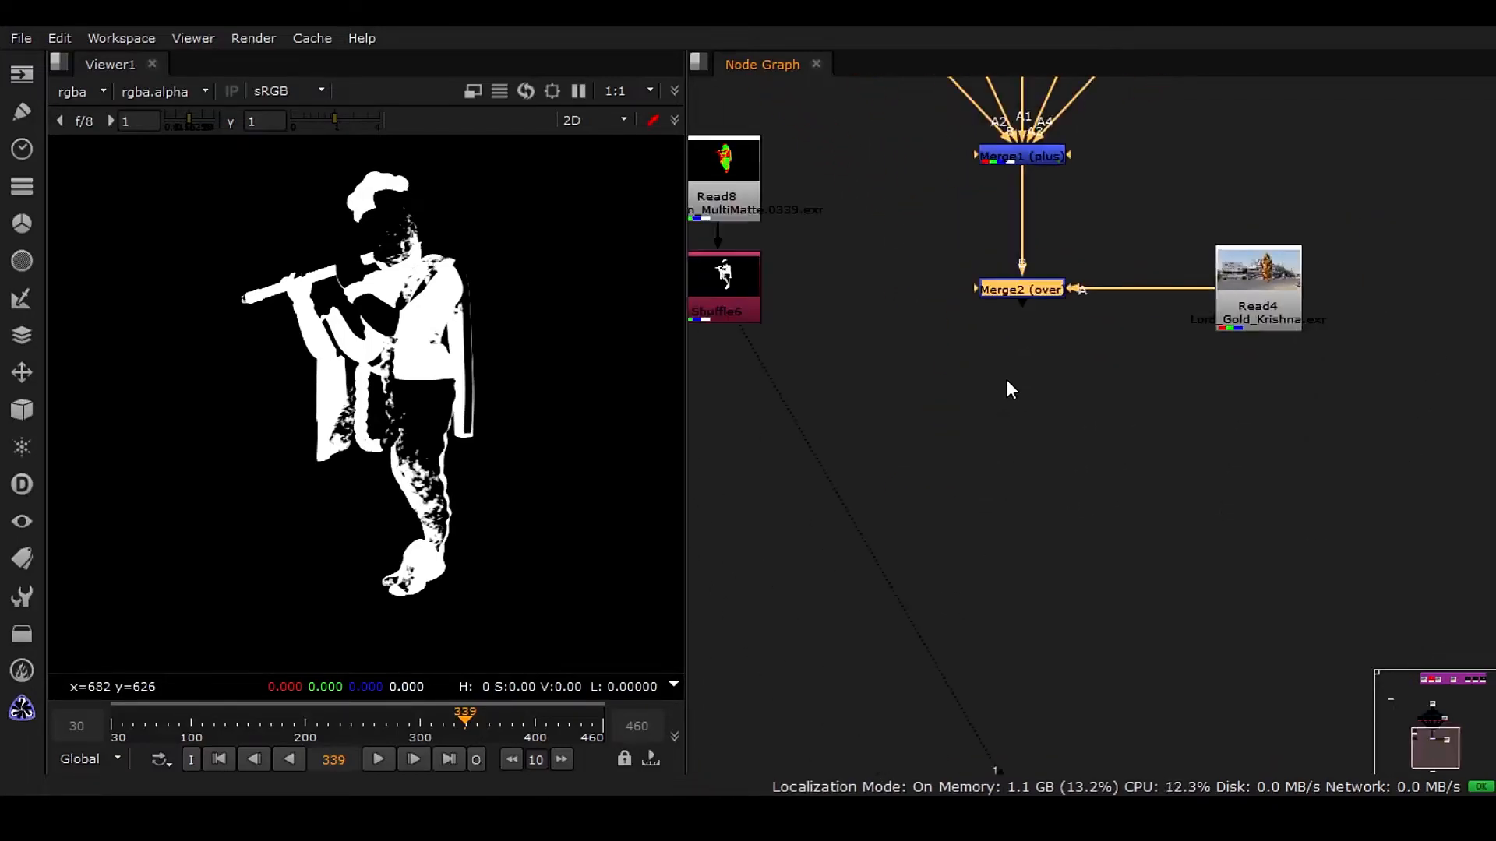
left_click_drag(771, 371, 1040, 293)
middle_click_drag(1086, 516, 1067, 447)
middle_click_drag(1150, 323, 1114, 452)
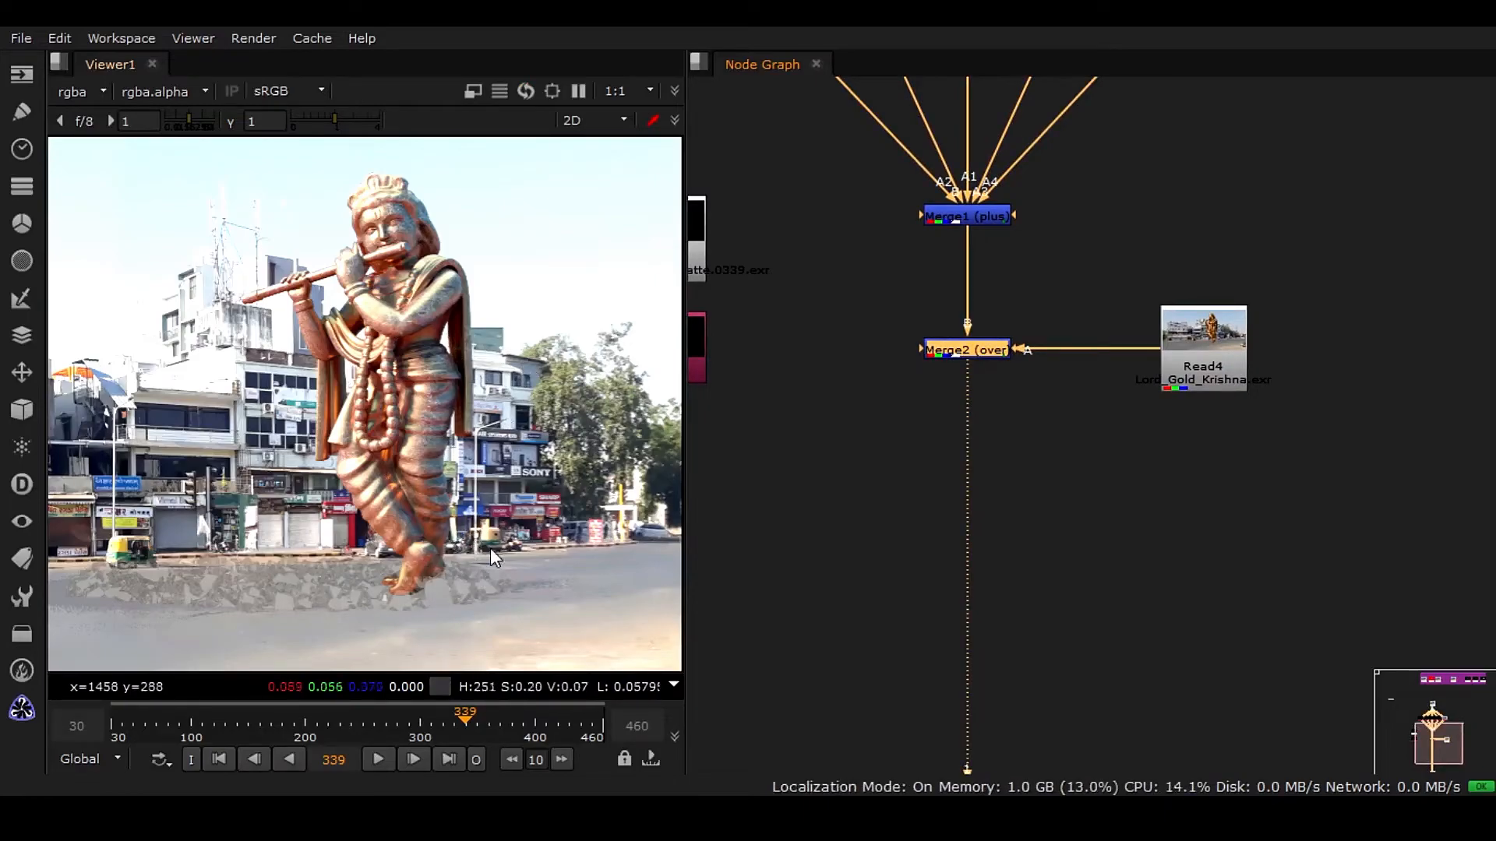
Inspect the composite up close and enable auto alpha on the Read4 Krishna plate.
scroll(432, 289, "up", 3)
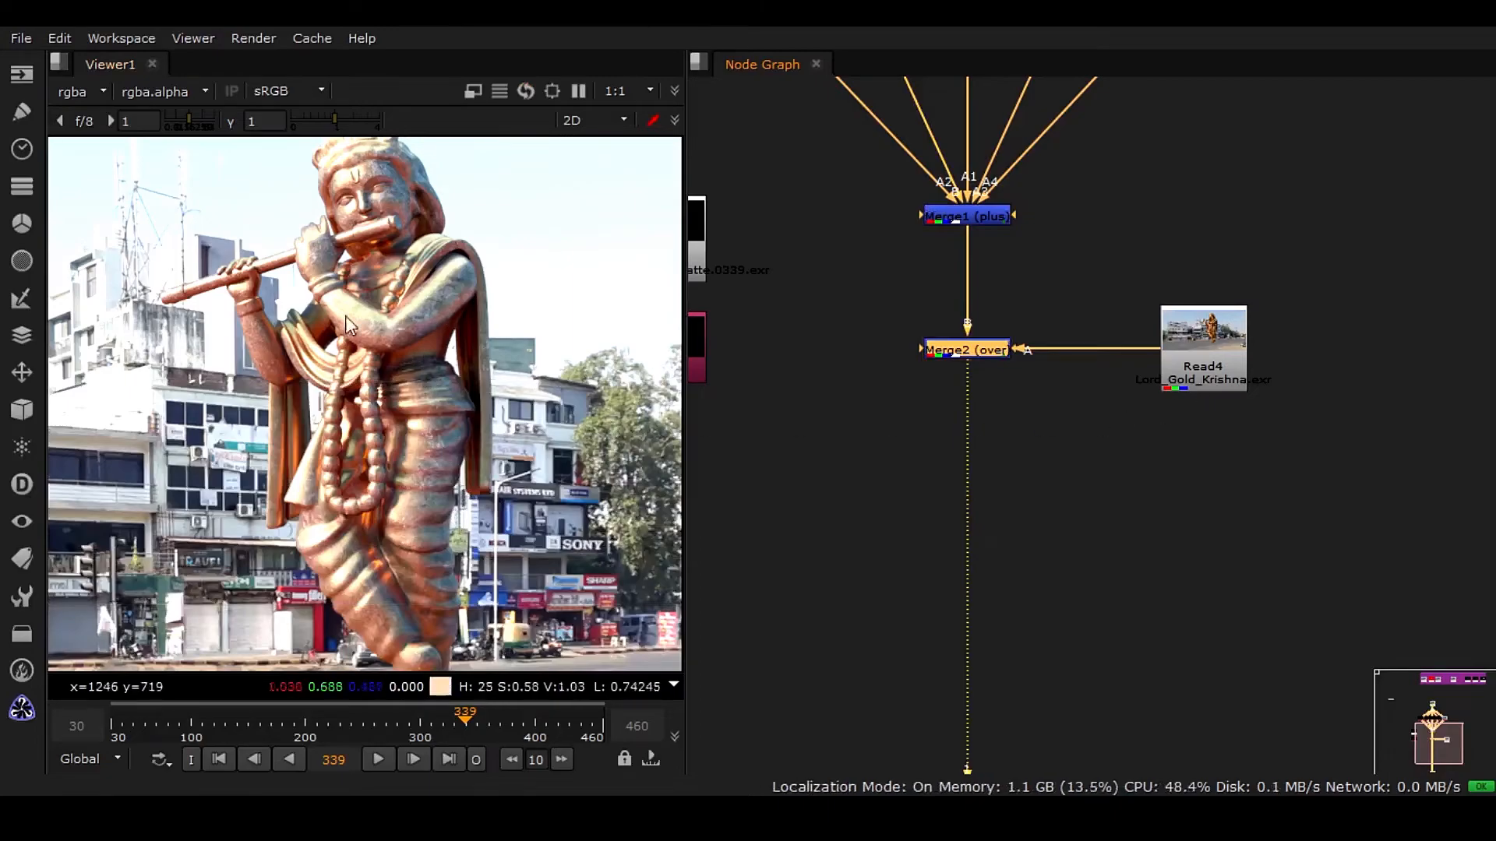
middle_click_drag(350, 635, 421, 342)
scroll(421, 342, "up", 3)
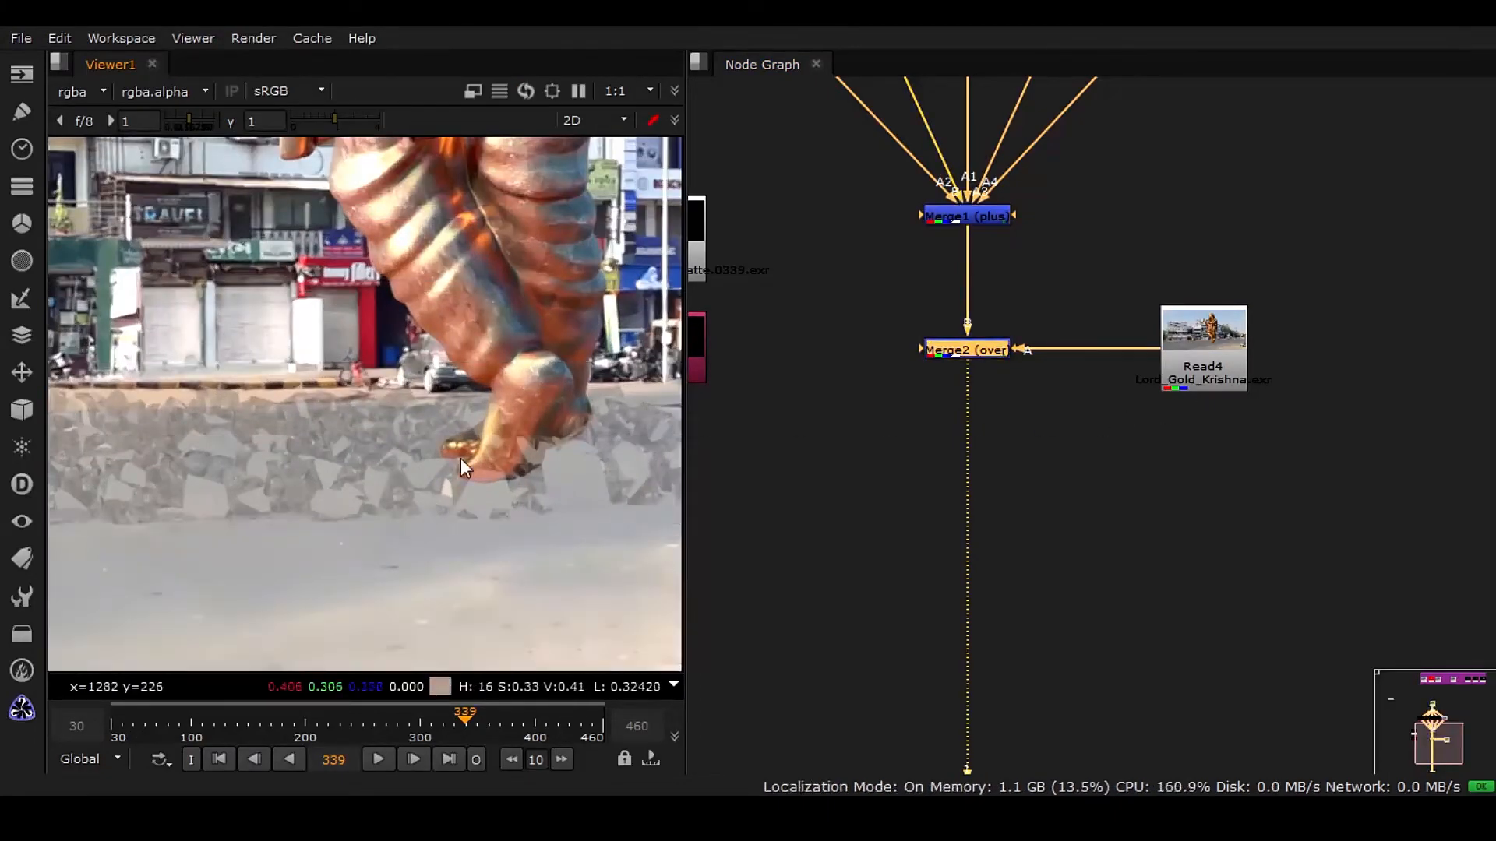
middle_click_drag(541, 370, 413, 525)
scroll(1027, 361, "up", 1)
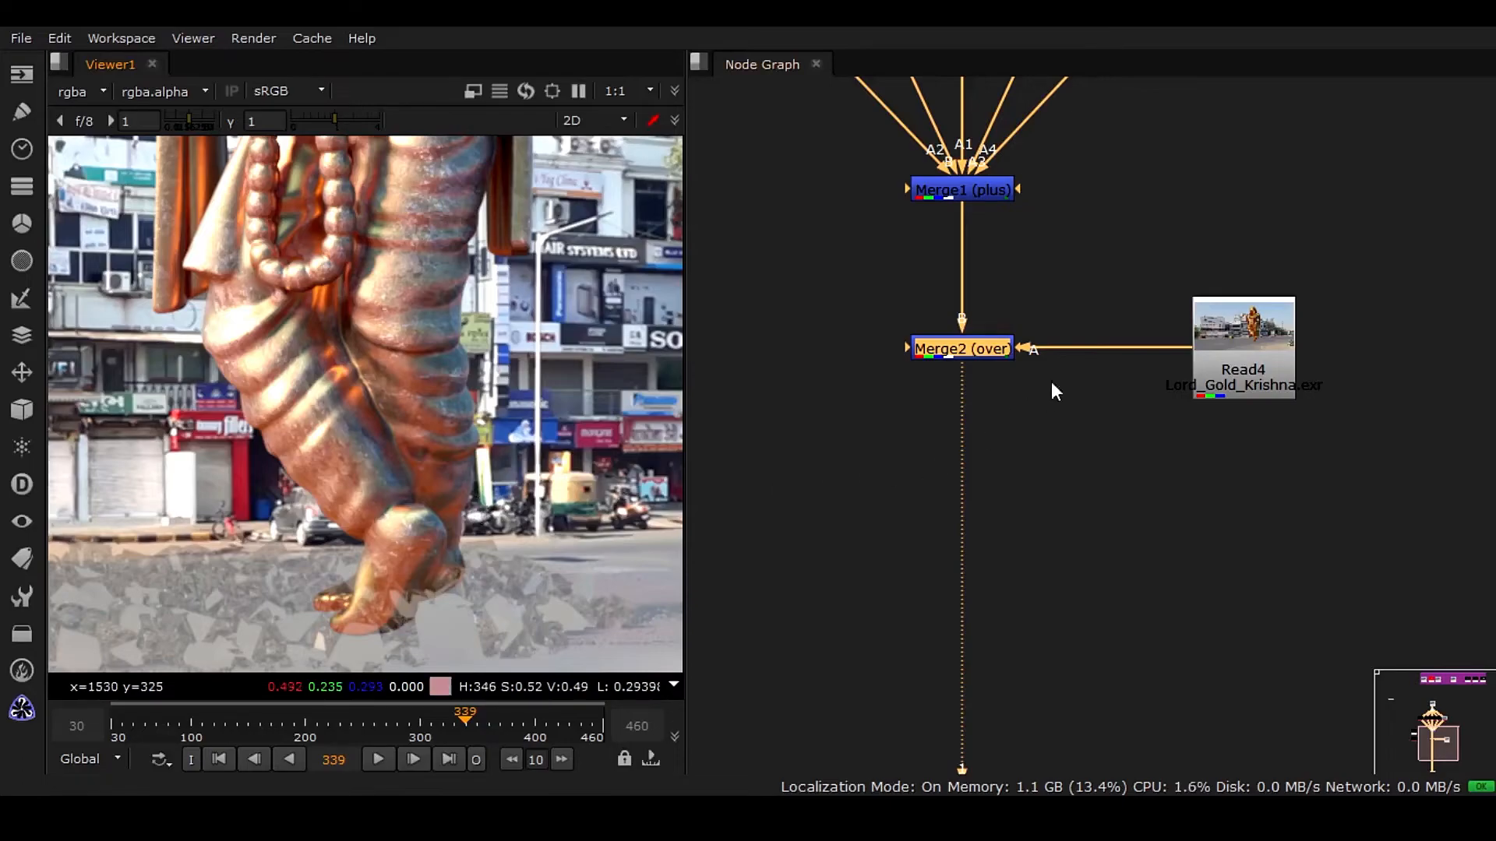
double_click(1240, 368)
left_click_drag(717, 192, 1114, 128)
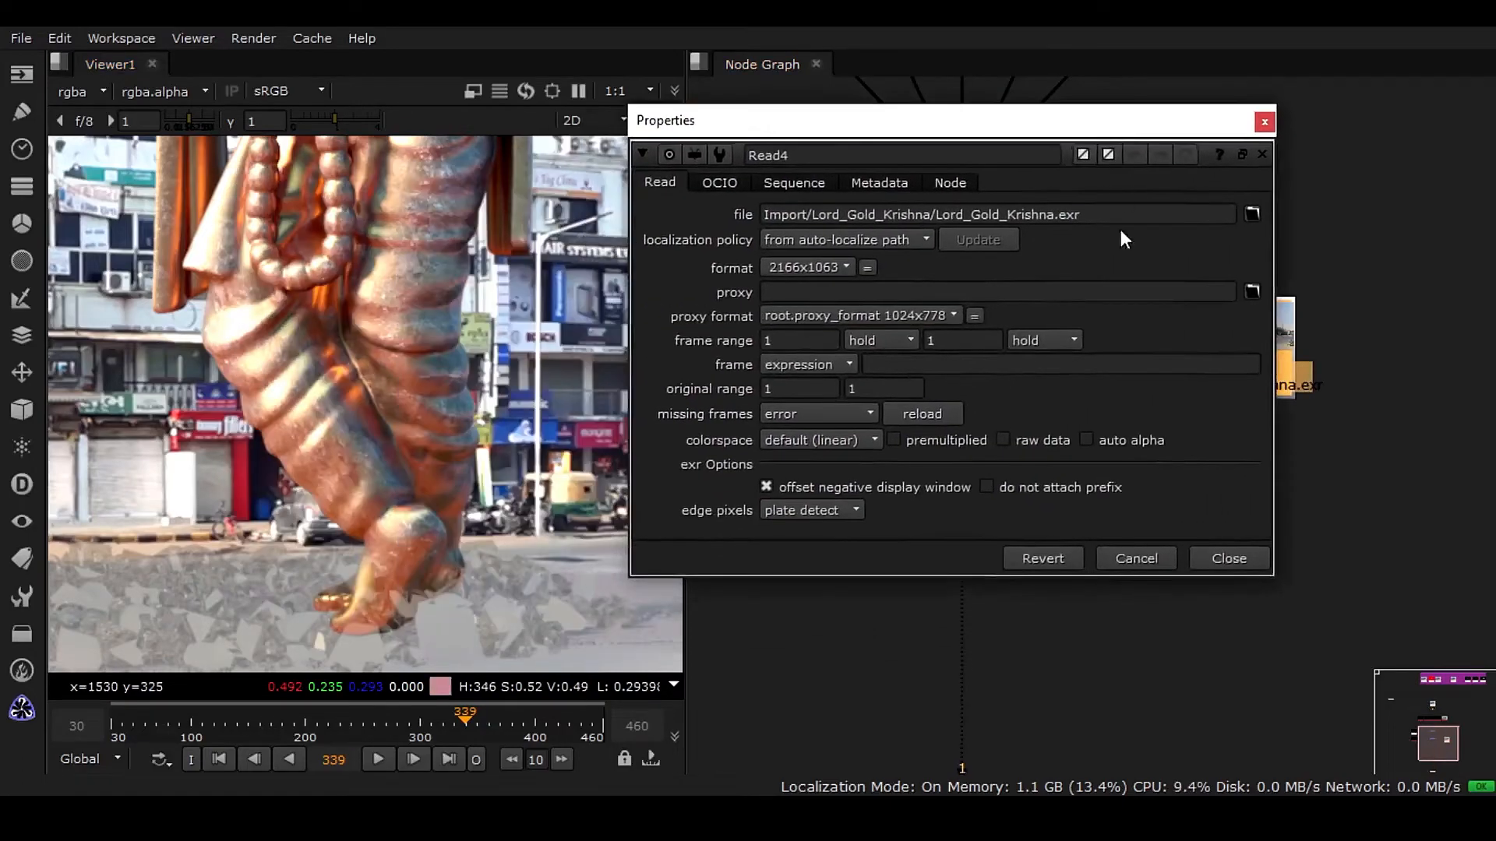
left_click(1115, 441)
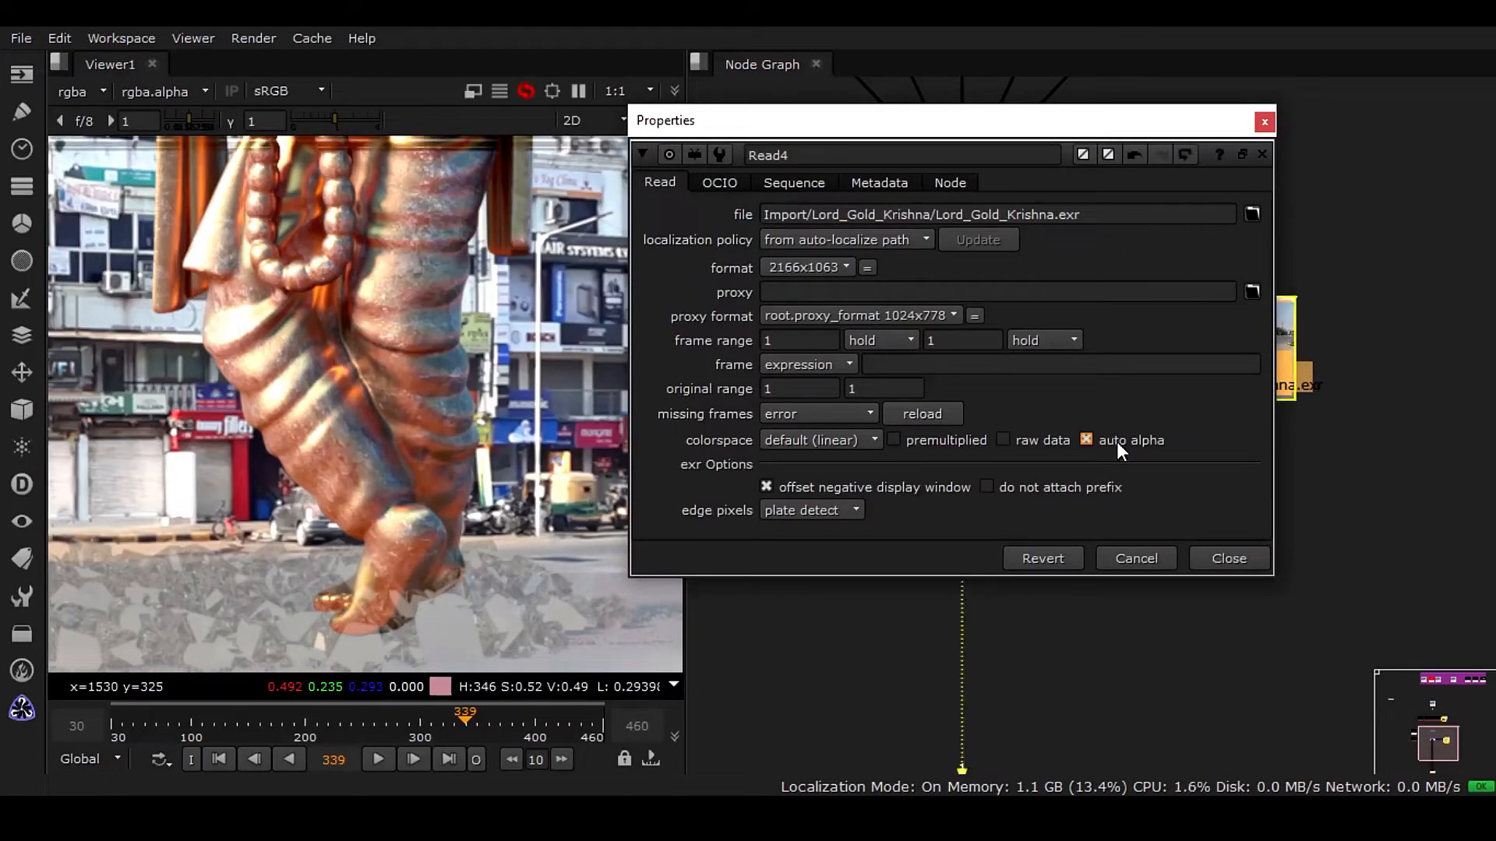
left_click(1246, 559)
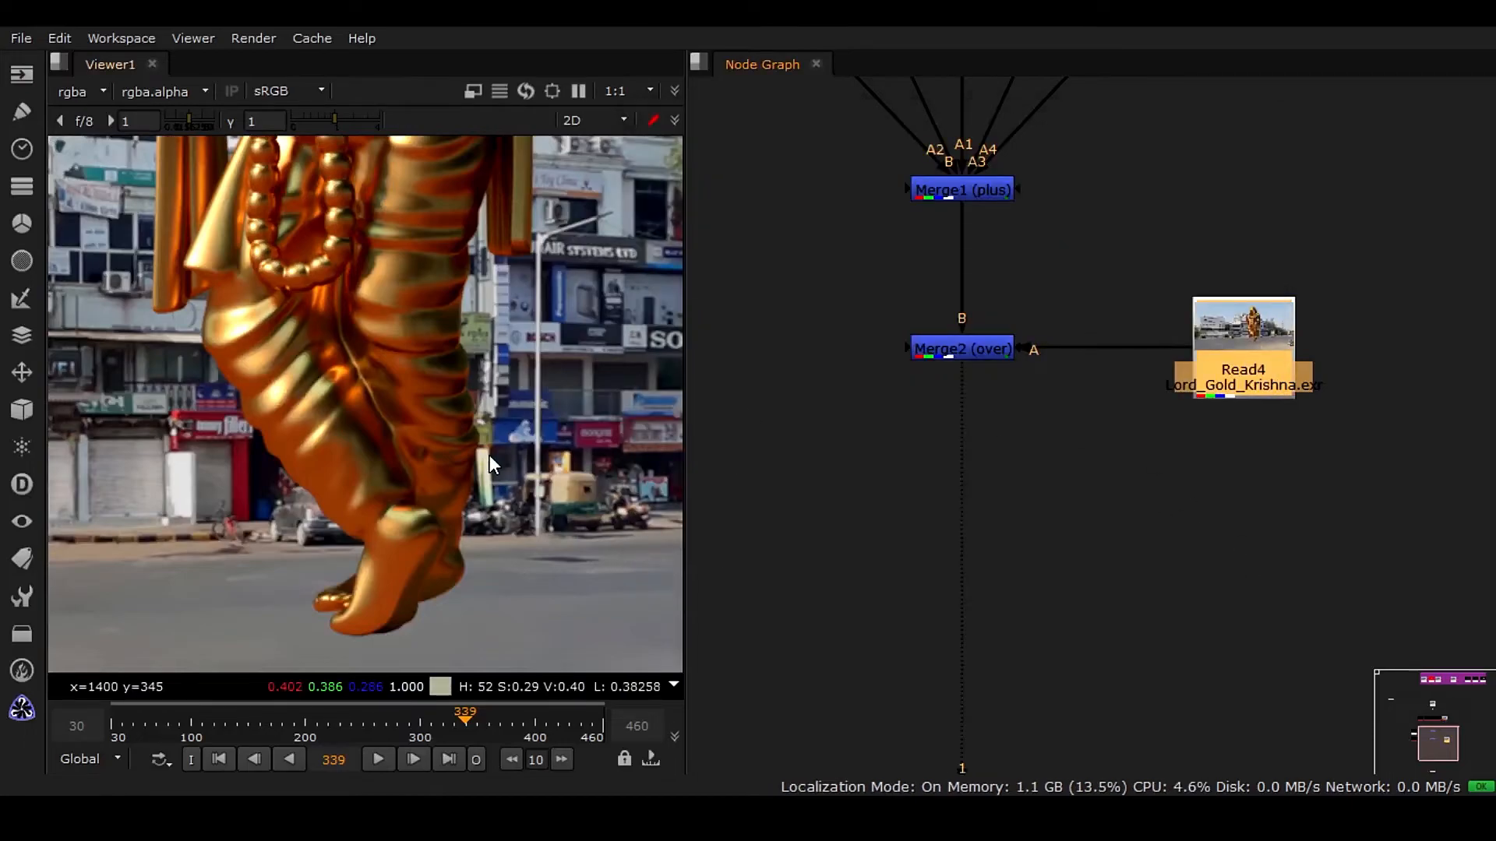
Fit the viewer and disable auto alpha on the Read4 Krishna plate.
key("f")
scroll(554, 410, "up", 2)
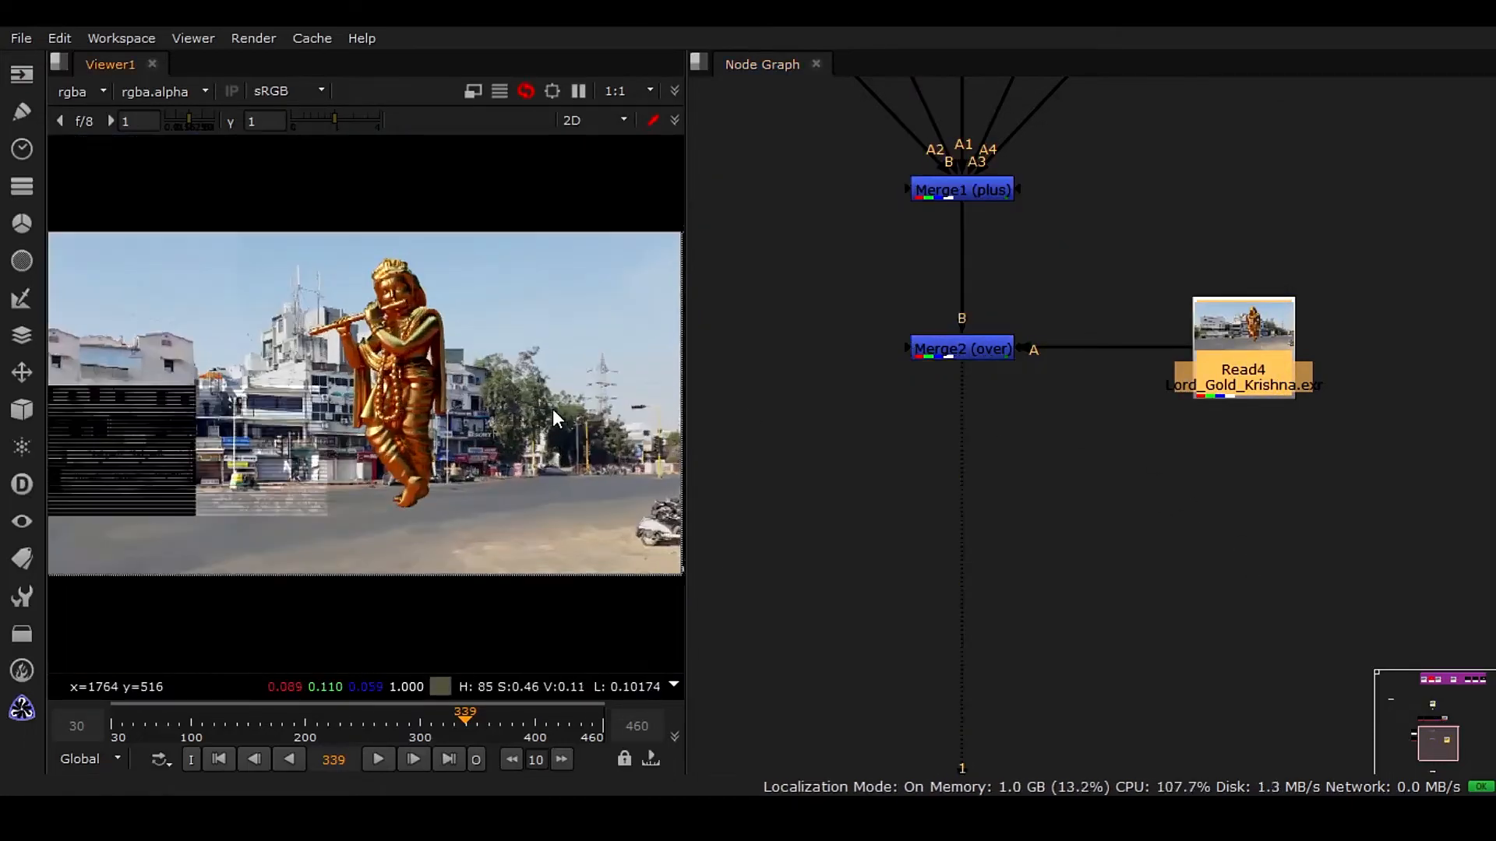
double_click(1253, 349)
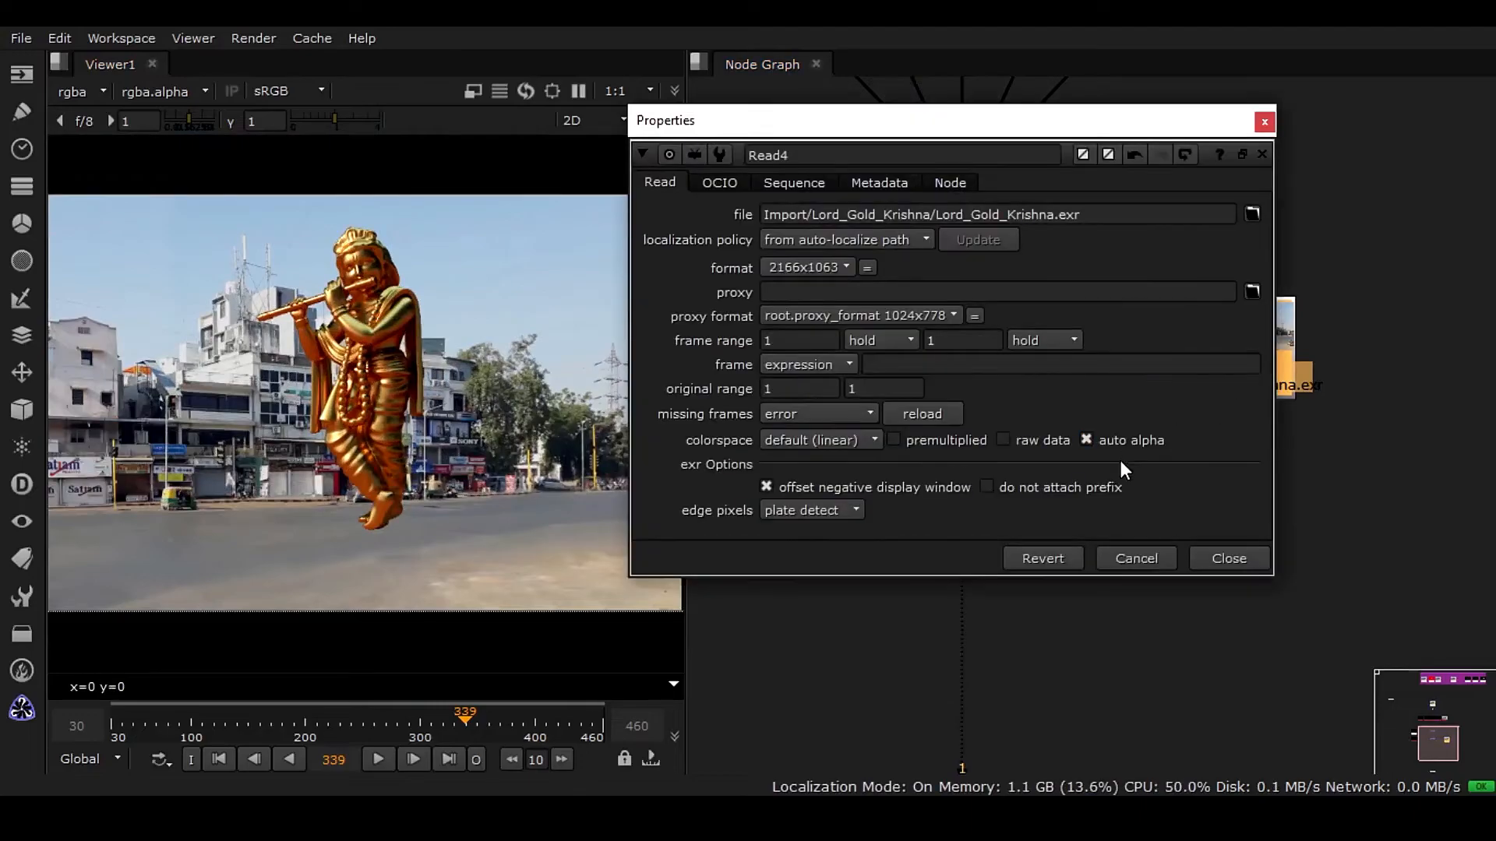
left_click(1131, 443)
left_click(1242, 558)
Try the matte operation on Merge2, swapping its A and B inputs back and forth.
double_click(991, 350)
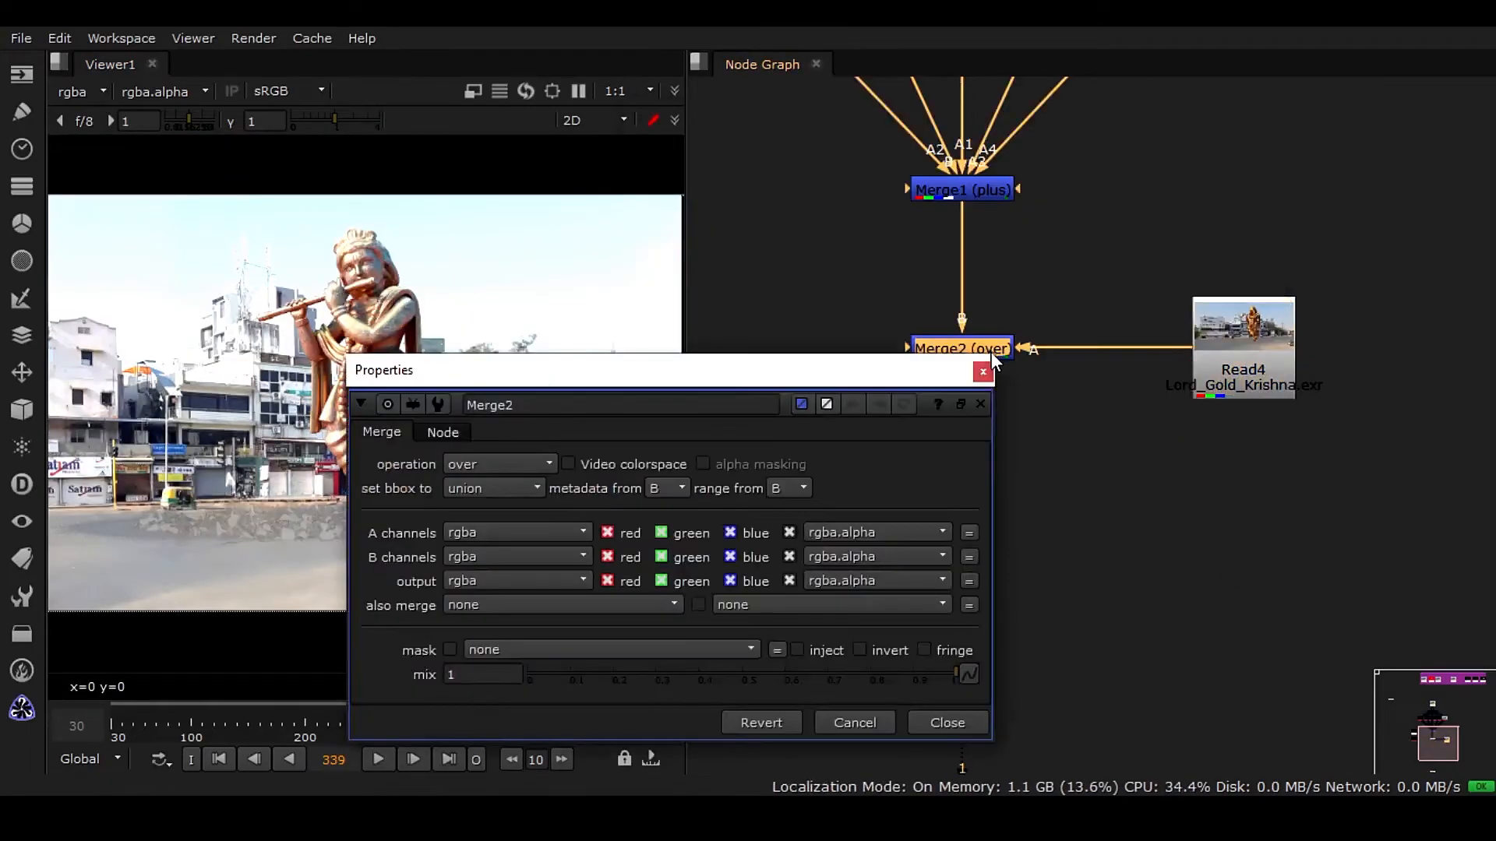
left_click_drag(810, 369, 1028, 197)
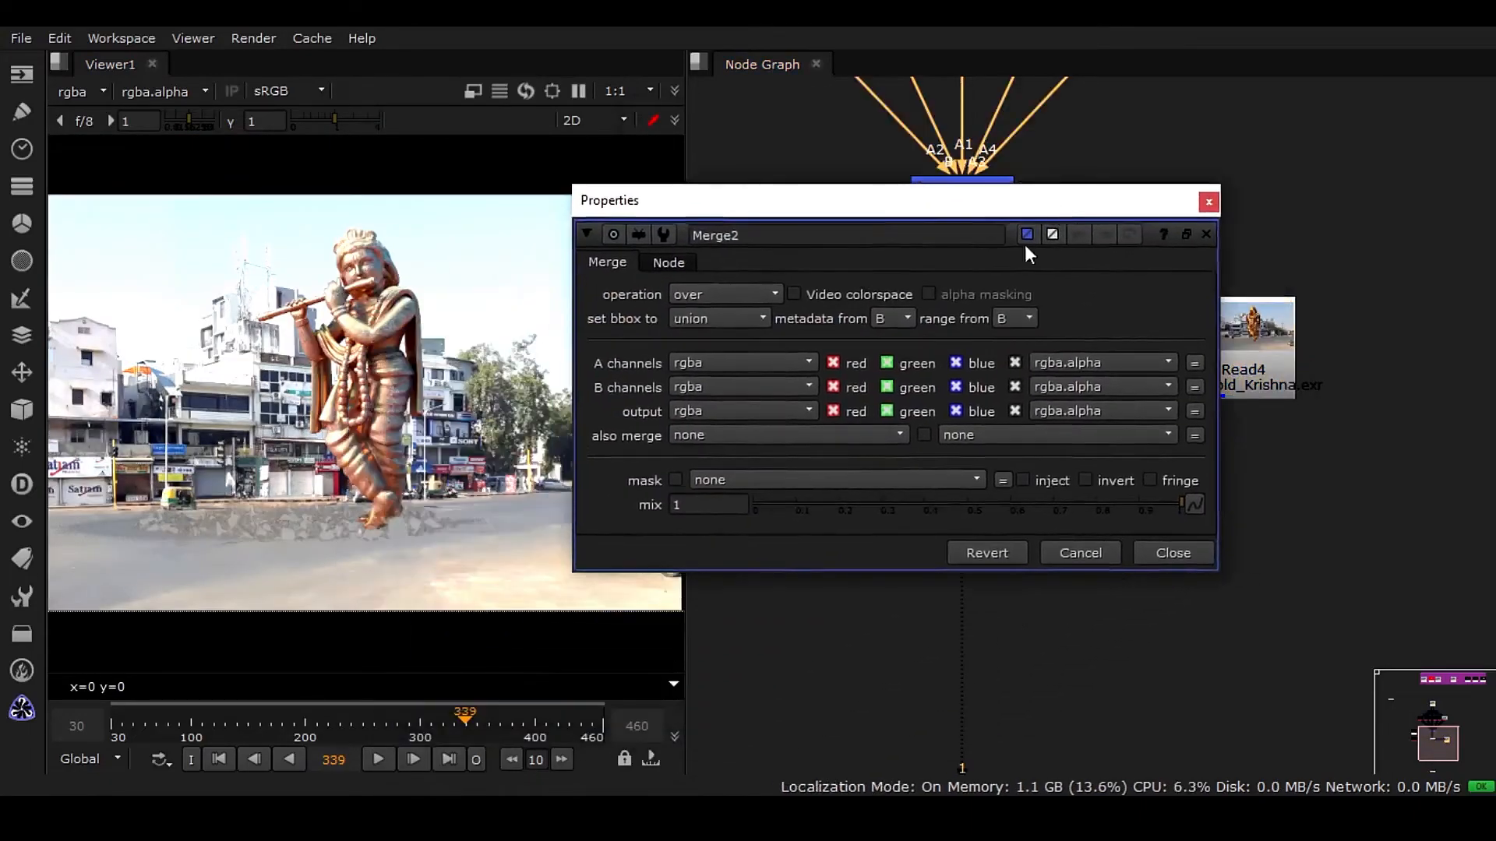
left_click(742, 287)
left_click(748, 344)
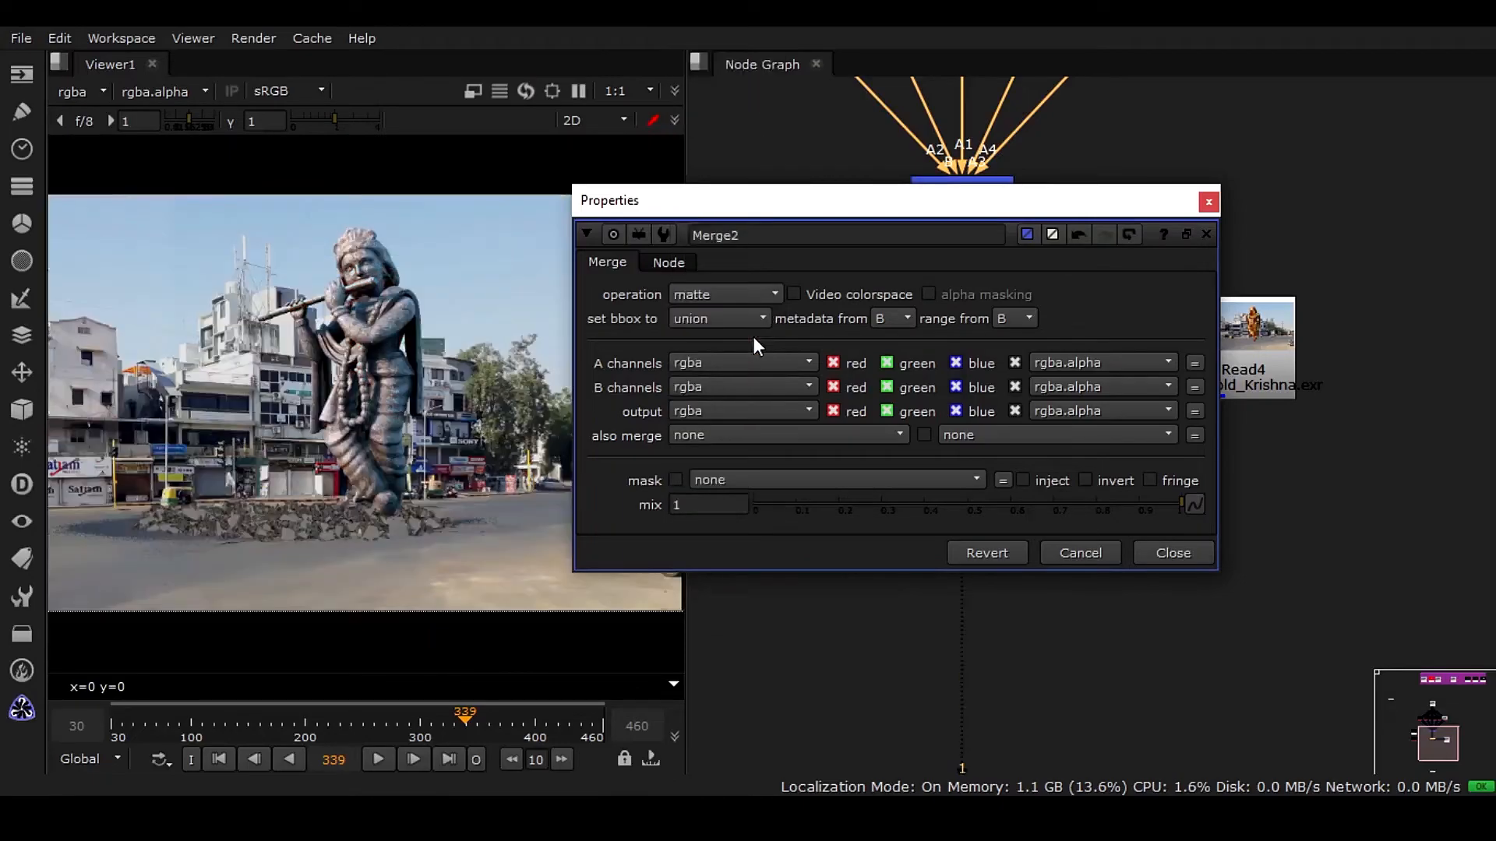
left_click(1192, 554)
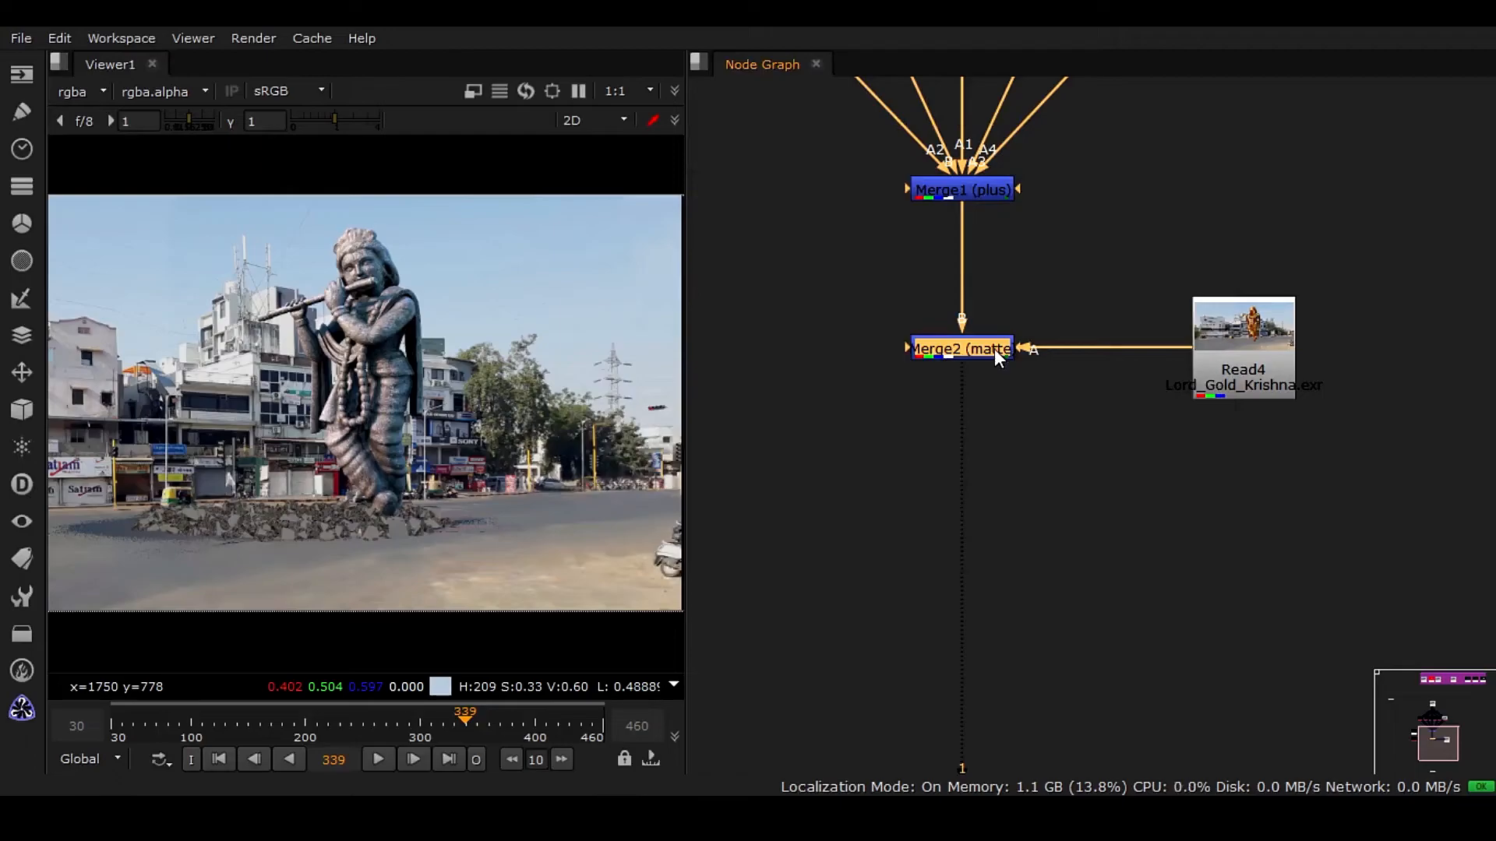
key("shift+x")
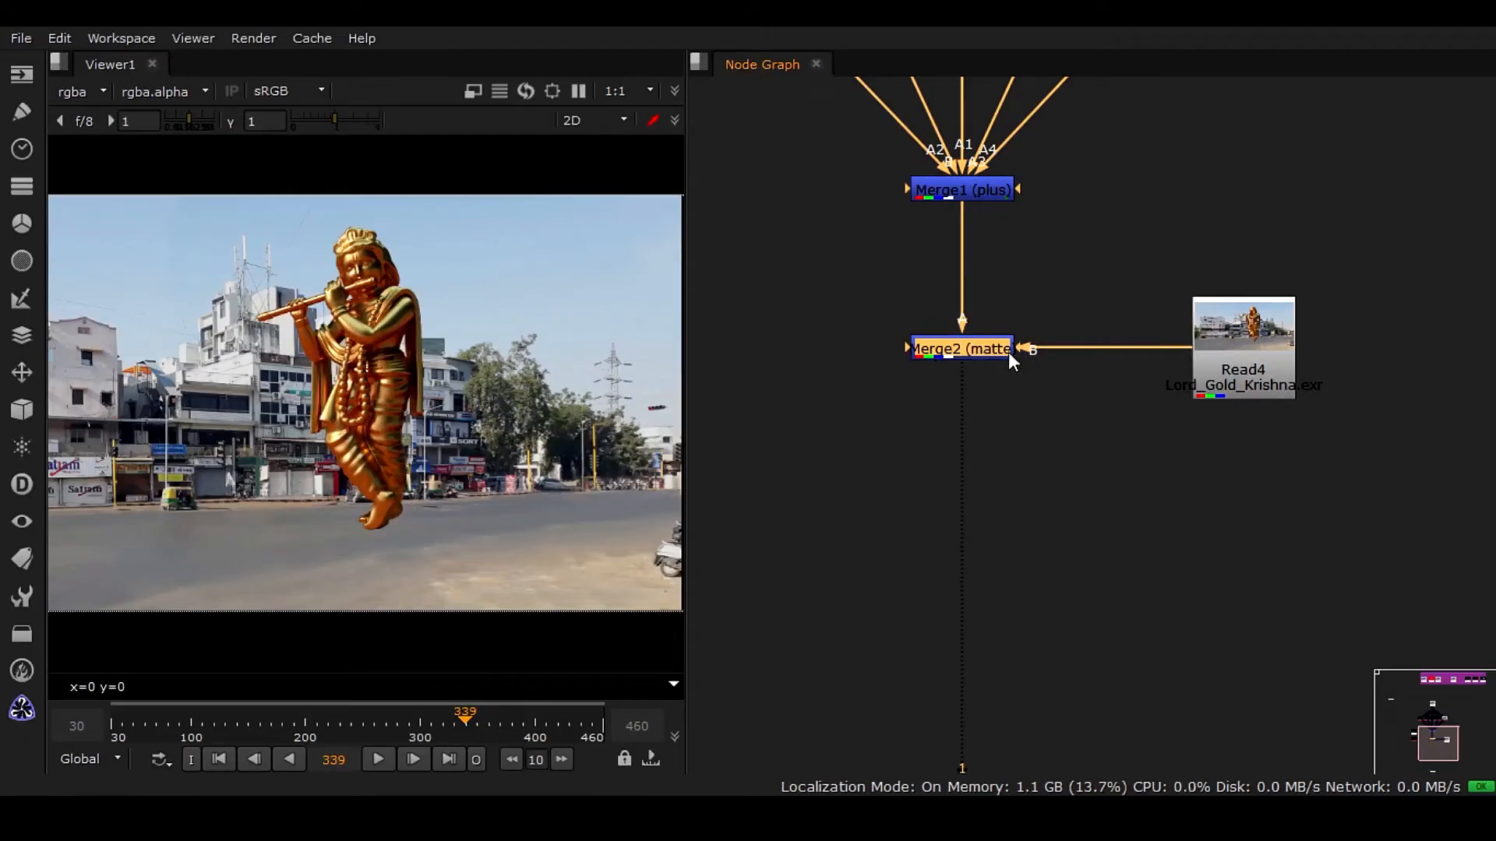
key("shift+x")
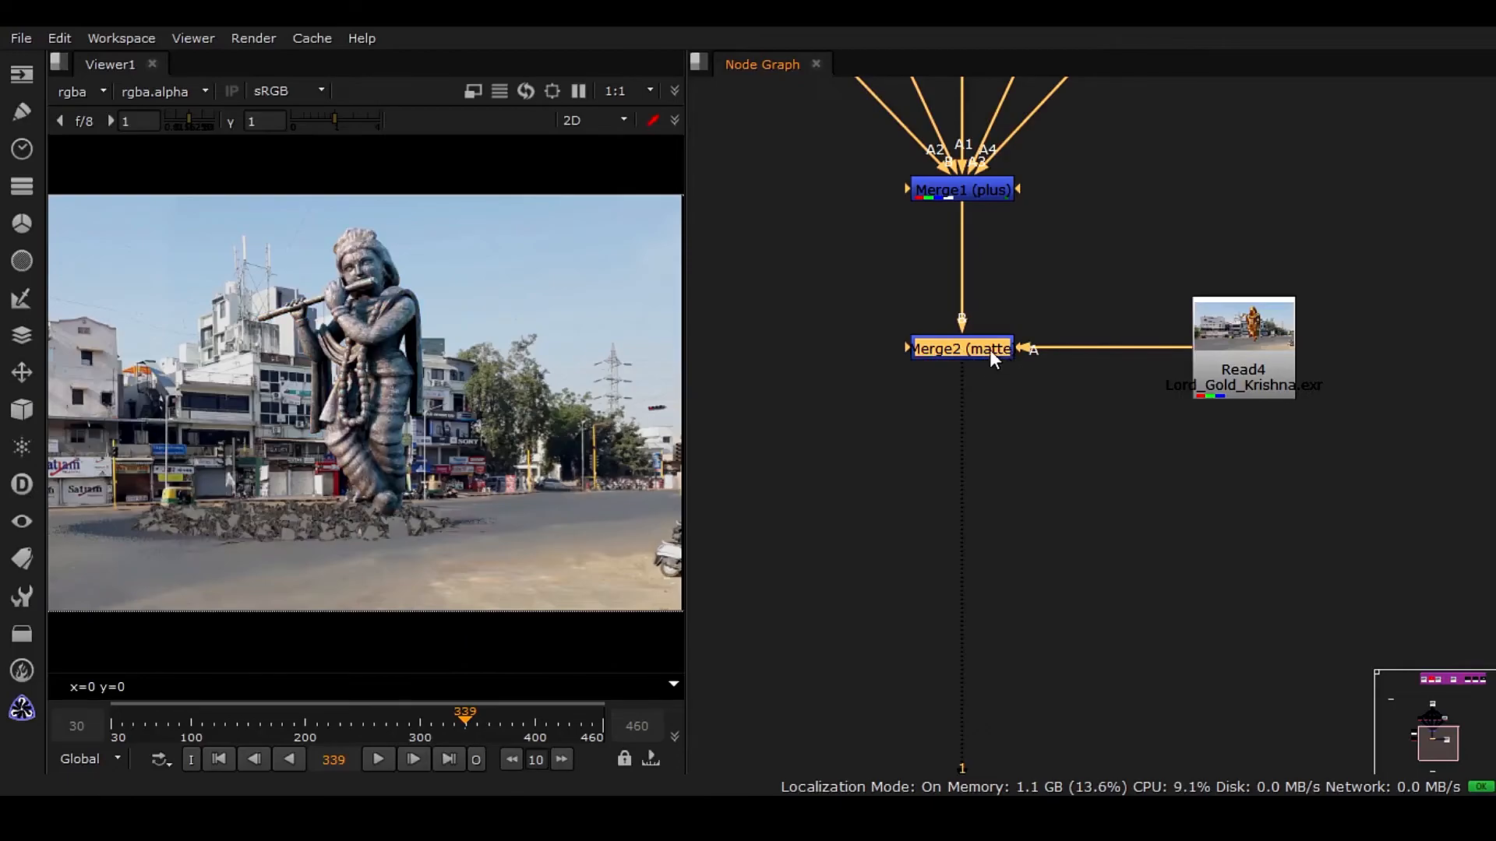
Switch Merge2's operation back to over and fit the node graph.
double_click(988, 349)
left_click(726, 295)
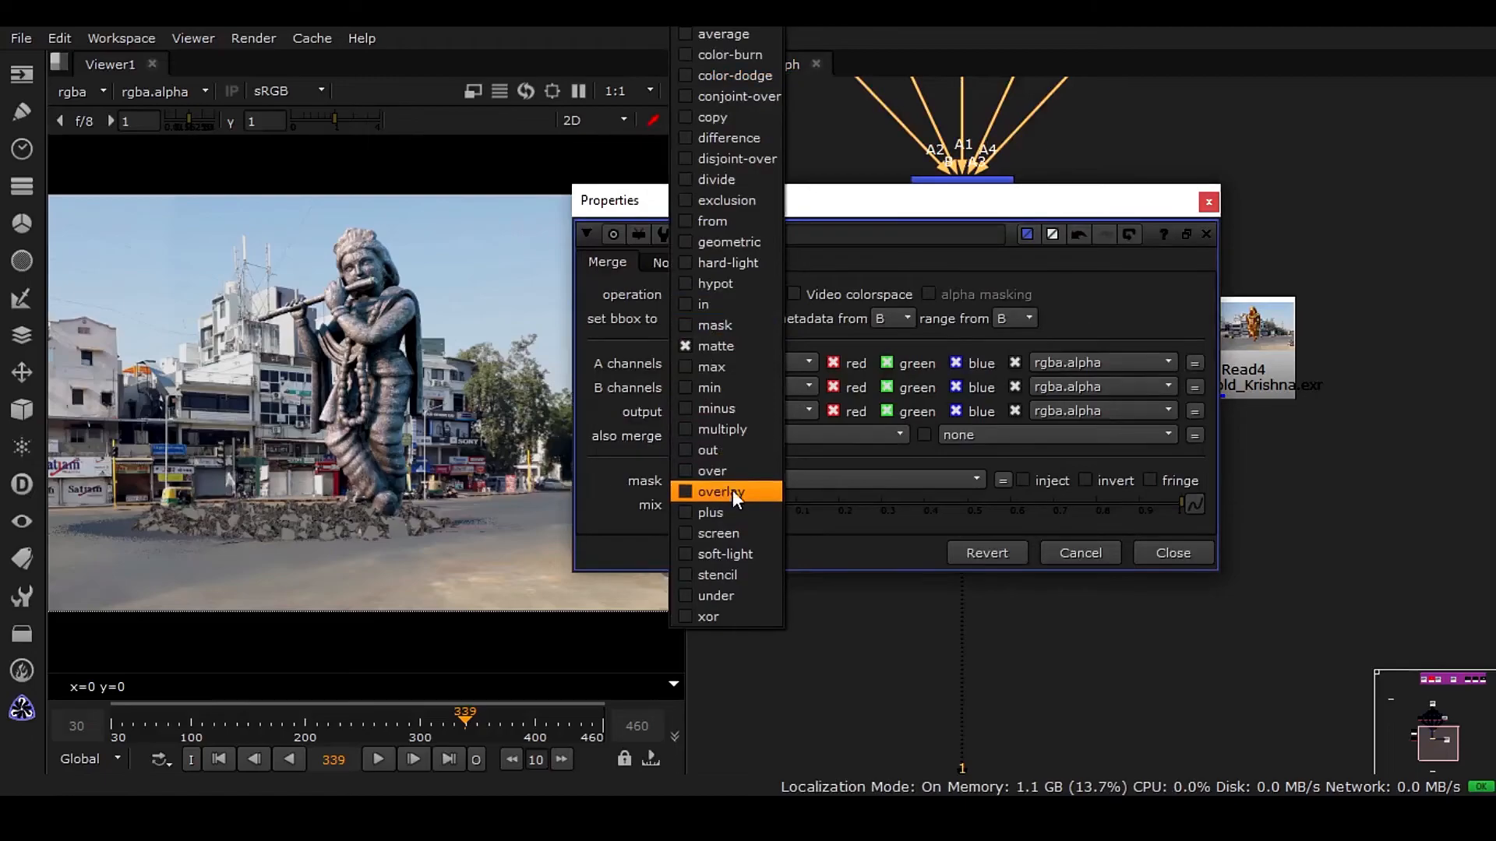
left_click(742, 471)
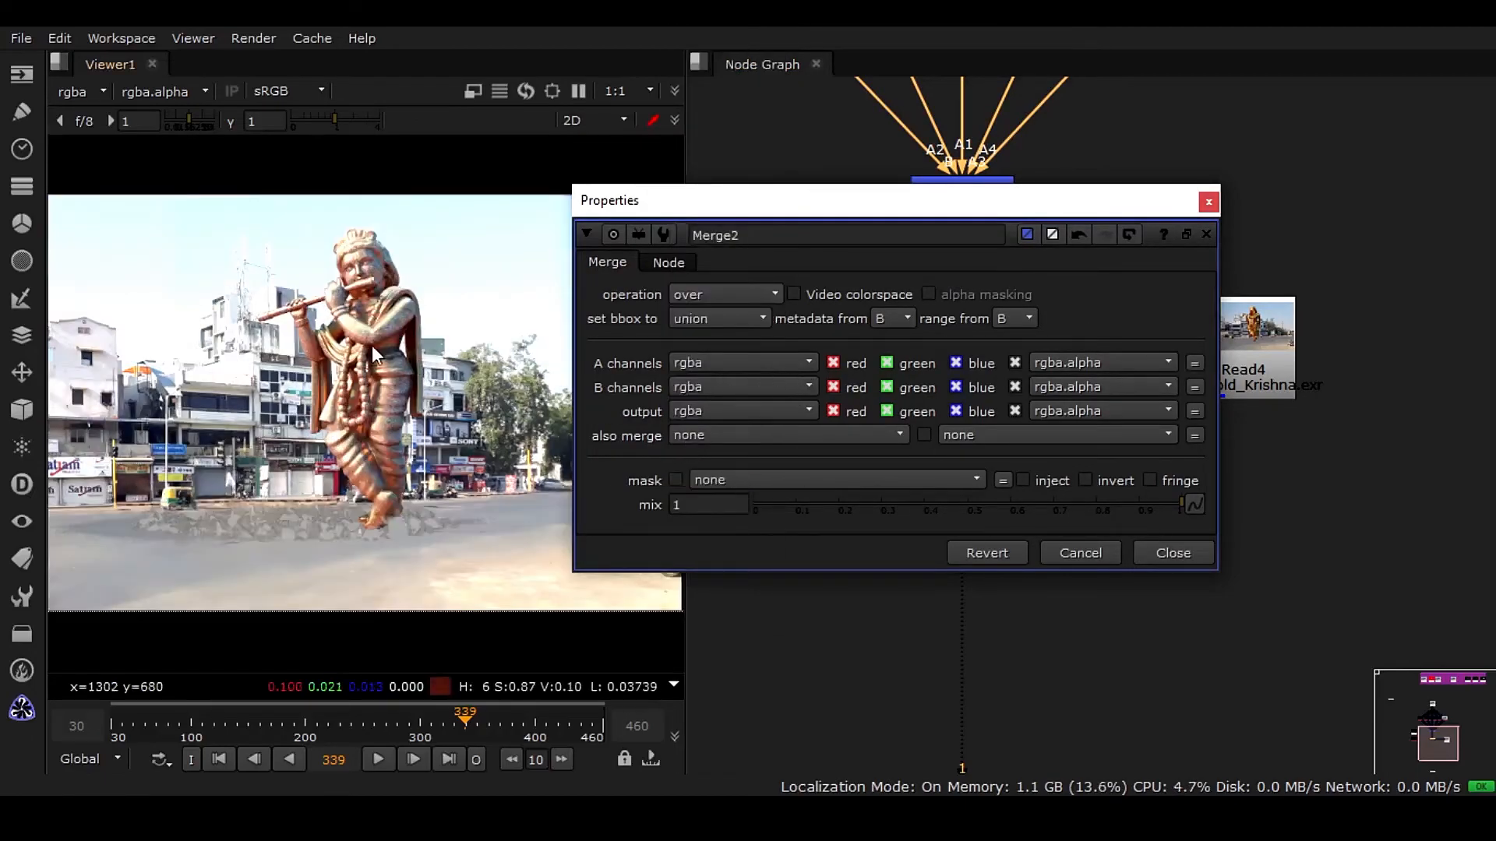
scroll(380, 553, "up", 2)
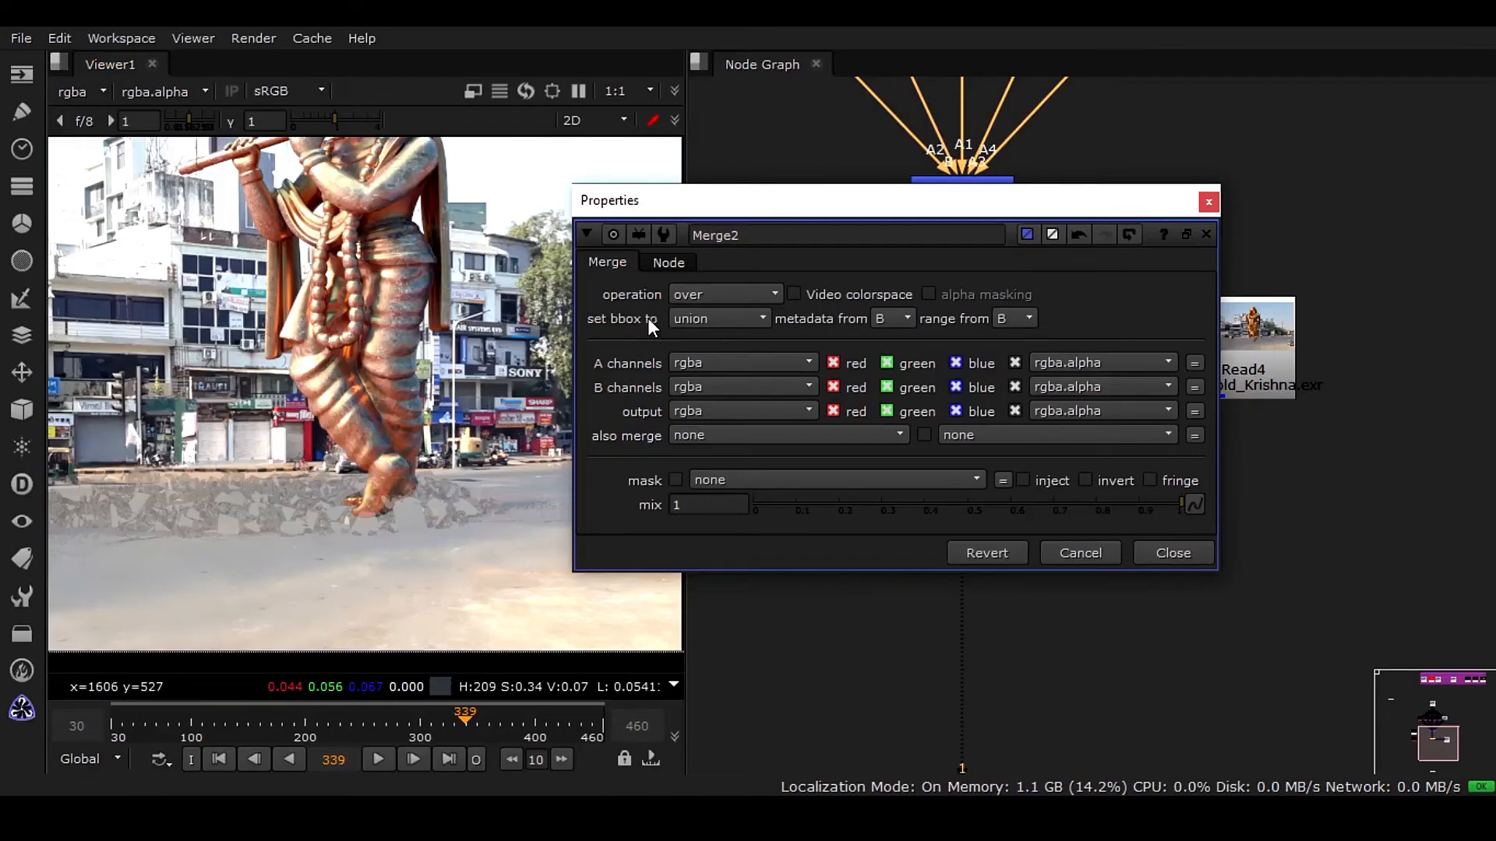
left_click(1100, 546)
key("f")
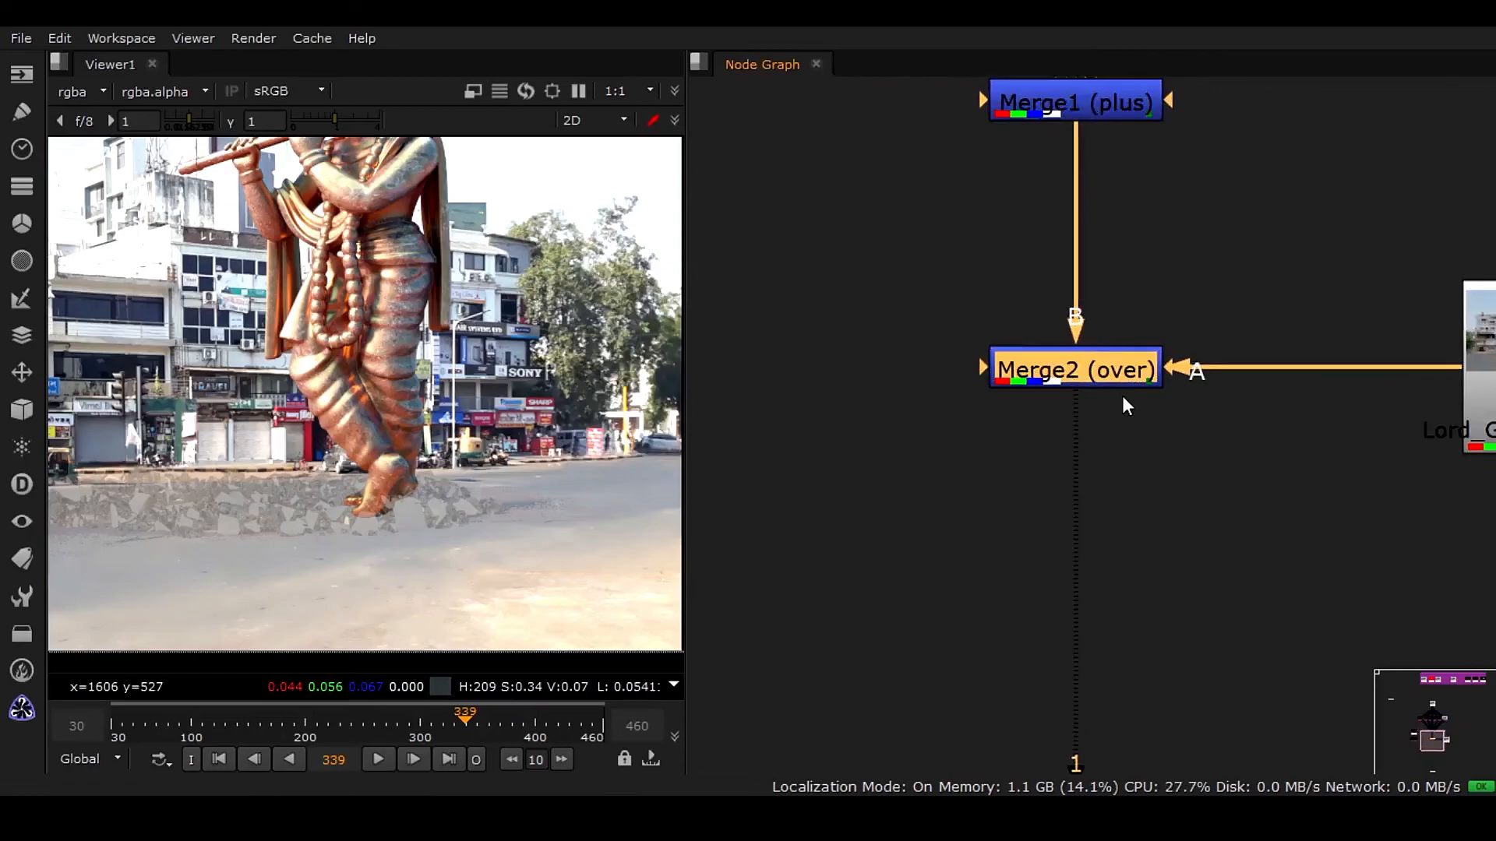
Connect the extracted matte into Merge2's mask input and nudge Read4 into place.
left_click_drag(1139, 436, 959, 386)
left_click_drag(1093, 514, 1060, 416)
middle_click_drag(1282, 552, 881, 404)
scroll(1161, 450, "down", 3)
middle_click_drag(1237, 447, 991, 501)
left_click_drag(966, 481, 1018, 399)
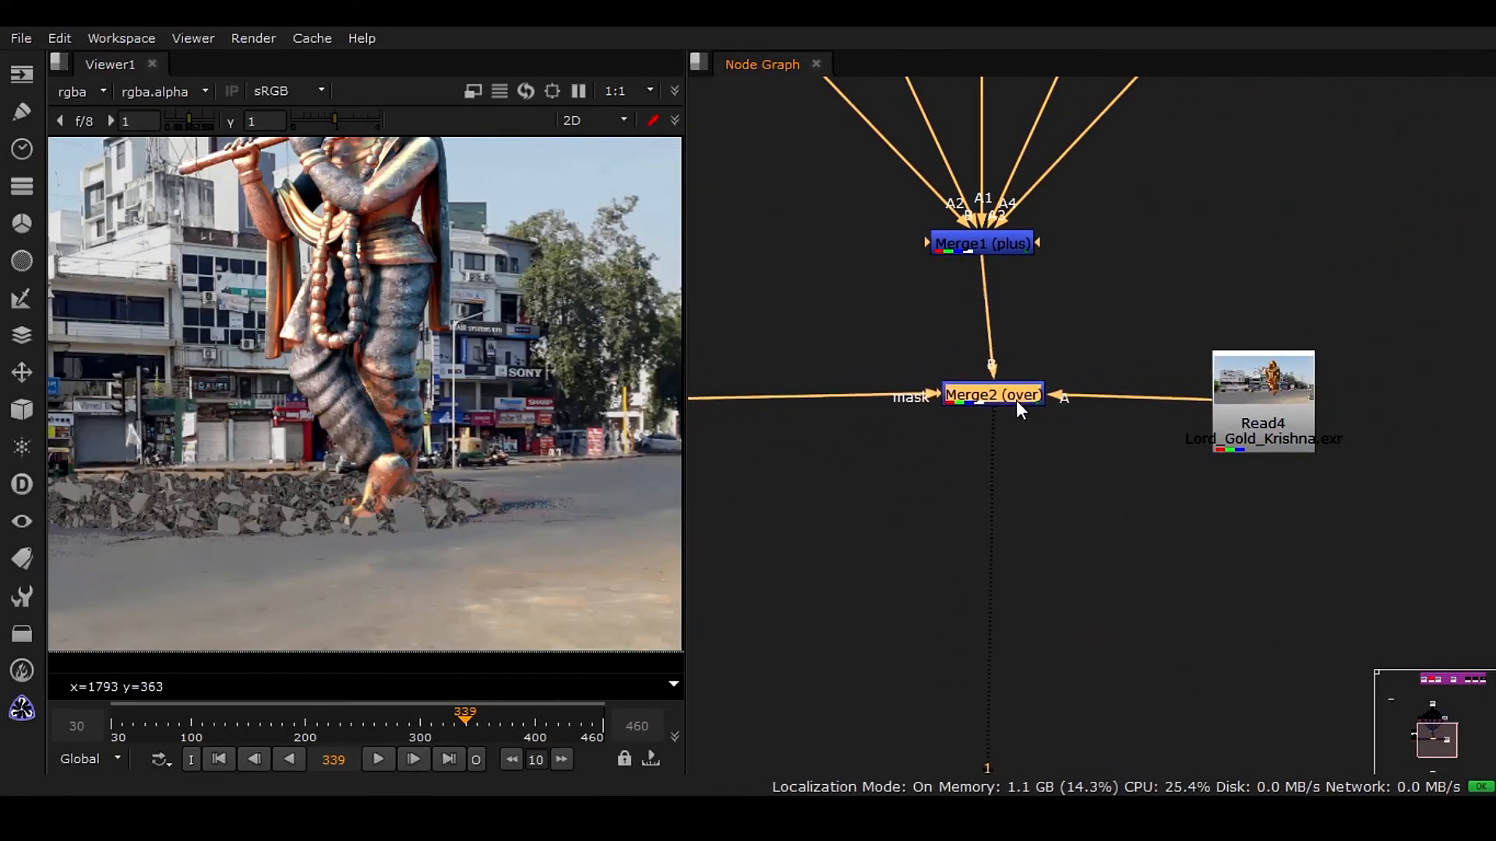
left_click_drag(1272, 398, 1311, 388)
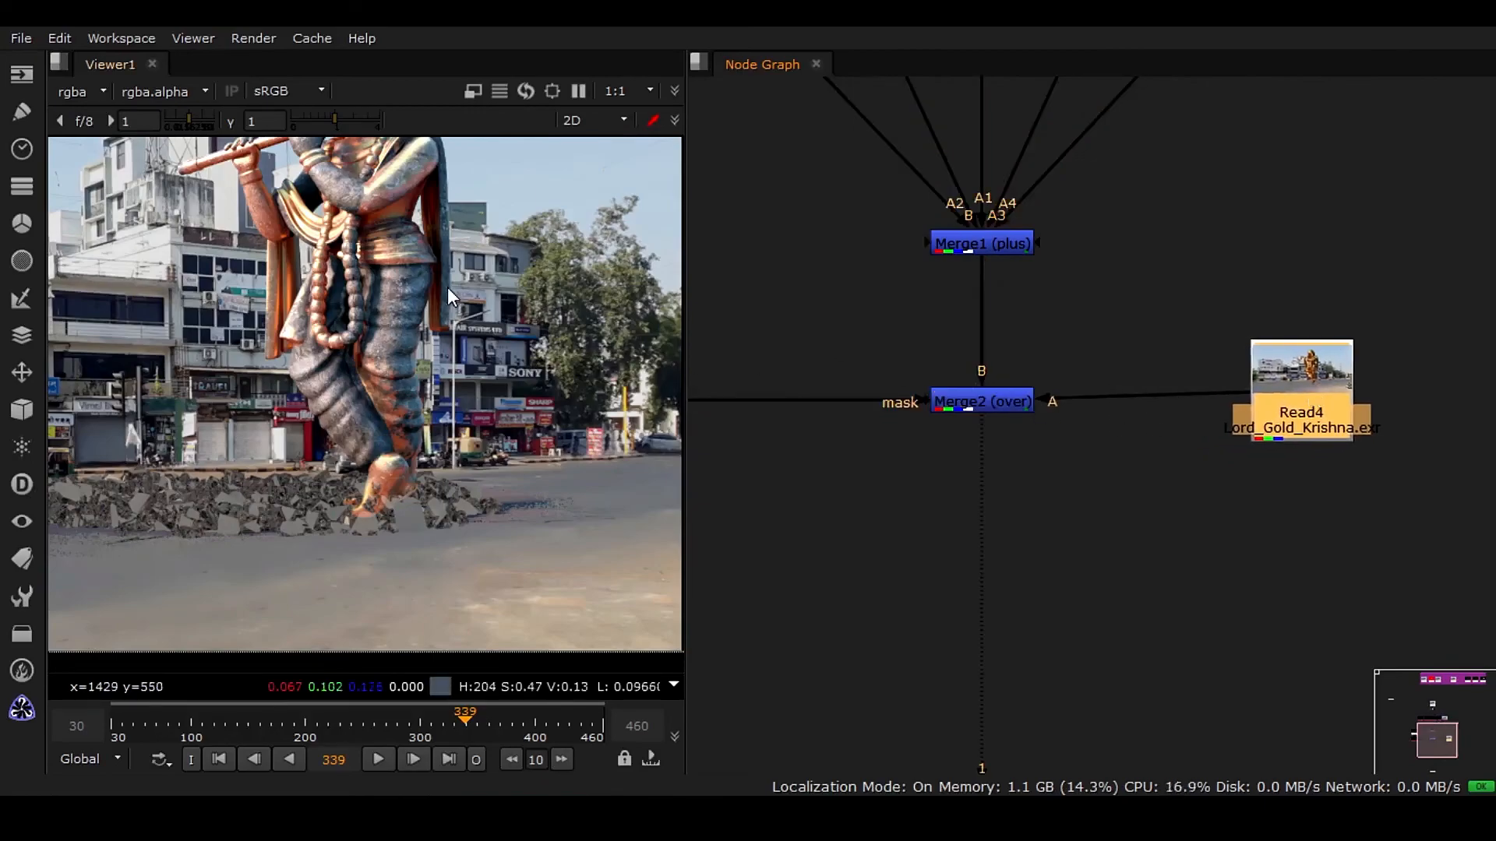
Move to frame 342 and enable auto alpha on the Read4 Krishna plate.
key("f")
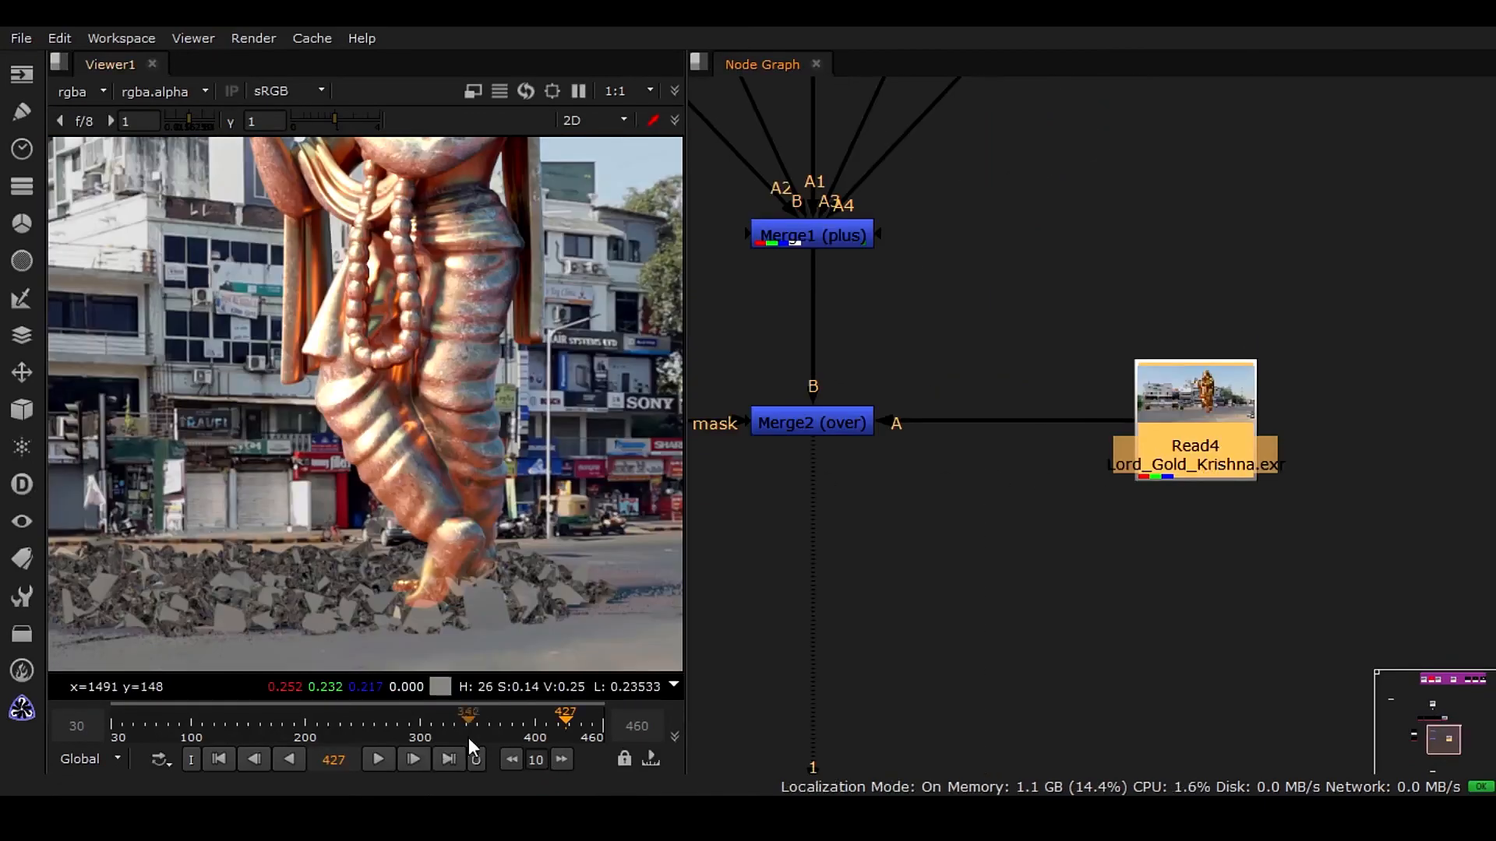
mouse_move(471, 737)
left_mouse_down()
mouse_move(485, 725)
mouse_move(468, 726)
left_mouse_up()
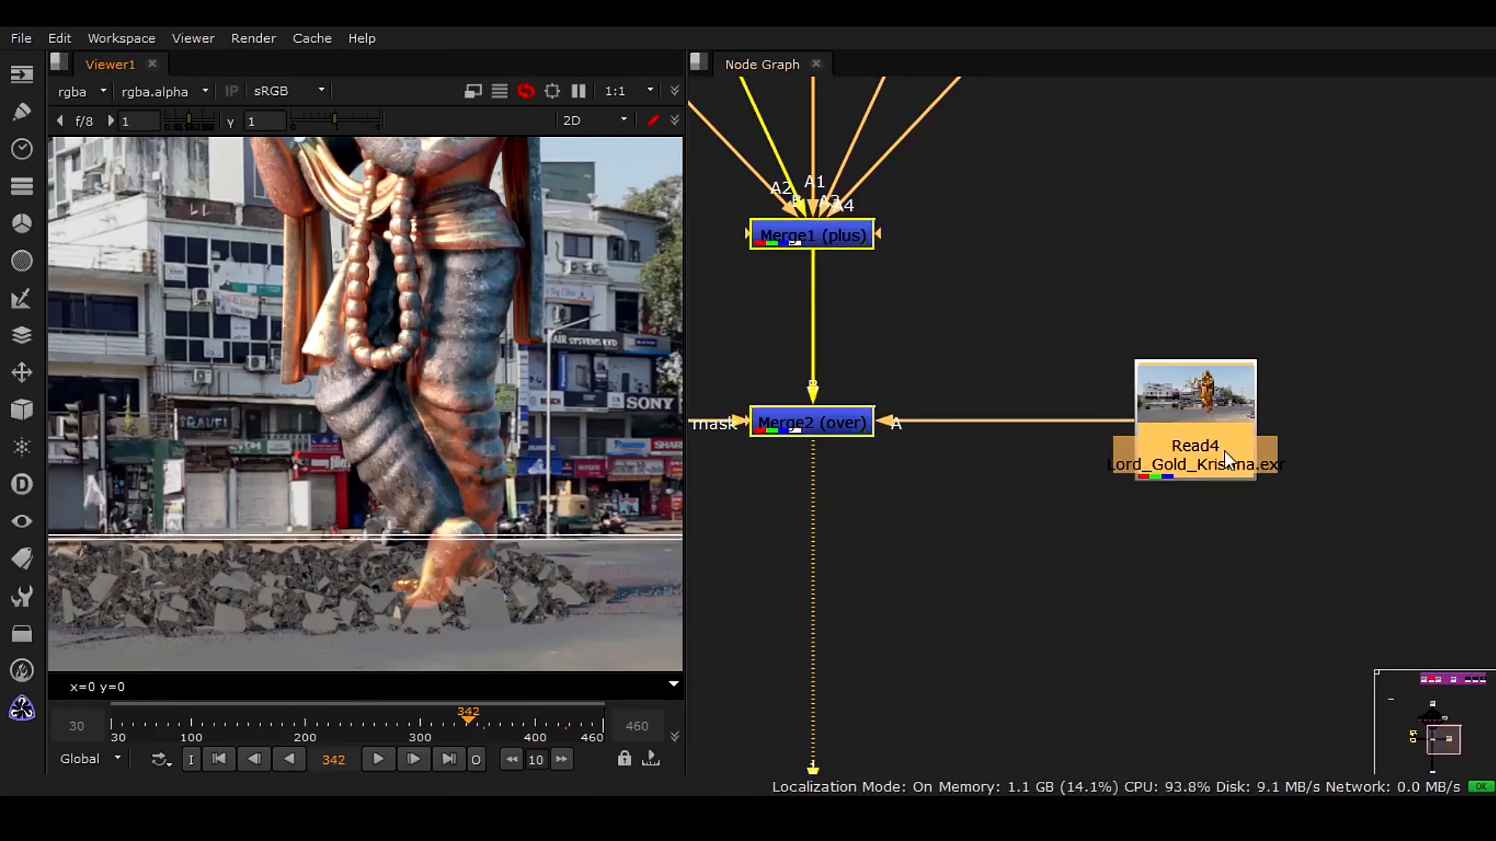
double_click(1224, 451)
left_click(1144, 446)
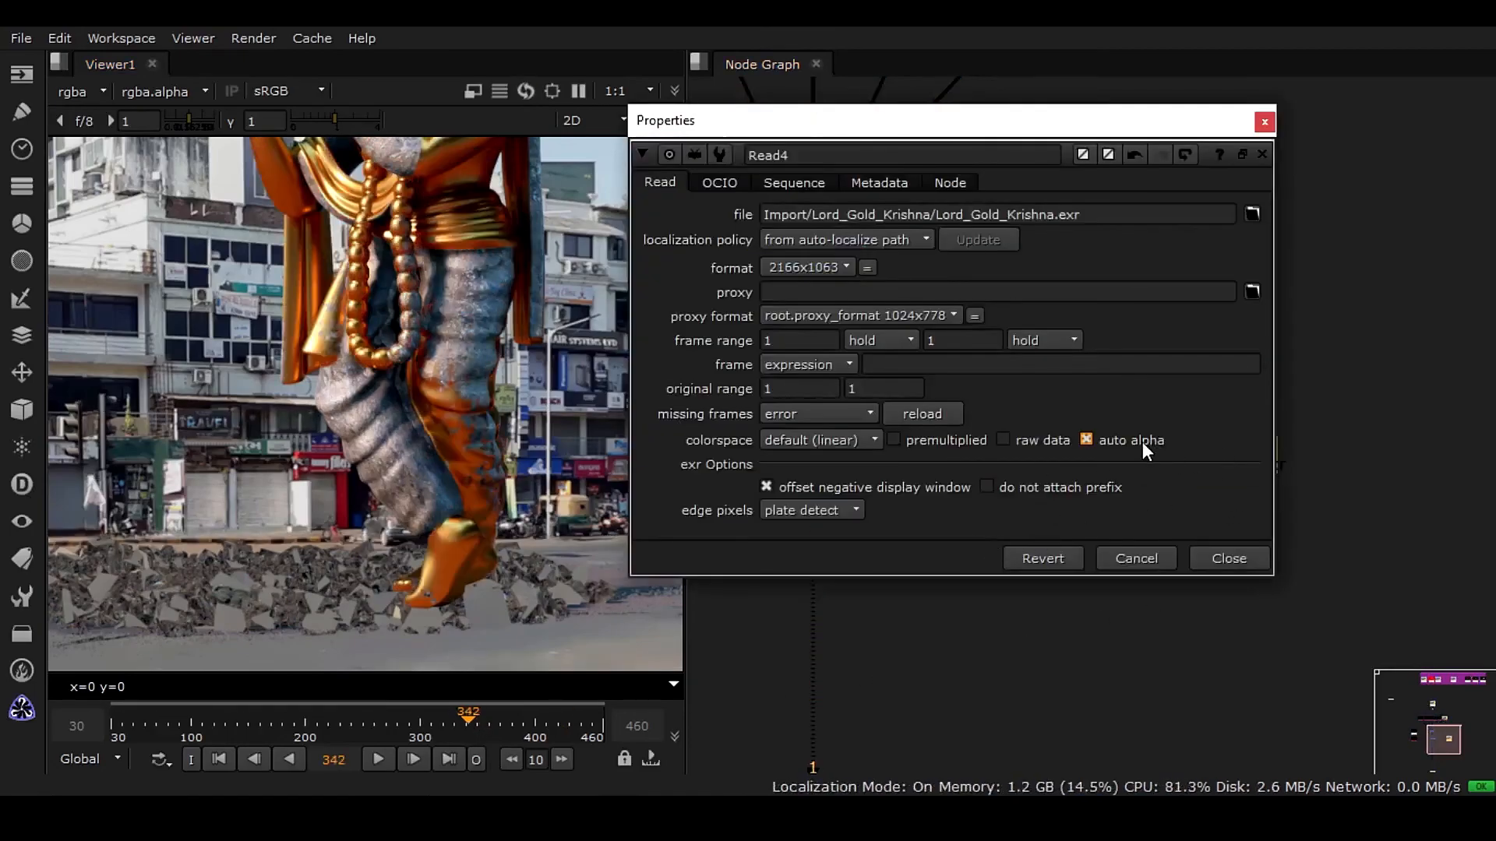
middle_click_drag(460, 368, 414, 387)
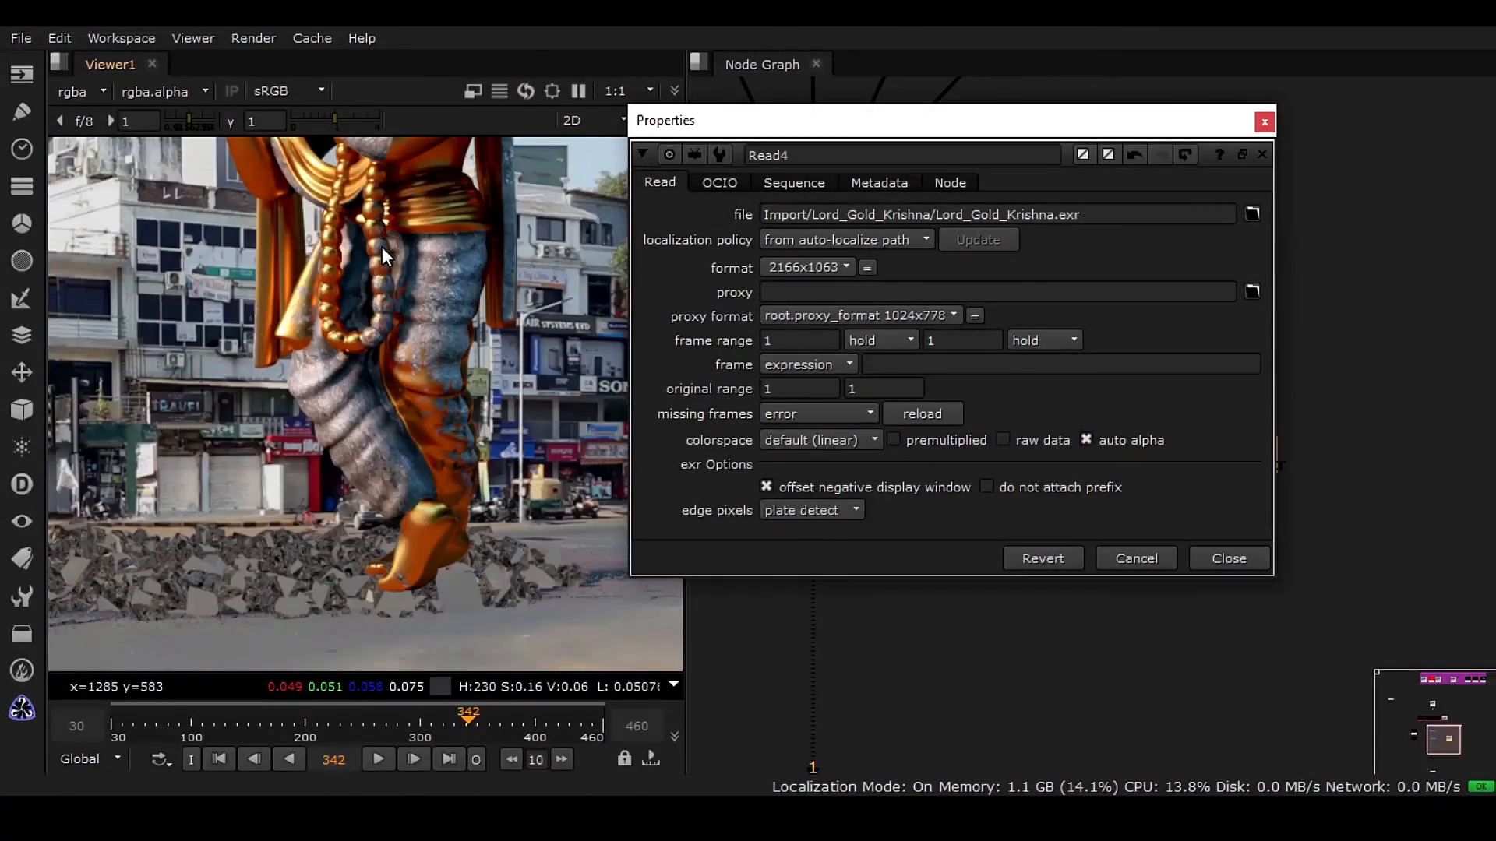